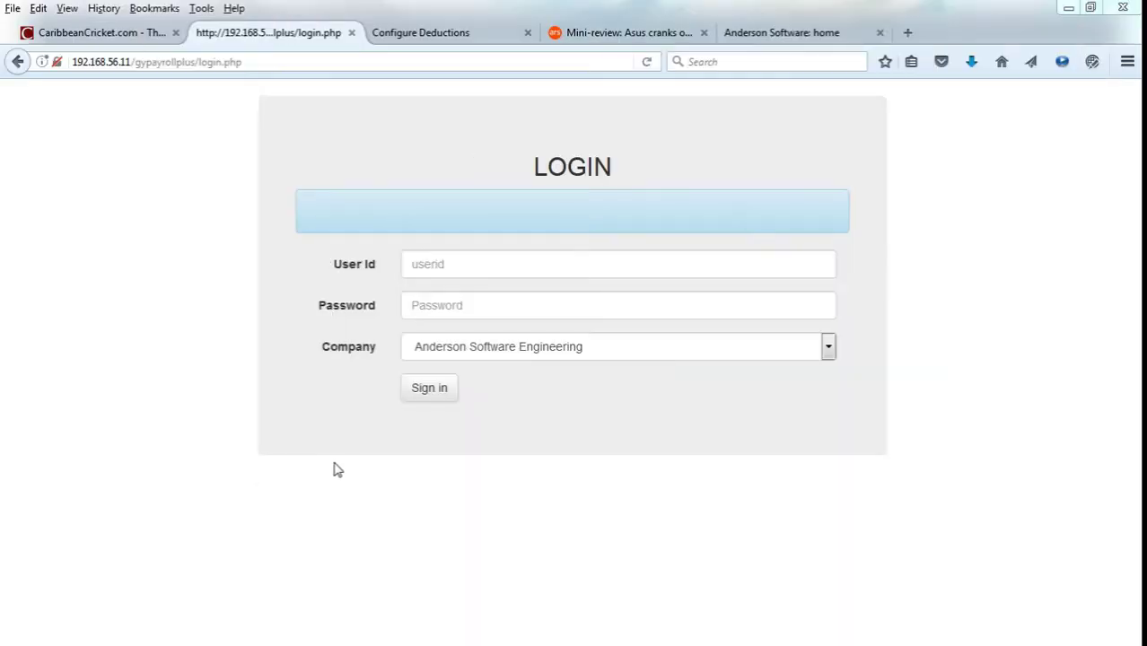
Sign in to GYPAYROLL-PLUS with the administrator user id and password.
click(568, 274)
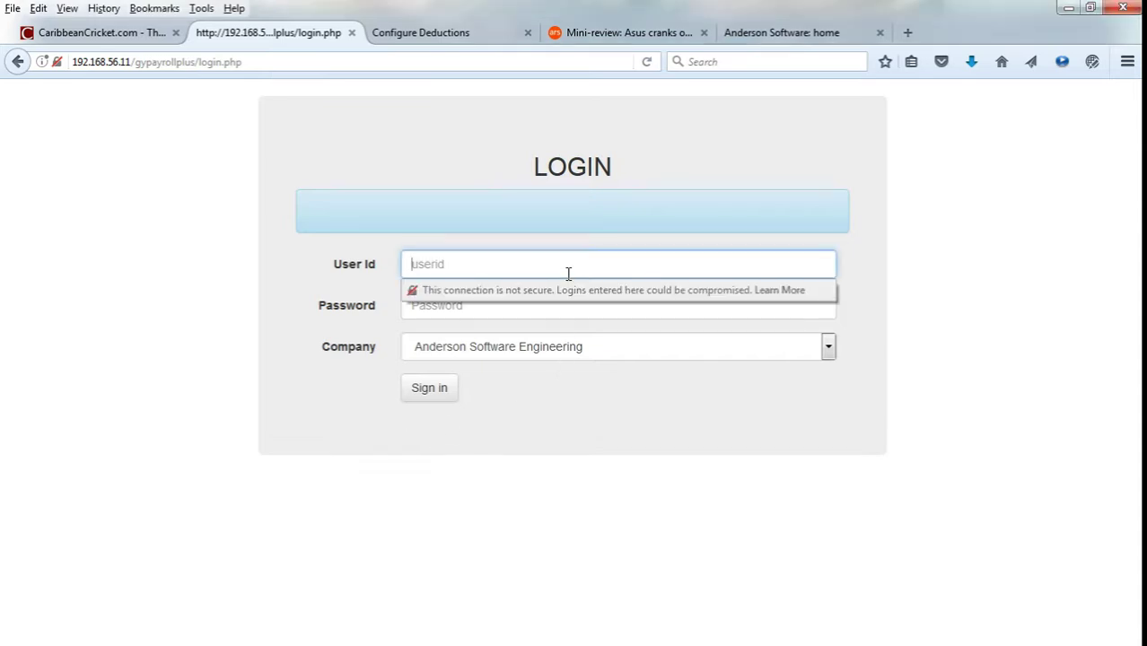
text(admin)
text(2)
key(Tab)
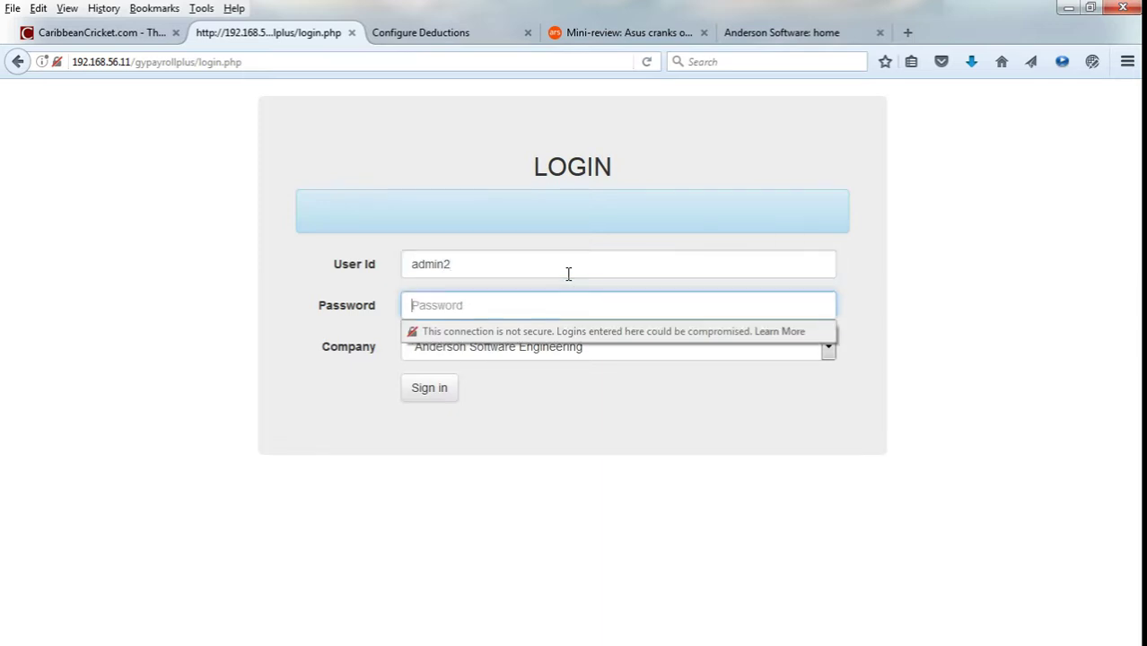
text(admin)
key(Return)
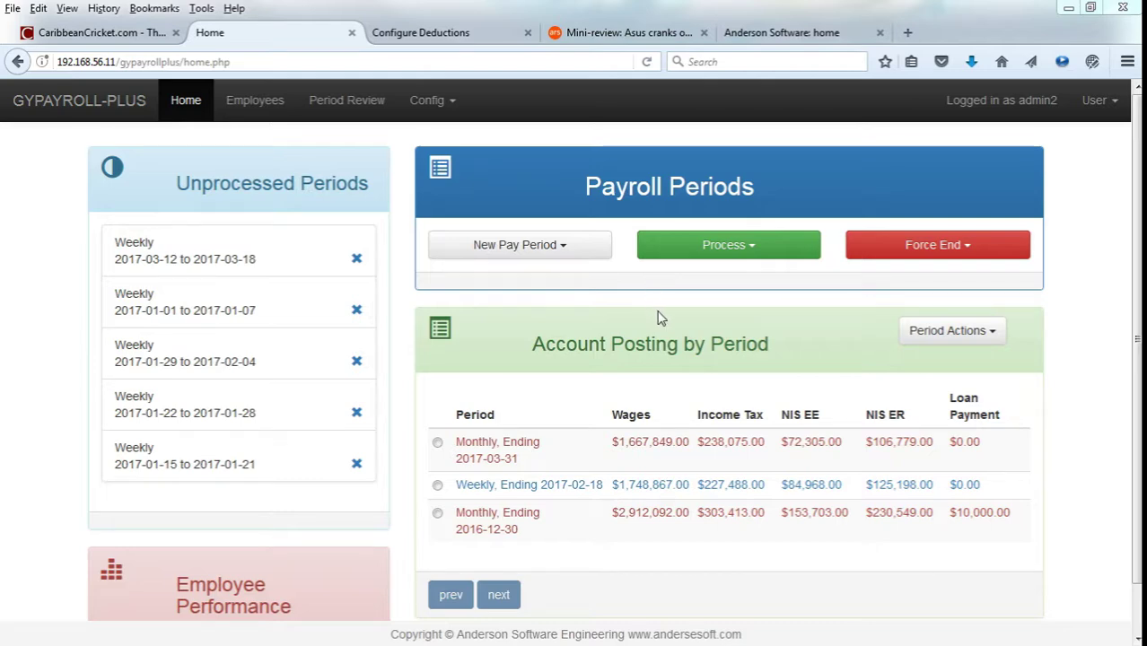
Review the Unprocessed Periods and Account Posting by Period panels on the home dashboard.
double_click(735, 348)
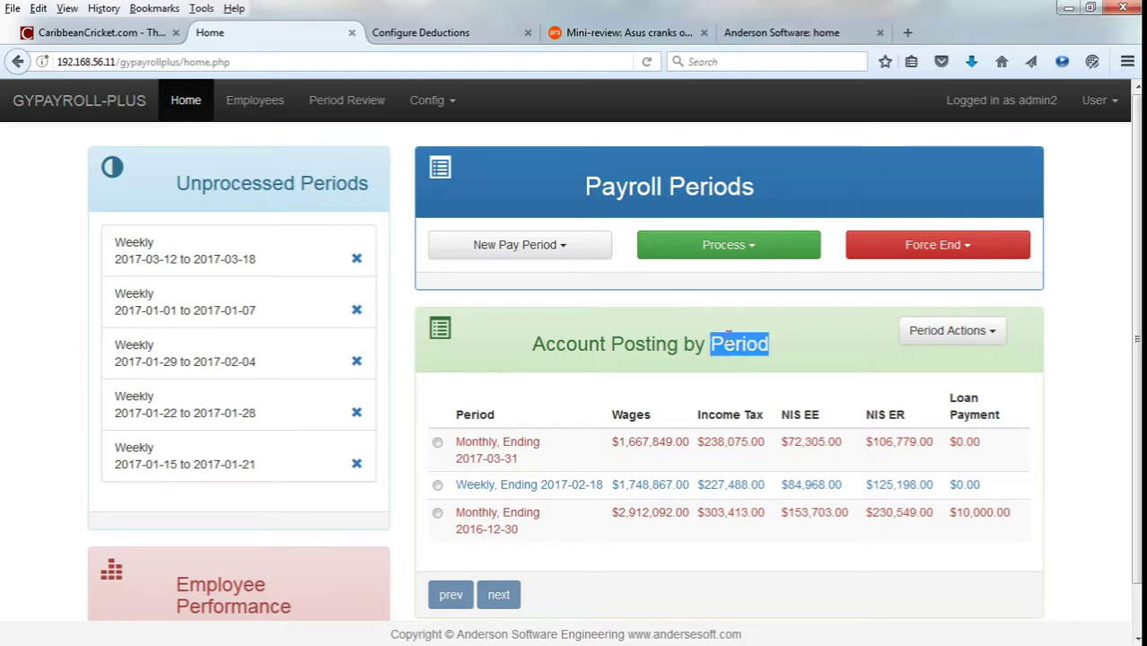
double_click(718, 186)
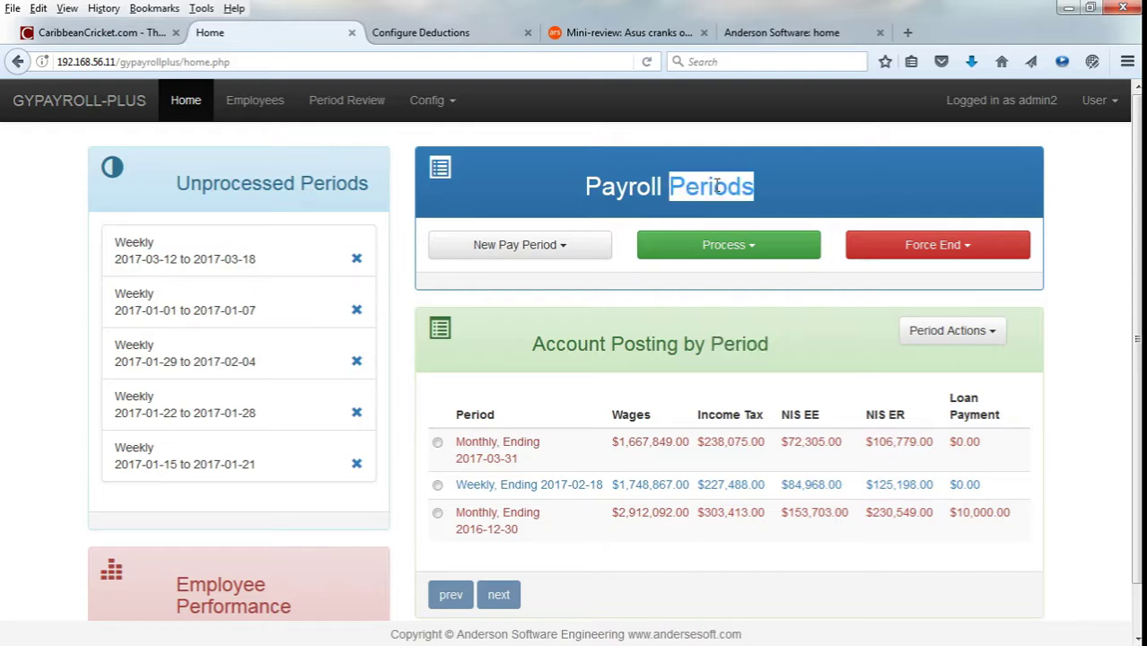
double_click(337, 185)
click(650, 308)
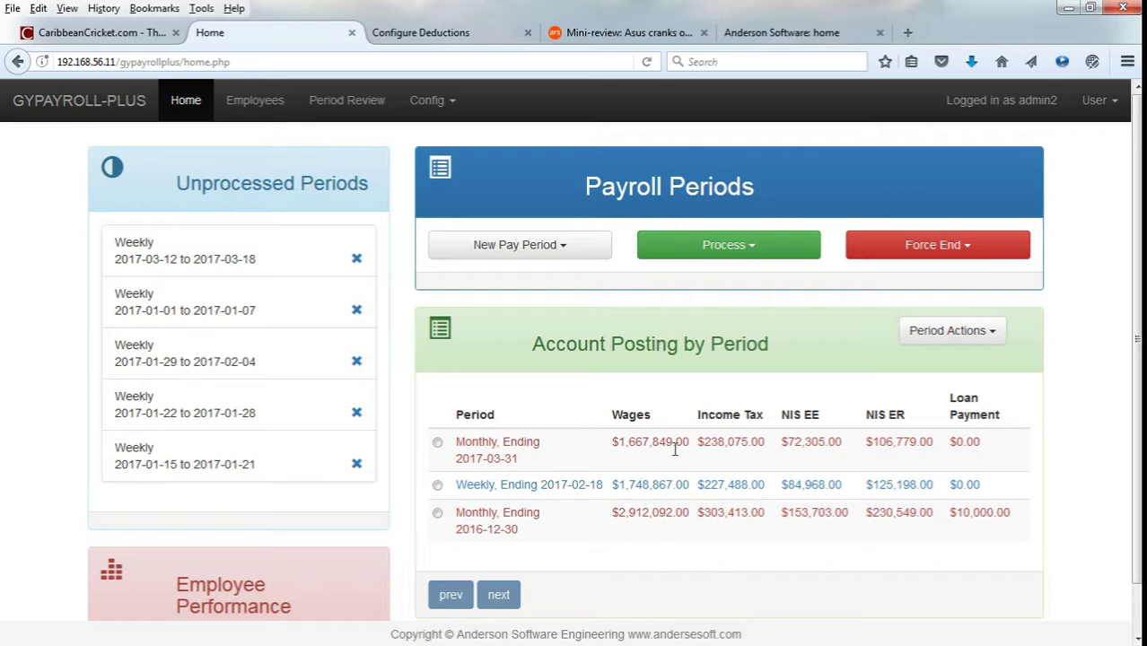
Roll back the processed Monthly period ending 2017-03-31.
click(438, 442)
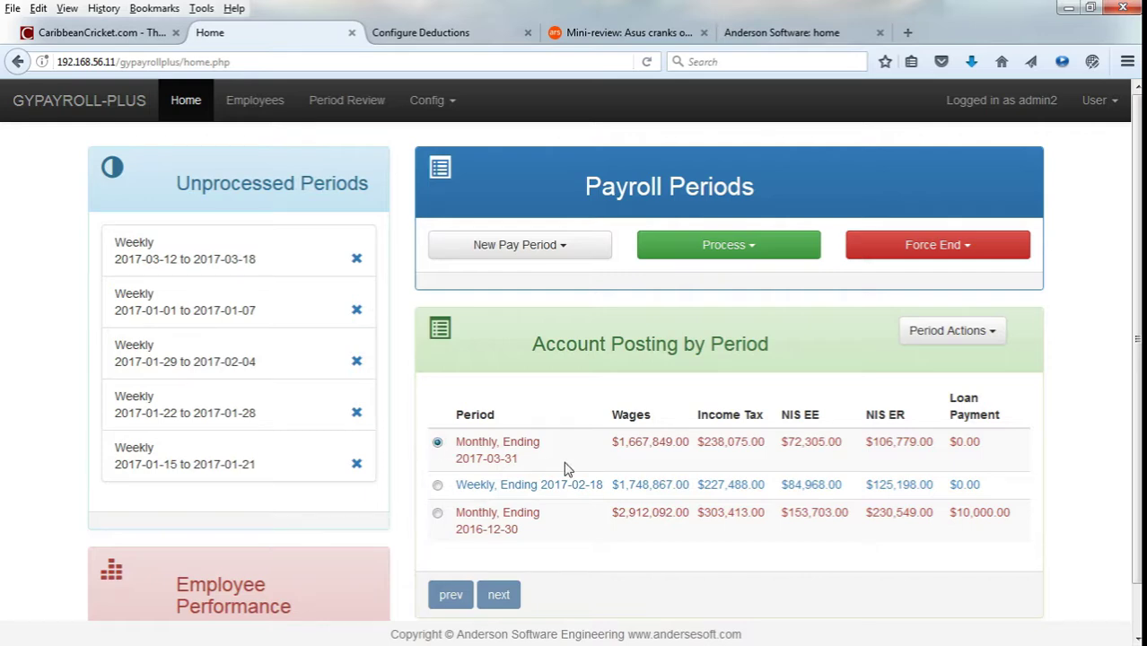
click(934, 339)
click(986, 472)
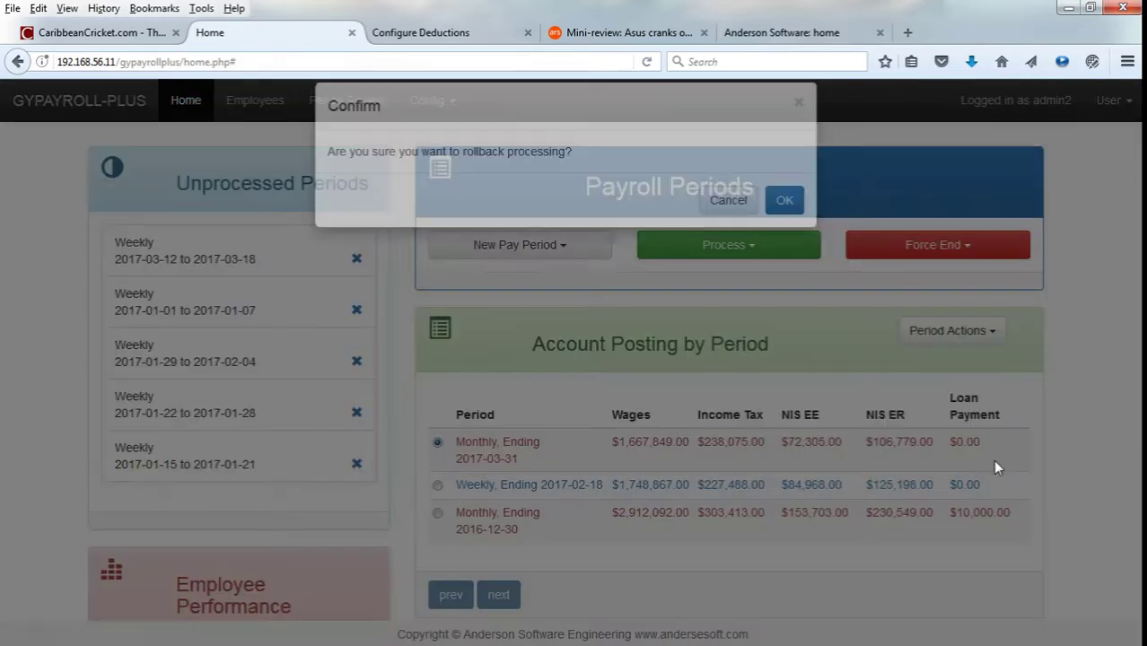
click(783, 225)
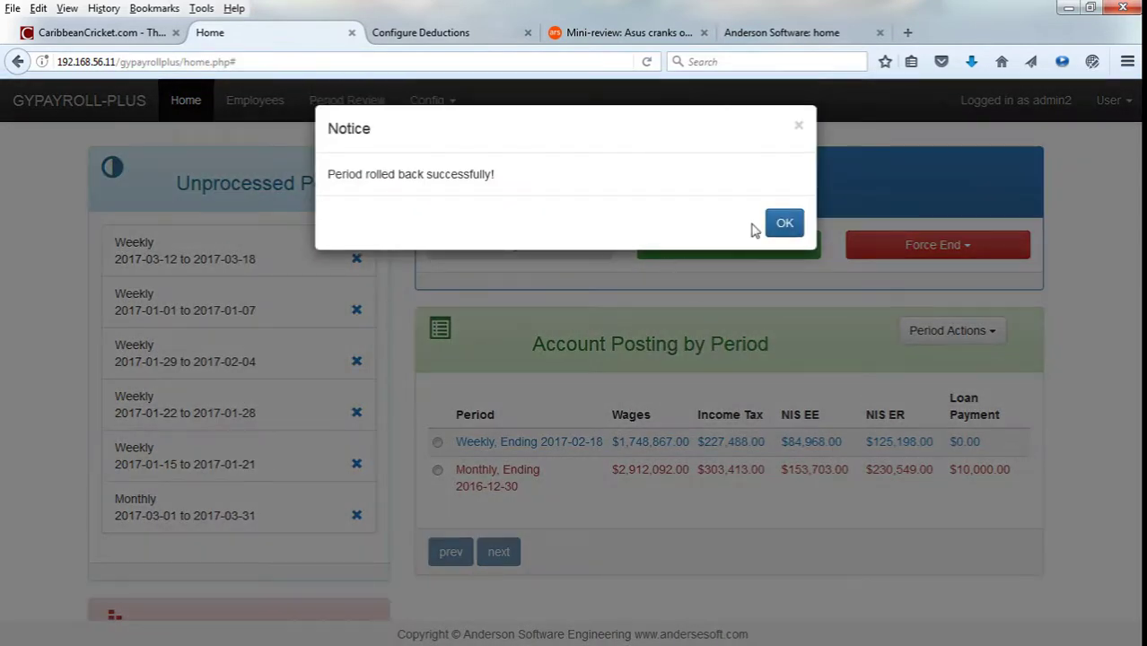
click(786, 224)
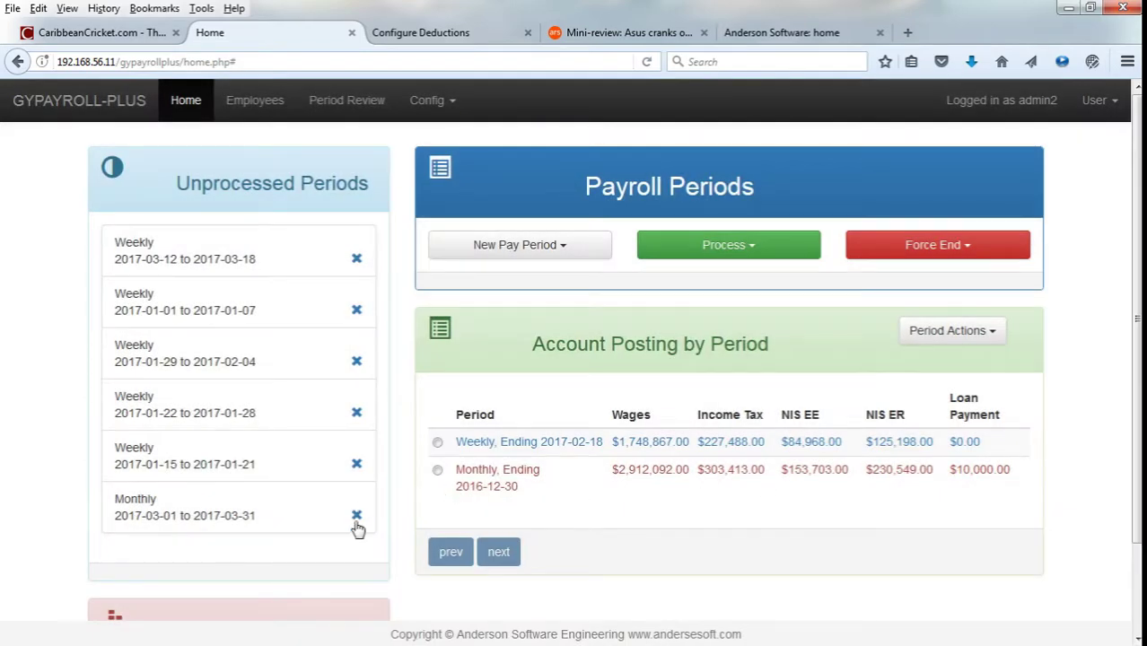
Delete the Monthly 2017-03-01 to 2017-03-31 period.
click(356, 516)
click(785, 223)
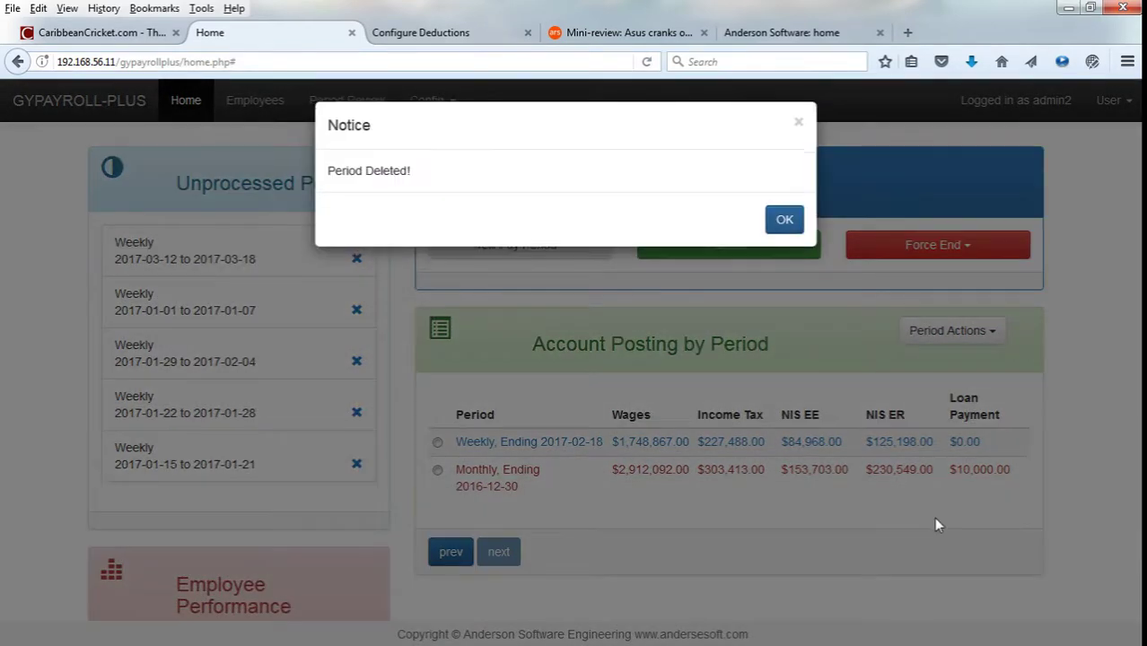
click(785, 223)
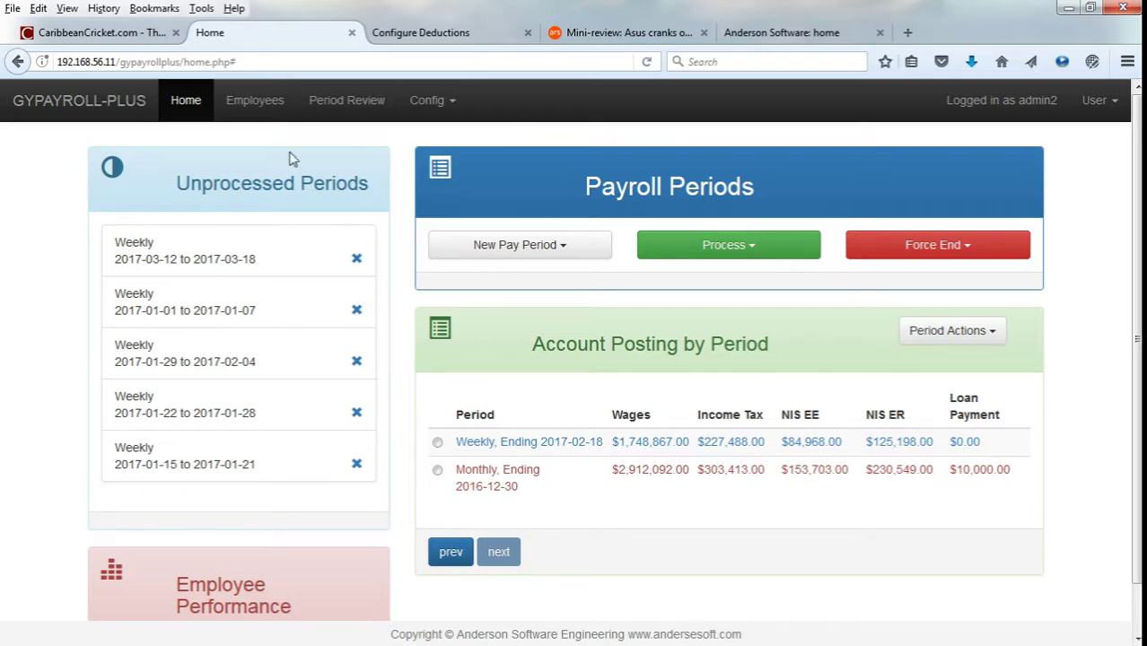
click(794, 258)
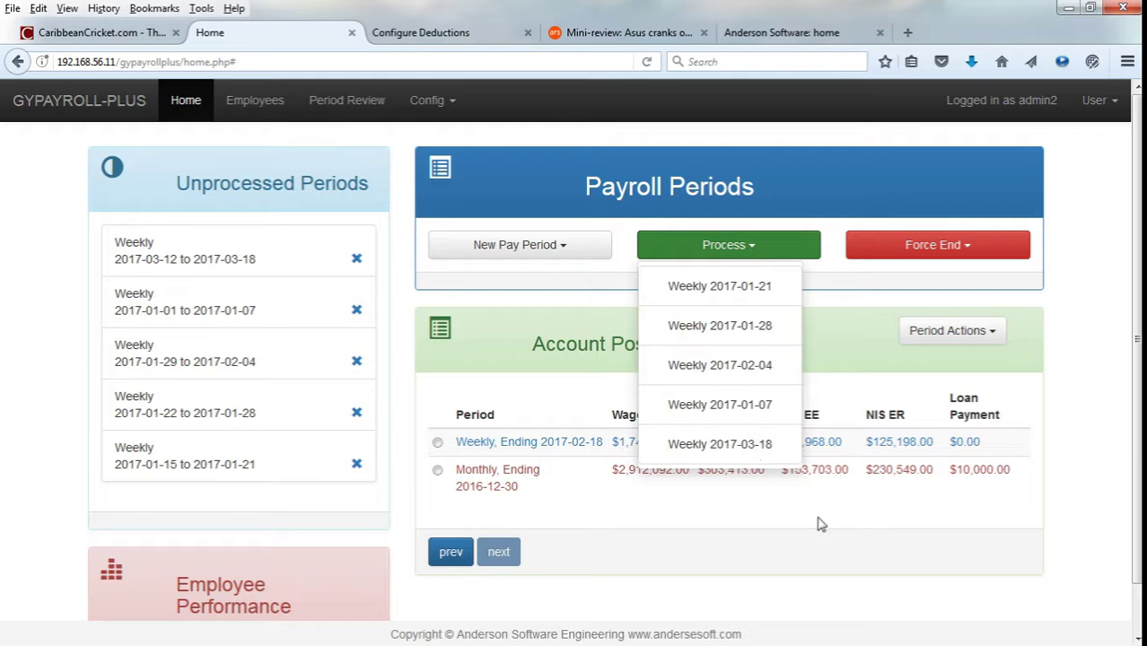
click(882, 571)
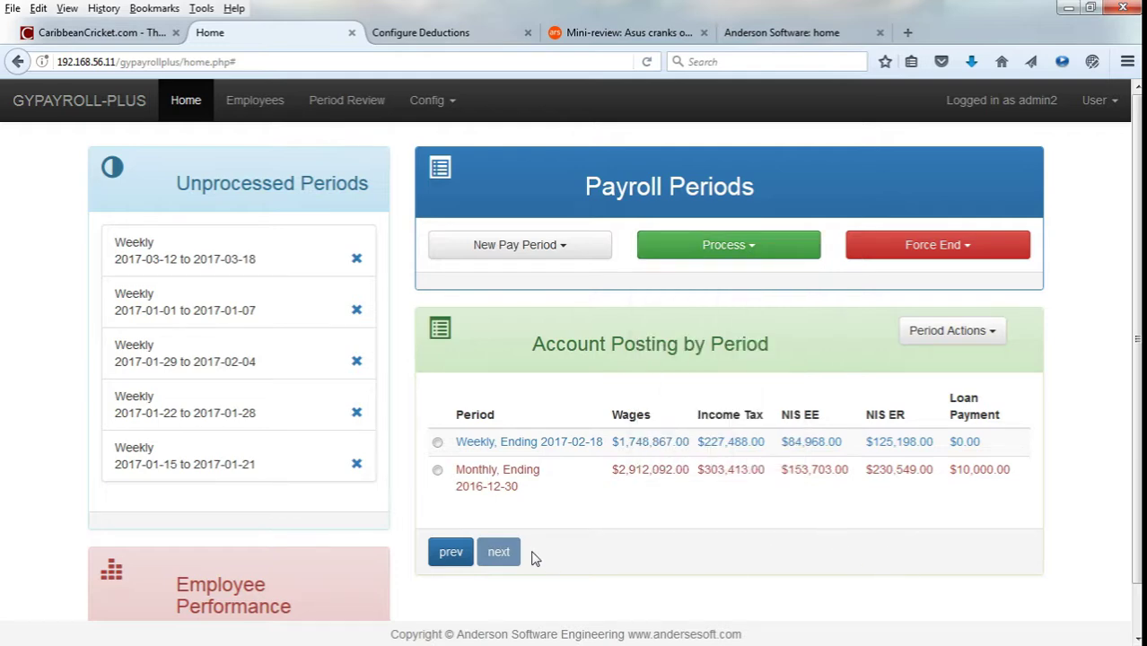
click(451, 552)
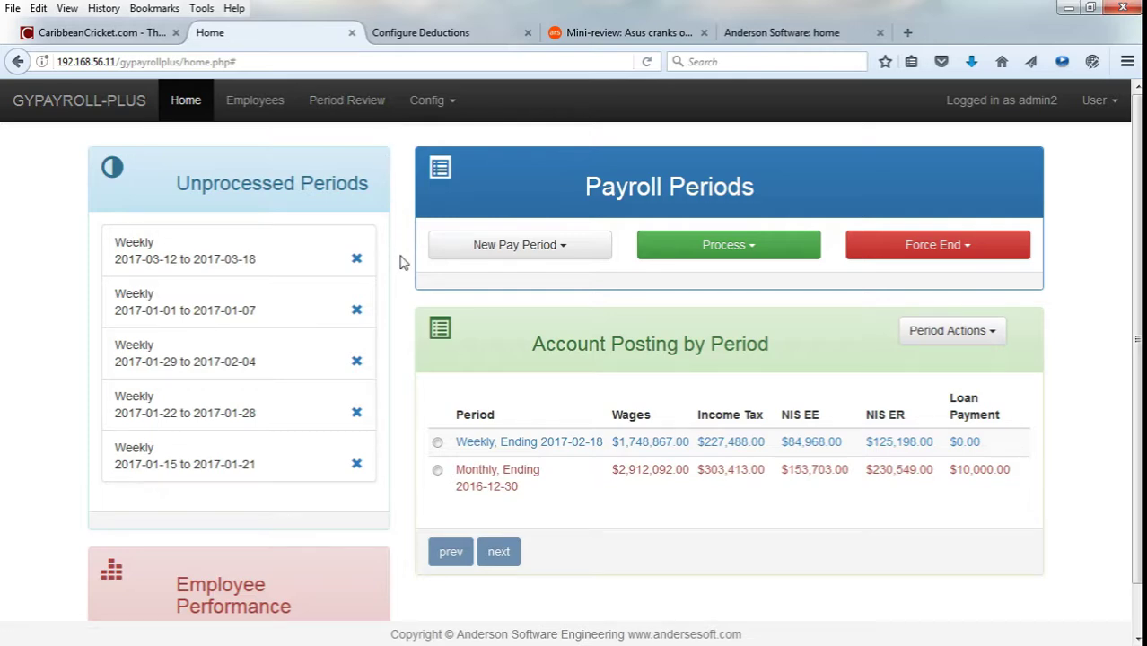
Open Company Settings and check the Overtime Threshold, leaving it at 40 hours.
click(431, 101)
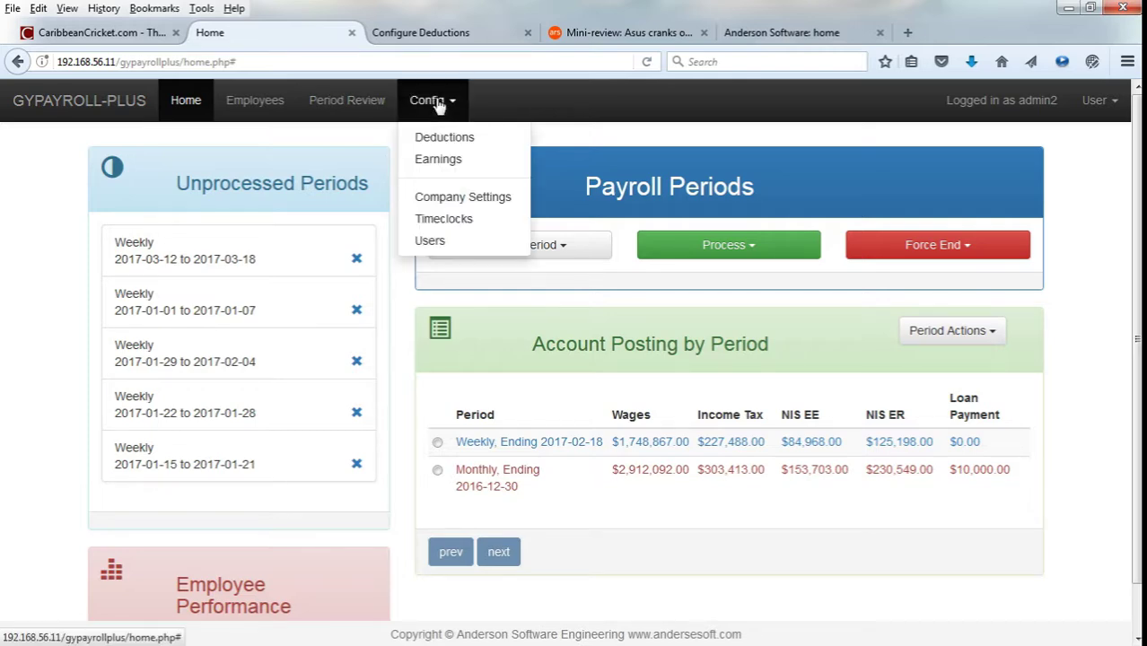
click(477, 197)
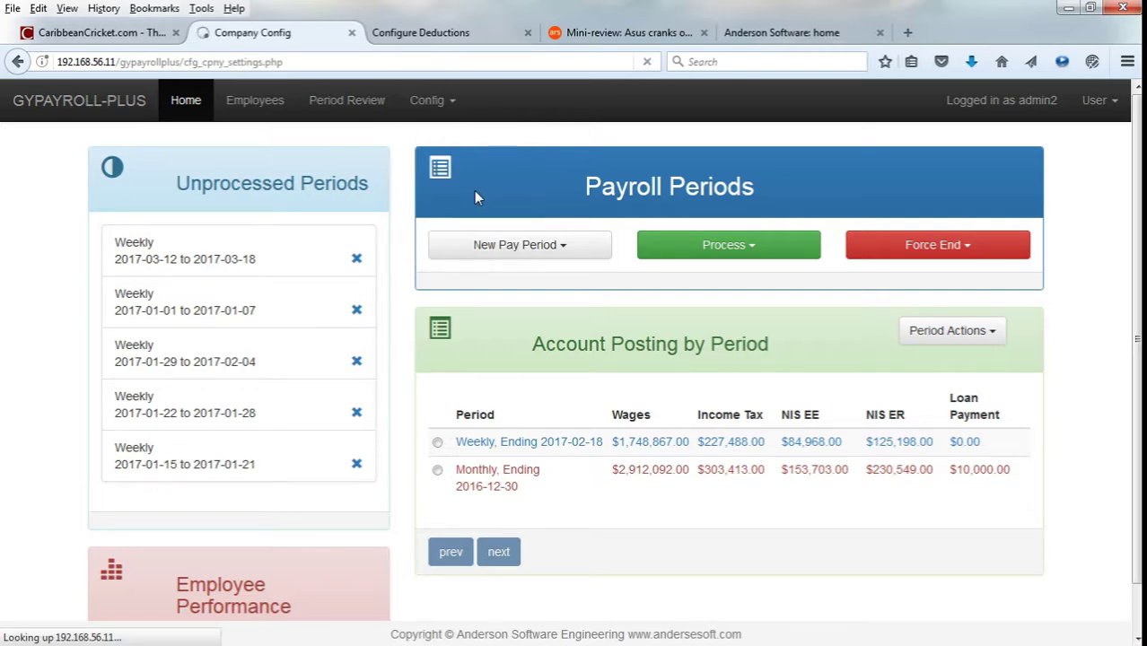
scroll(591, 370, down, 2)
scroll(594, 370, down, 2)
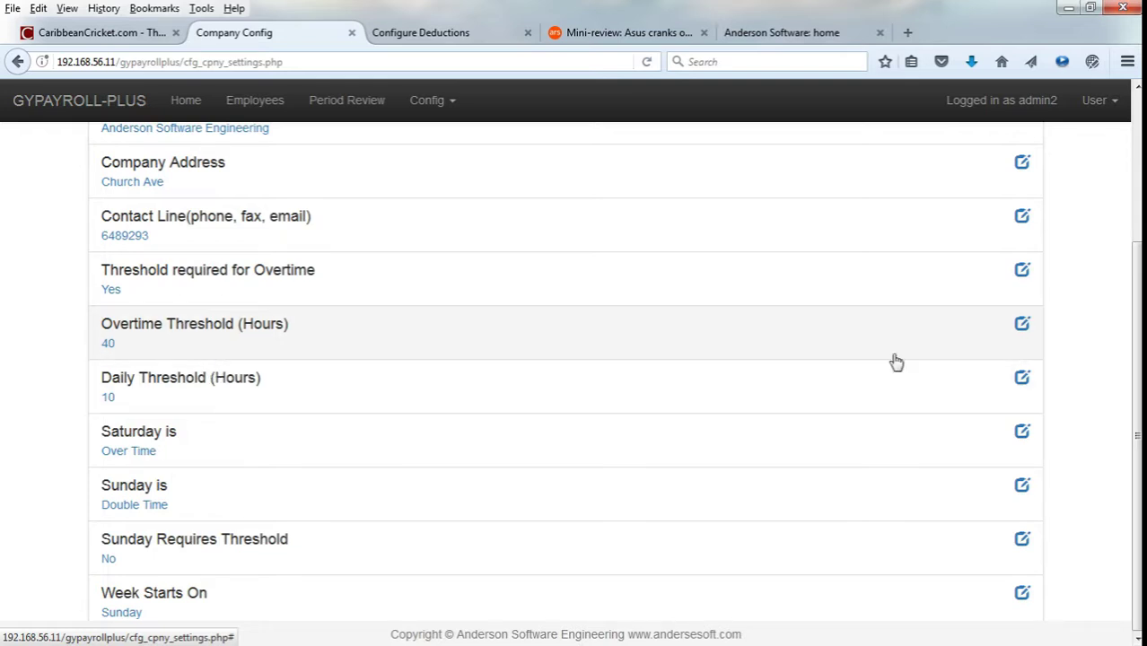
click(1023, 325)
click(493, 204)
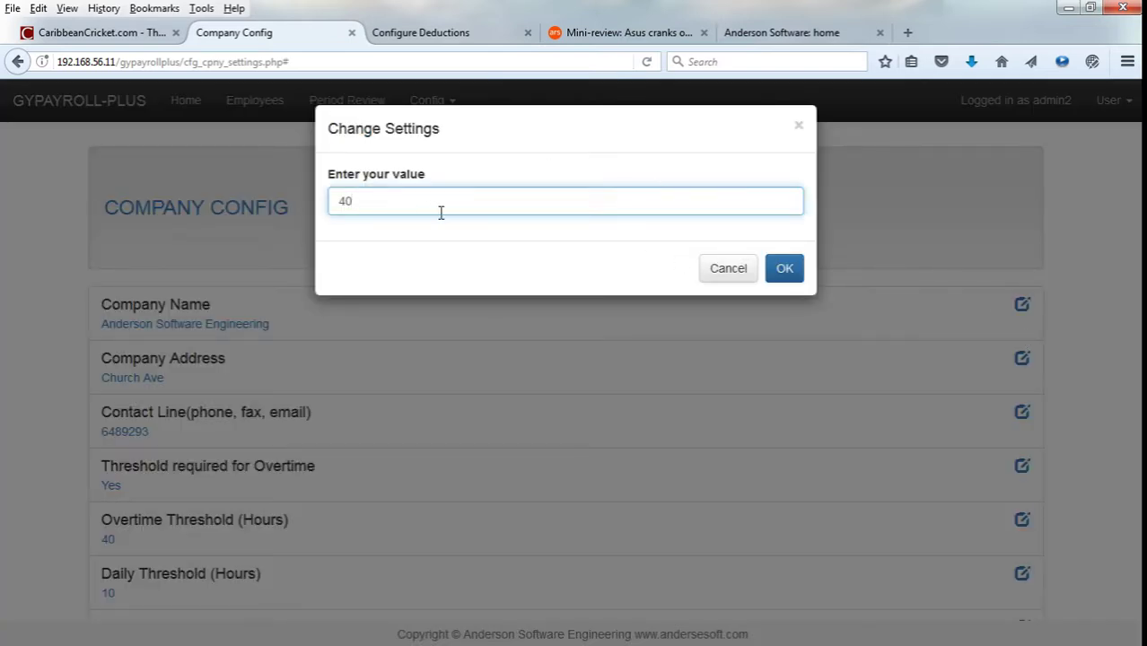
click(729, 269)
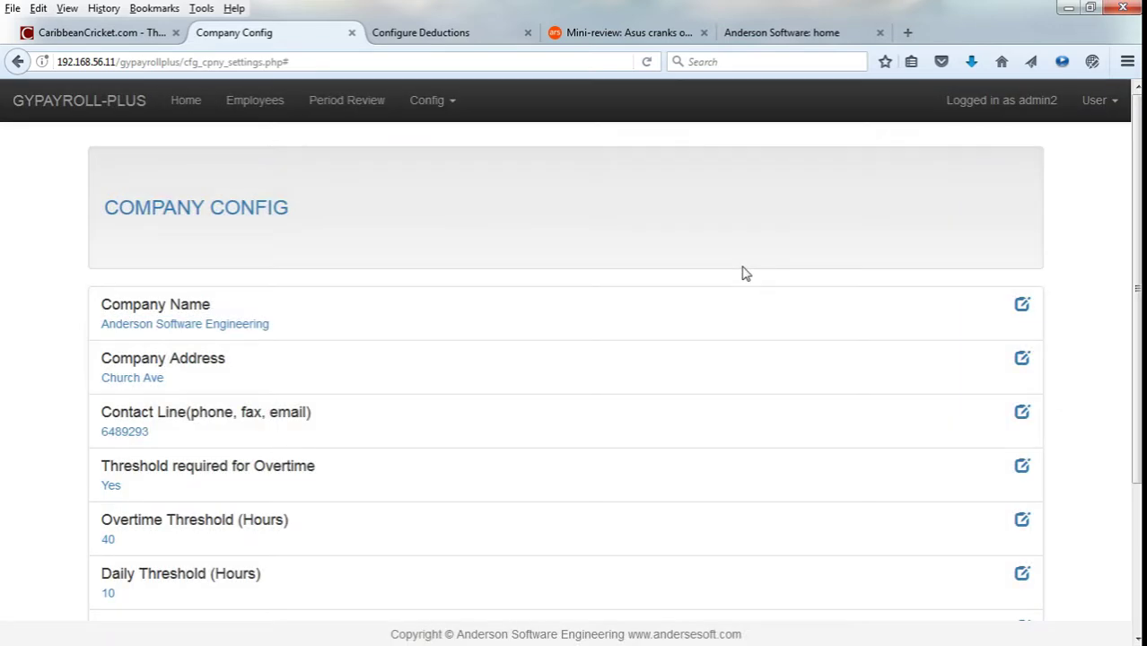
Check the Sunday rate setting, leaving it as Doubletime.
scroll(745, 274, down, 4)
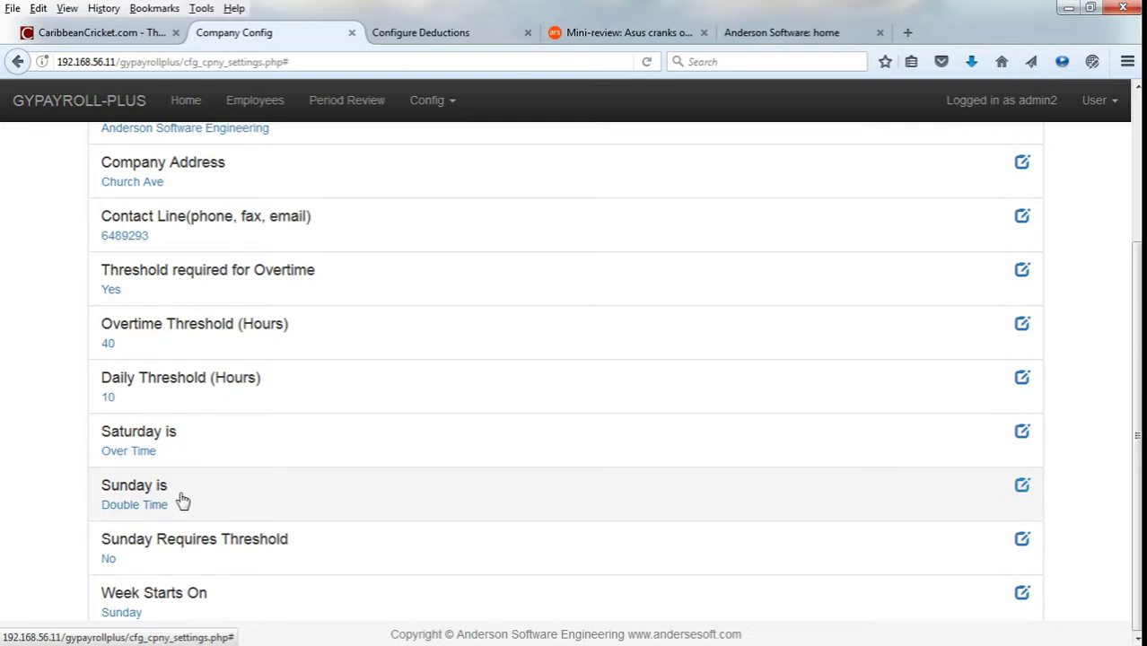
click(1021, 485)
click(661, 206)
click(663, 209)
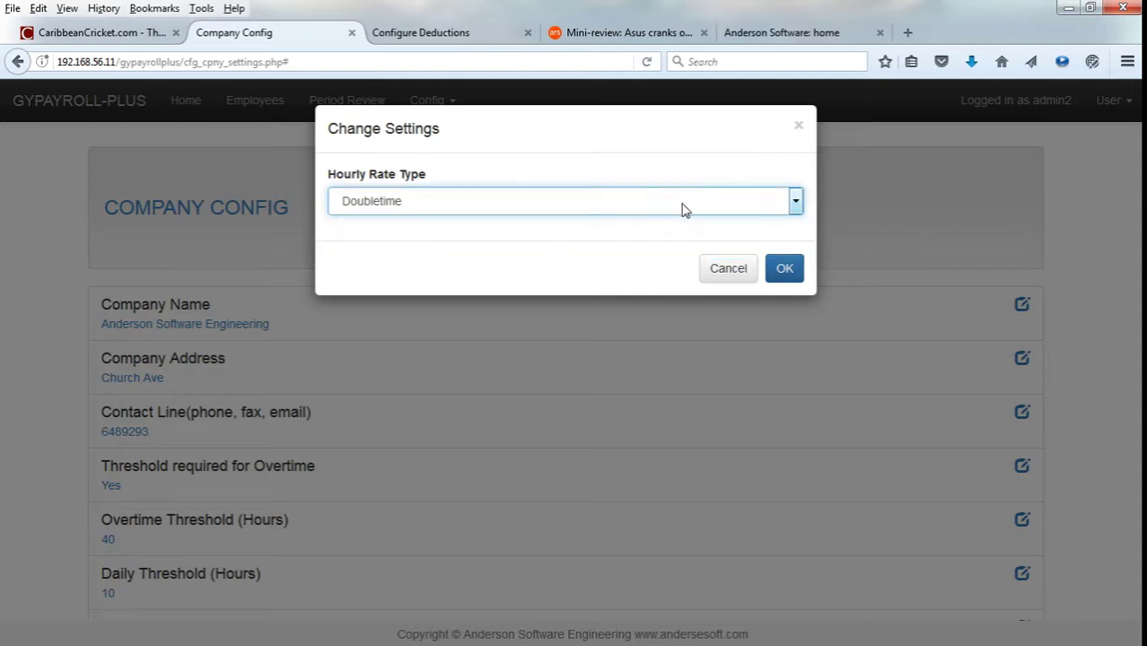
click(720, 278)
scroll(750, 390, down, 3)
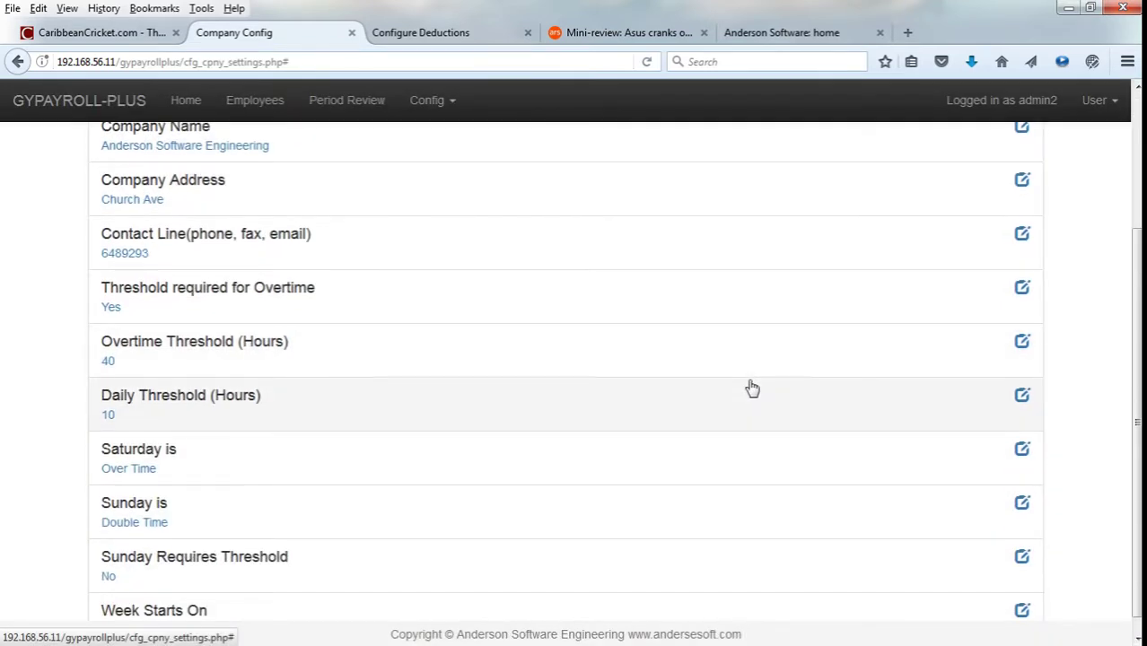
scroll(752, 388, up, 3)
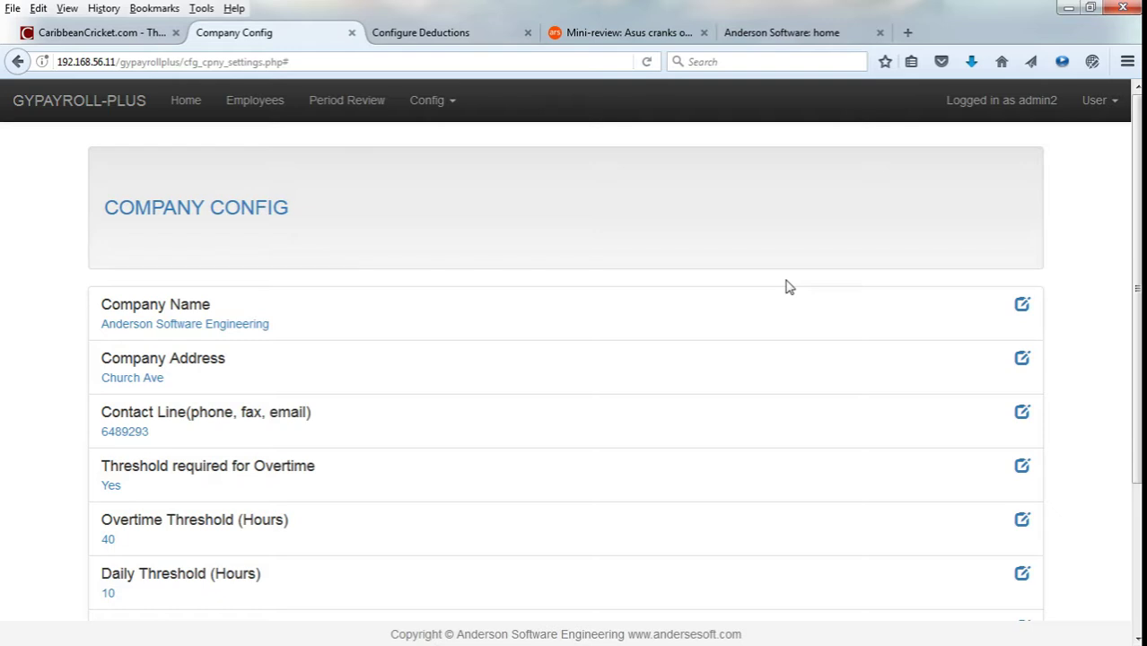
Go to Config > Timeclocks and load the TC2 (Anviz D200) timeclock into the form.
click(428, 97)
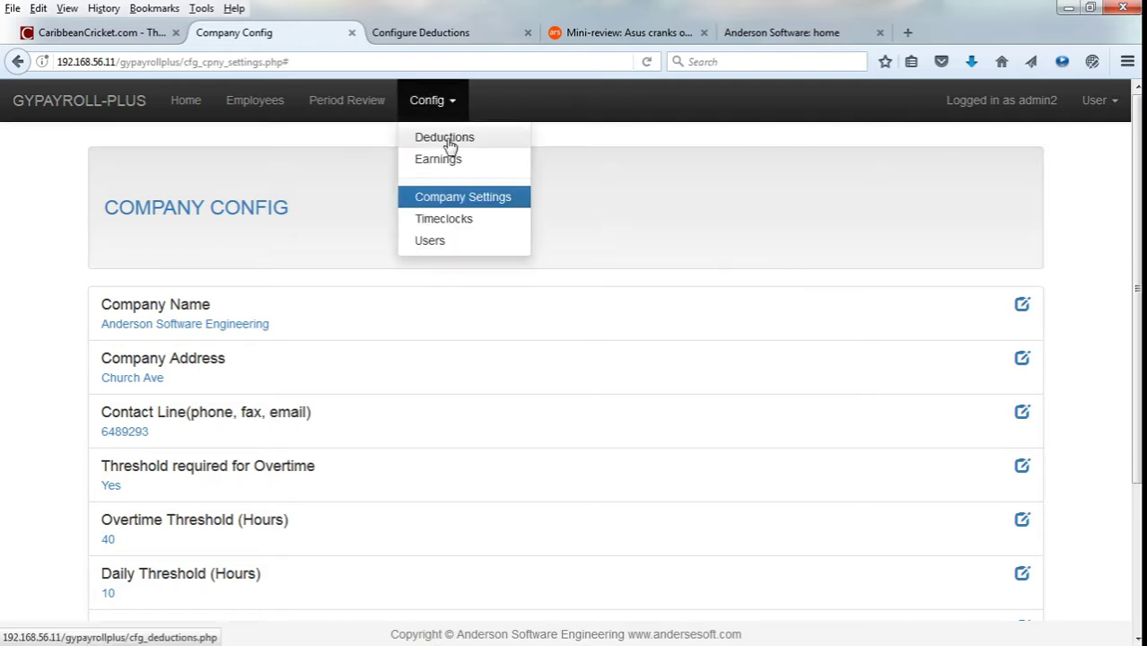
click(458, 219)
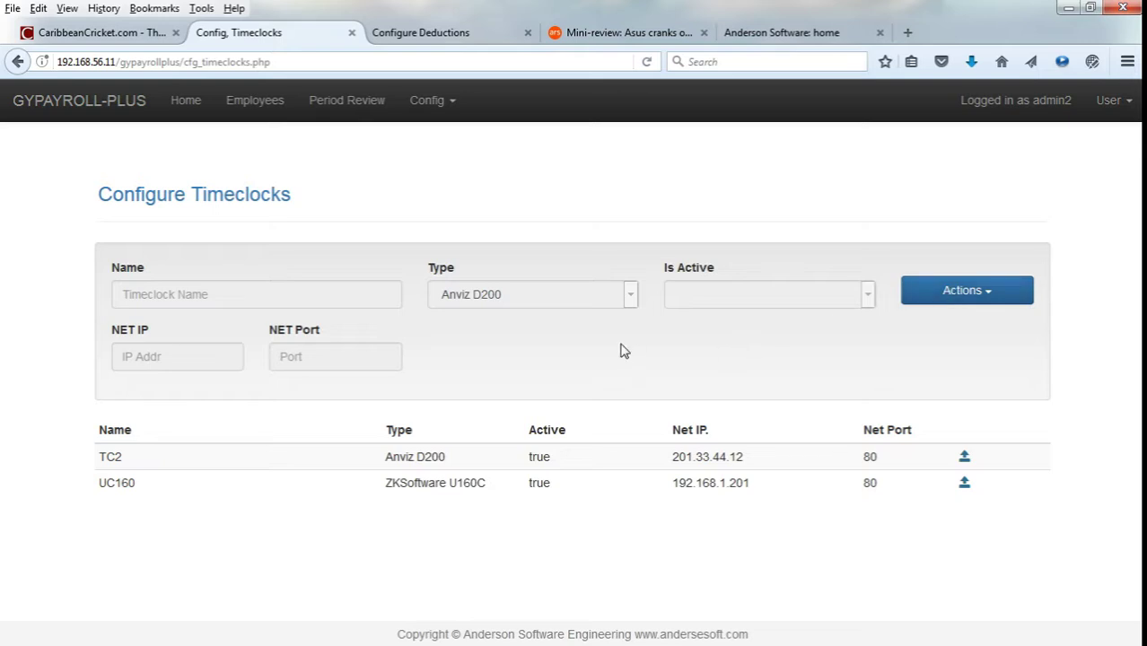
click(934, 295)
click(806, 363)
click(967, 461)
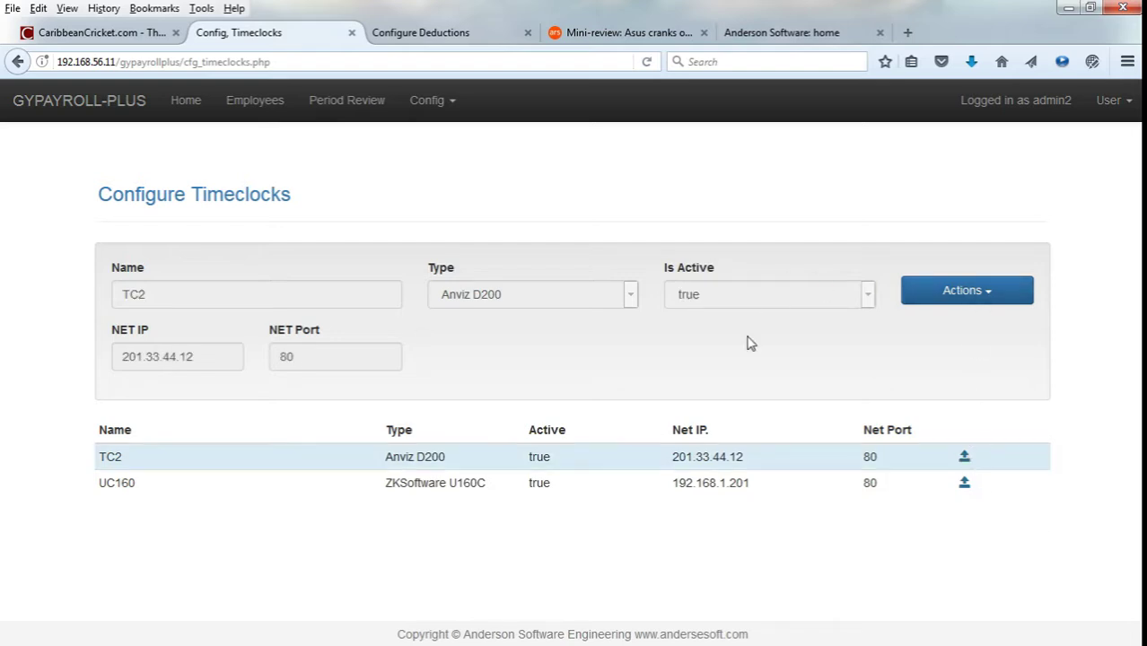
click(359, 109)
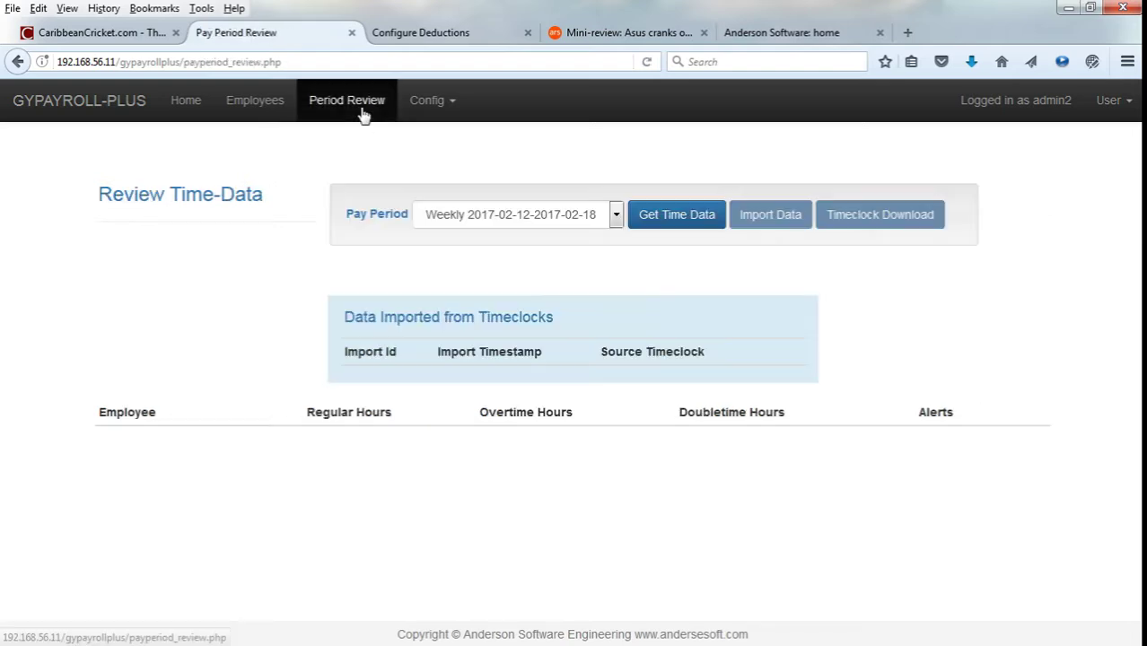
click(417, 99)
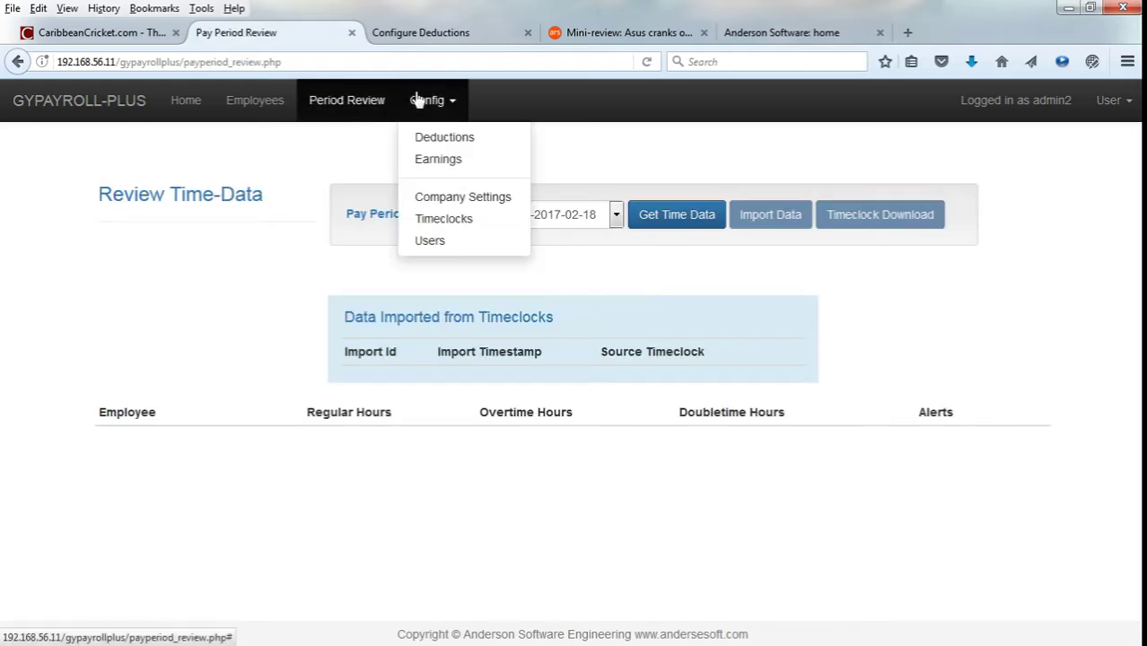
click(443, 144)
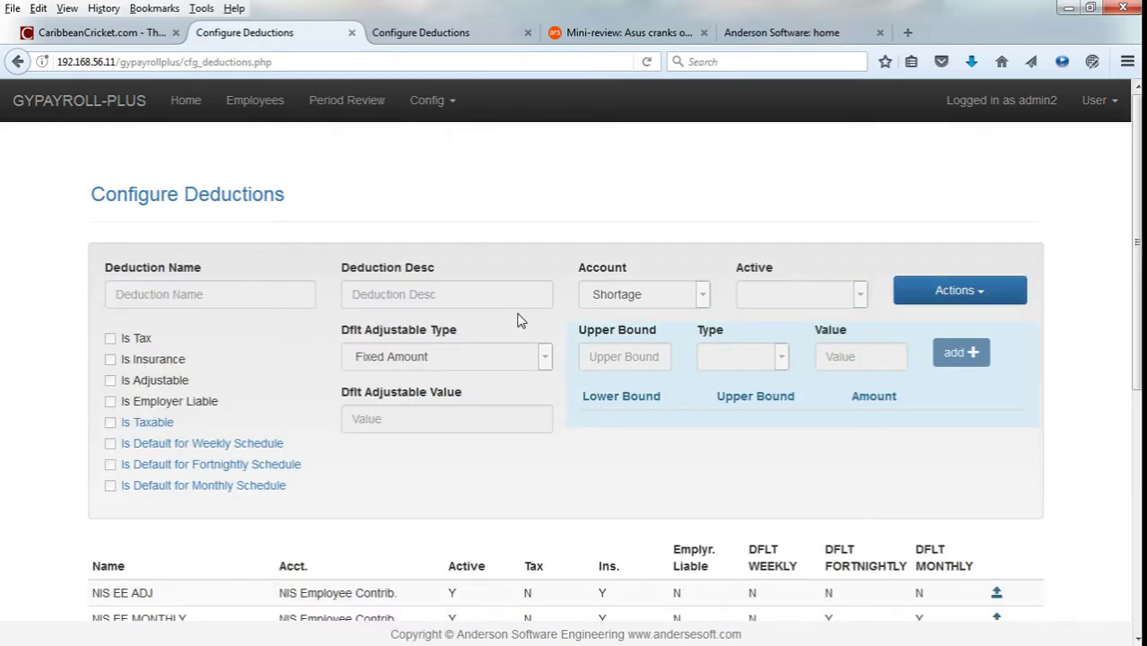
scroll(520, 320, down, 5)
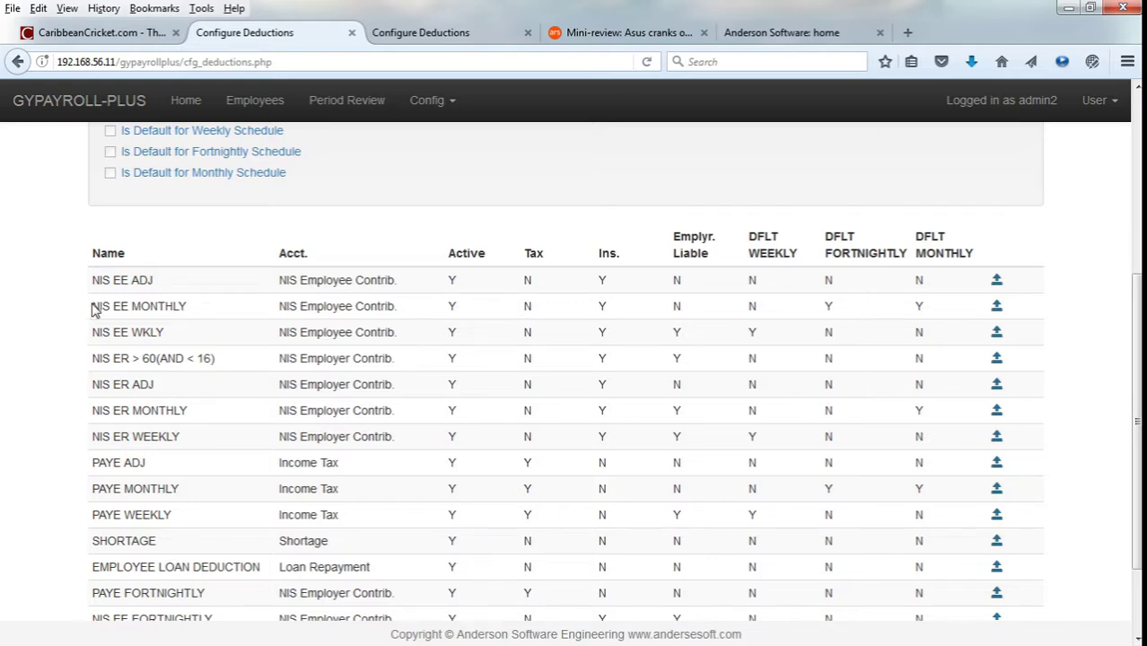
scroll(148, 310, down, 2)
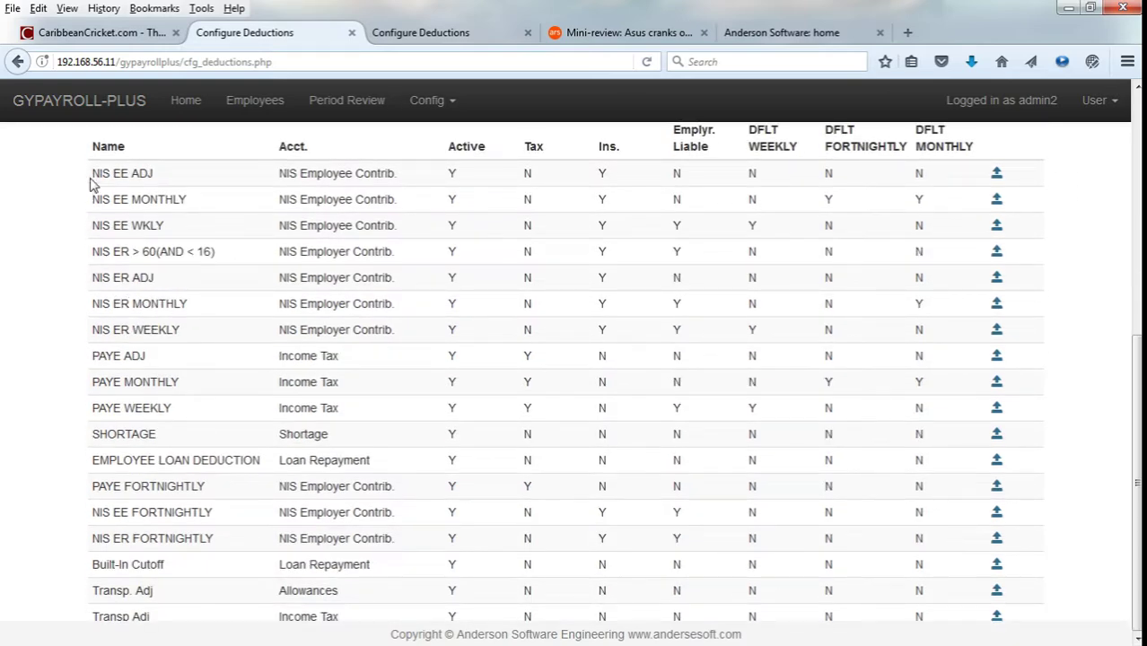
drag(90, 171, 161, 217)
click(176, 218)
drag(146, 356, 106, 356)
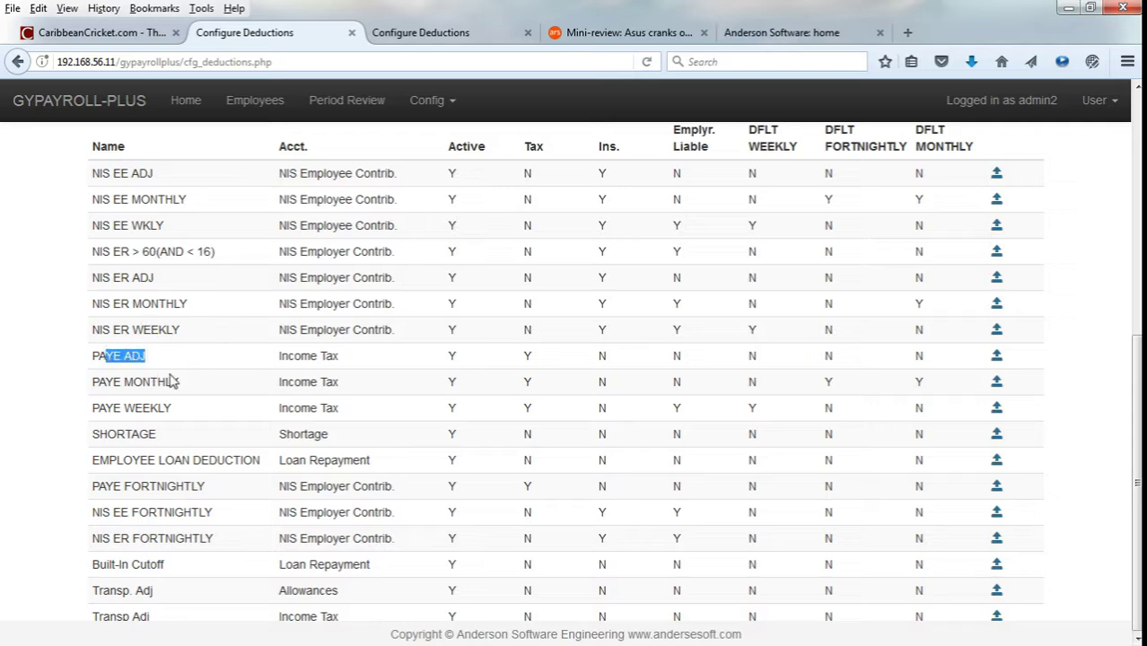
drag(179, 382, 93, 383)
click(210, 342)
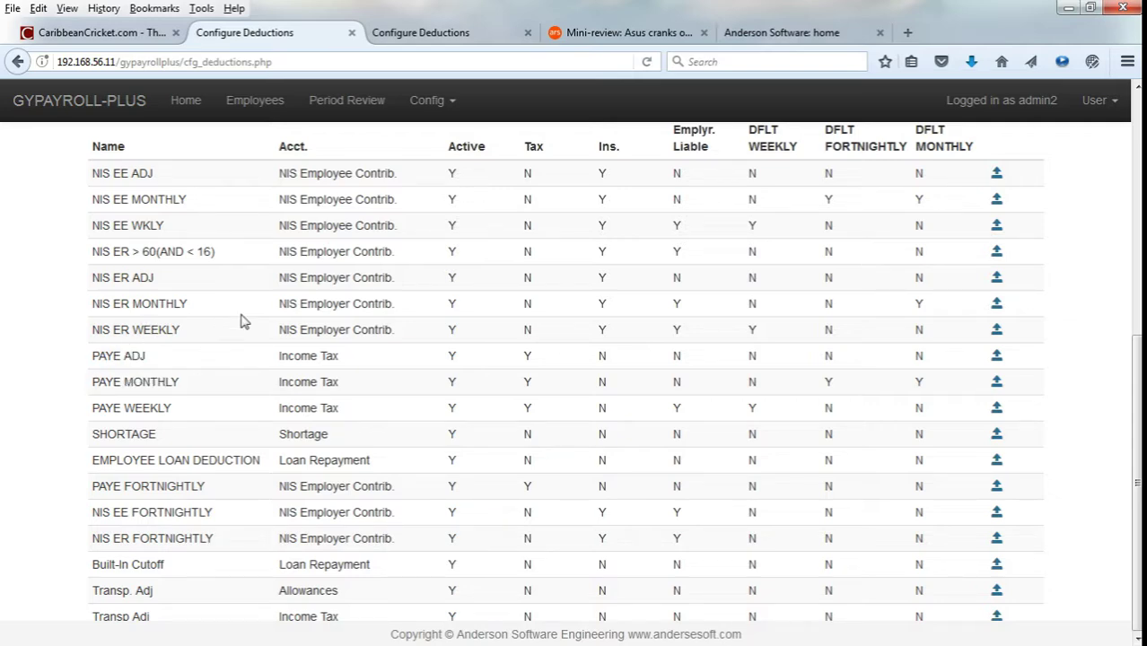
scroll(267, 303, up, 2)
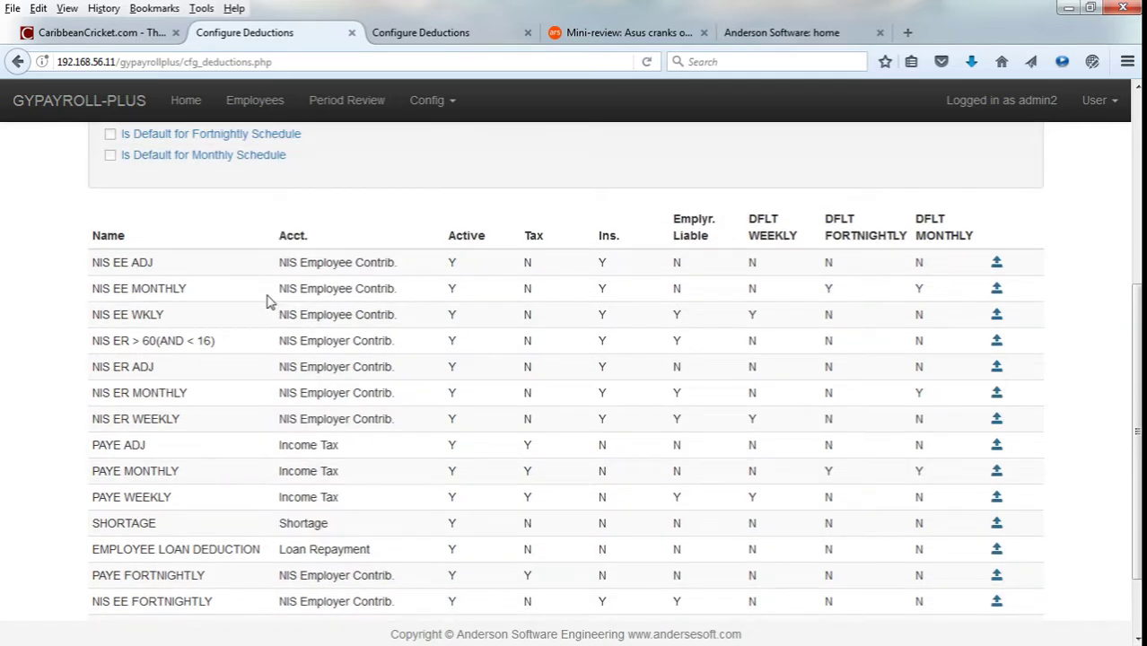
scroll(269, 302, up, 3)
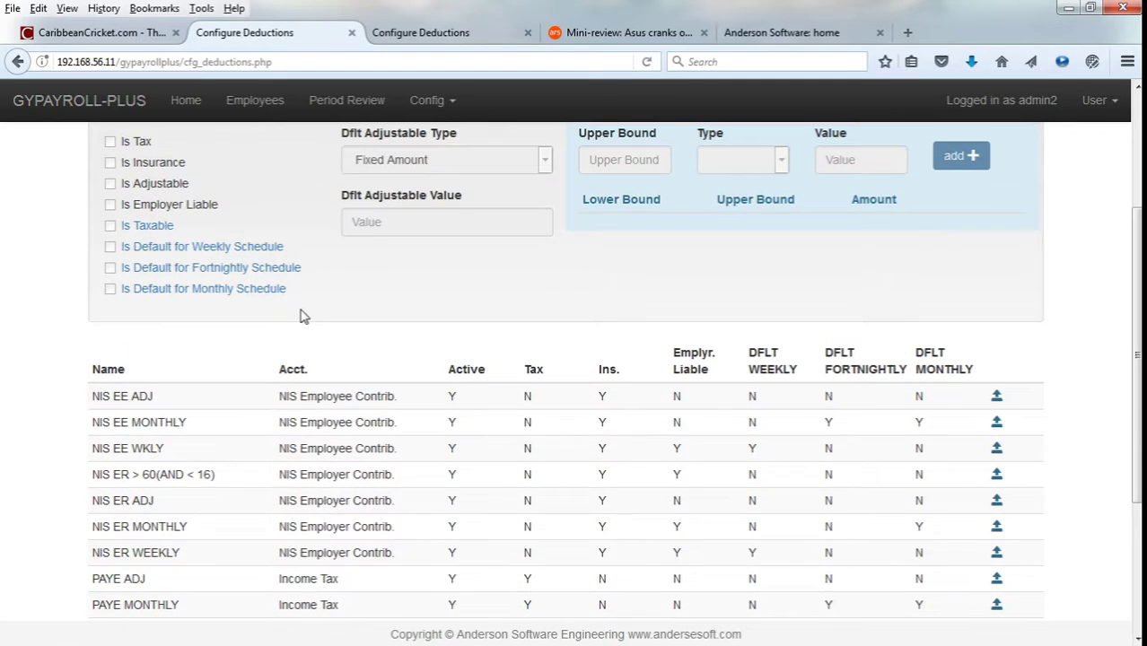
scroll(325, 329, down, 4)
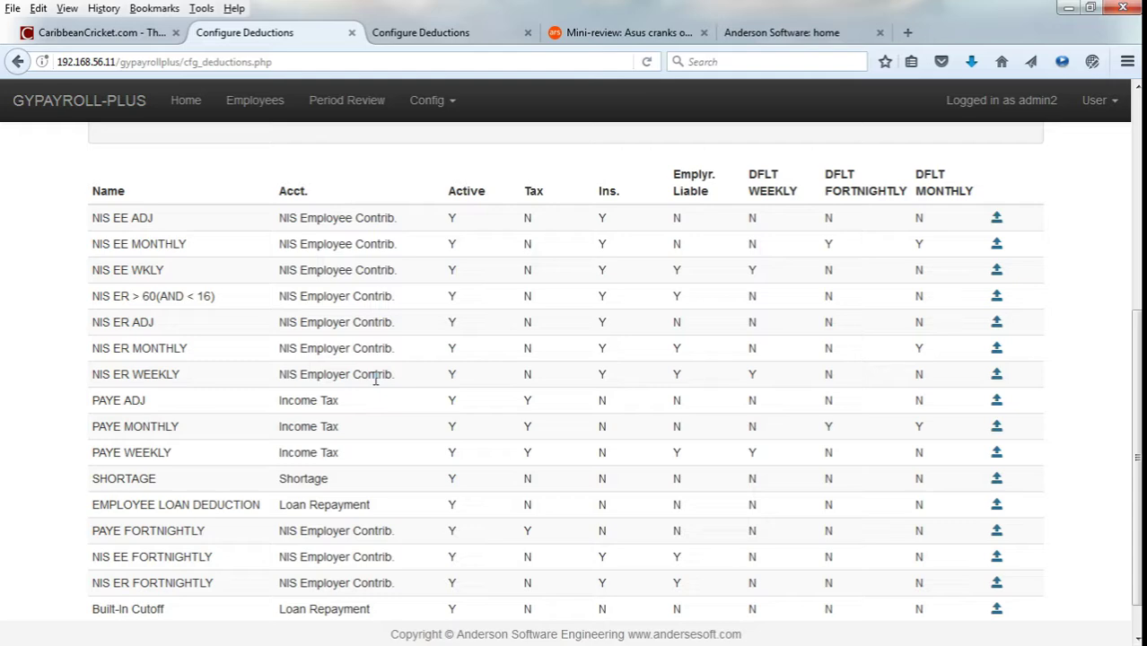
scroll(405, 384, up, 8)
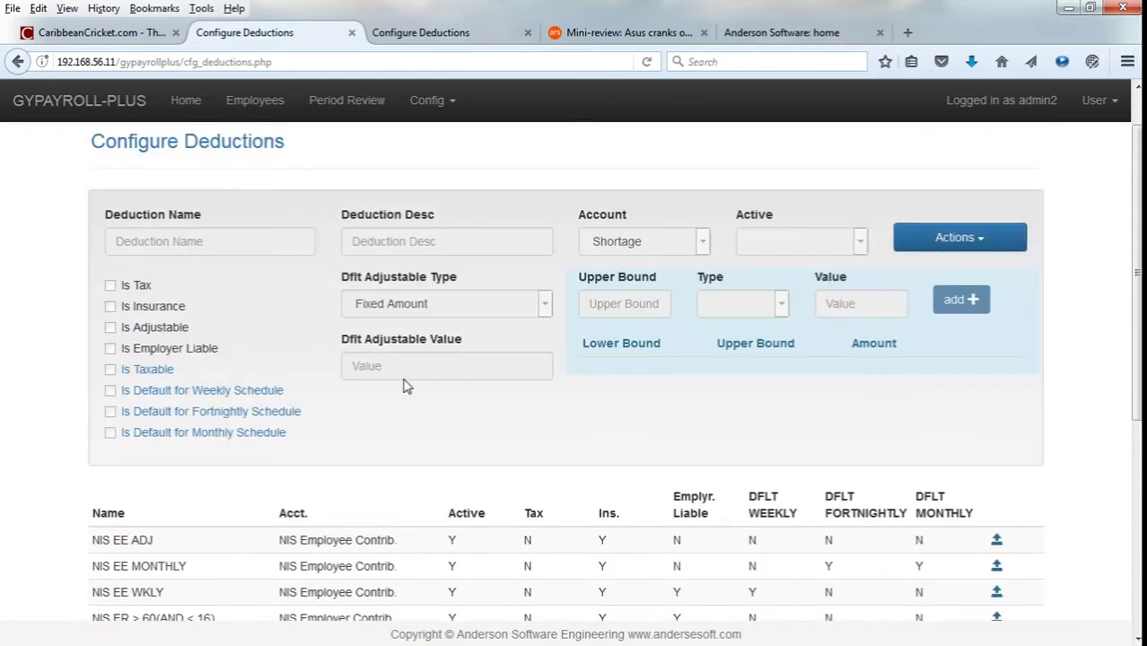
scroll(504, 445, down, 5)
scroll(505, 445, up, 2)
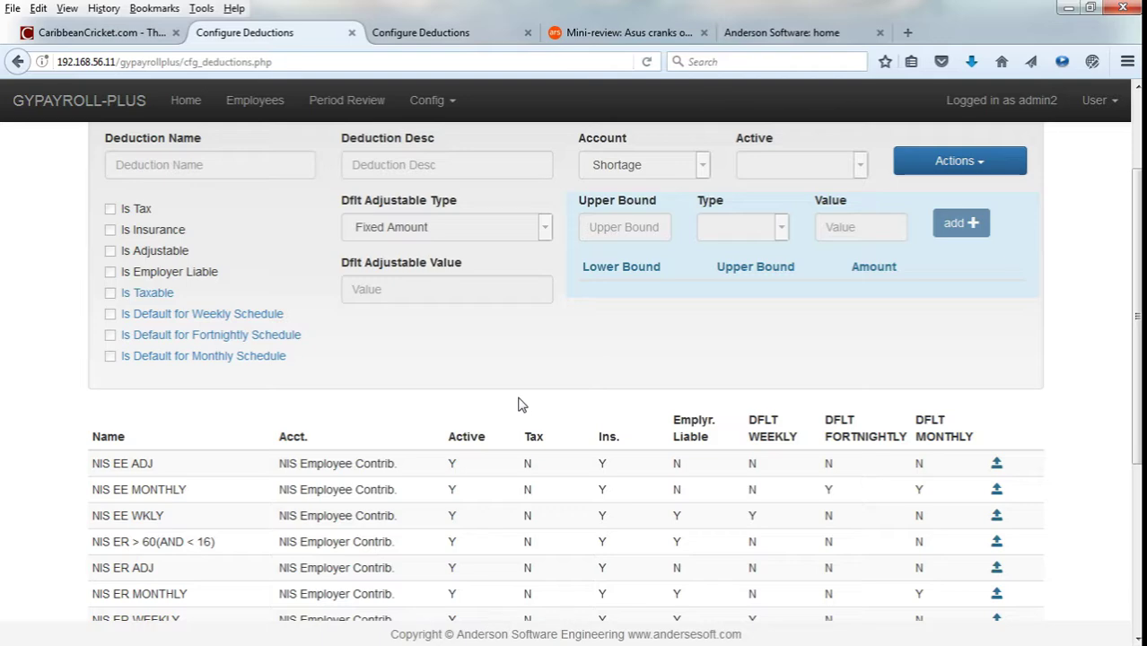
scroll(715, 405, down, 4)
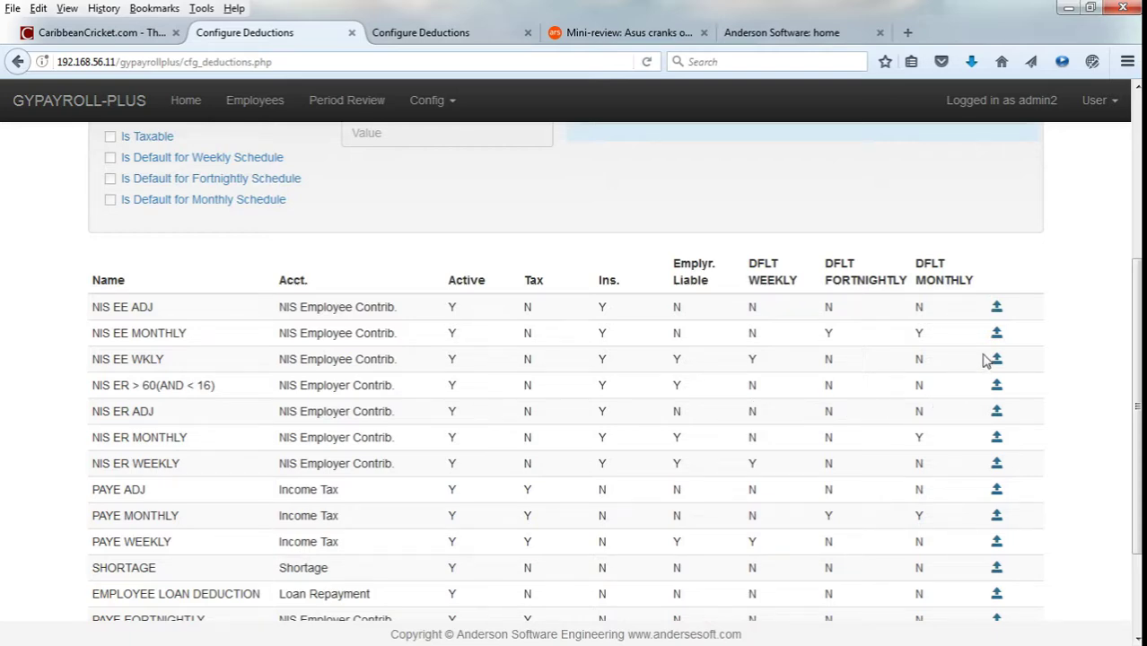
Load the NIS EE MONTHLY deduction to review its 5.60% band up to 220,000.
click(996, 333)
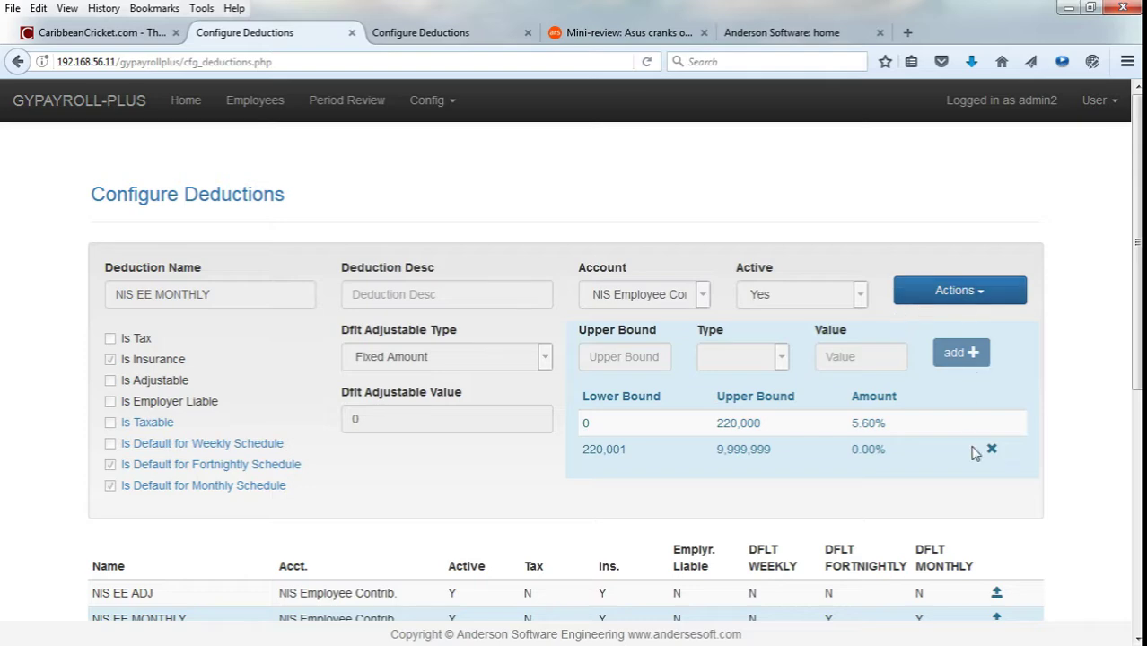
scroll(974, 454, down, 3)
scroll(974, 453, down, 5)
scroll(974, 448, up, 6)
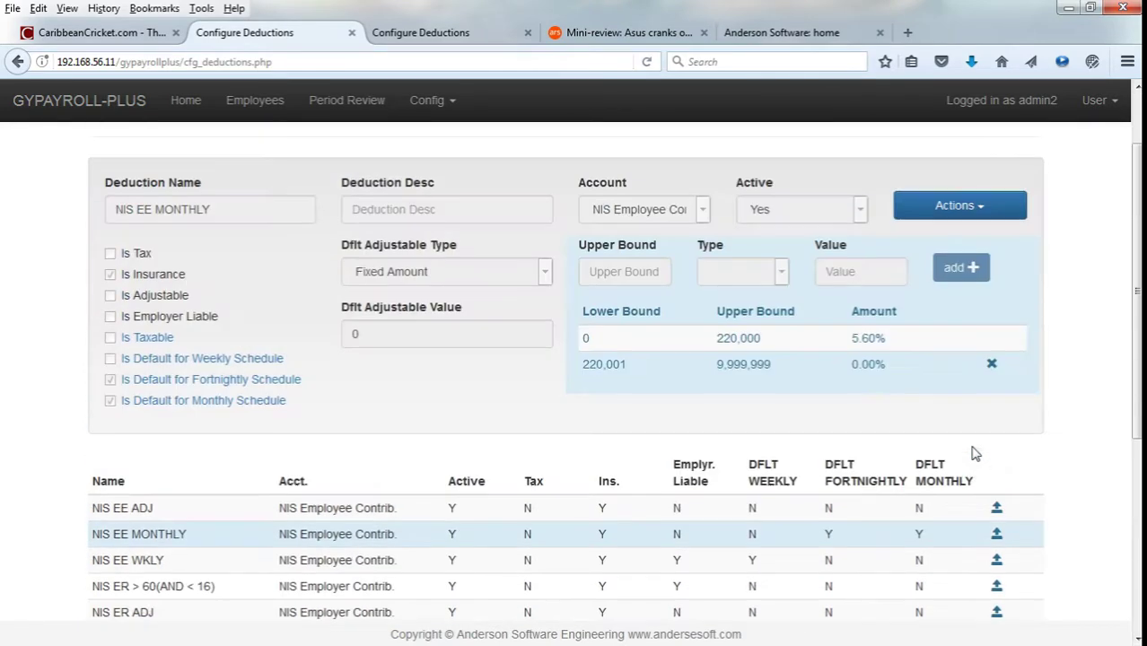
scroll(486, 184, up, 2)
click(422, 101)
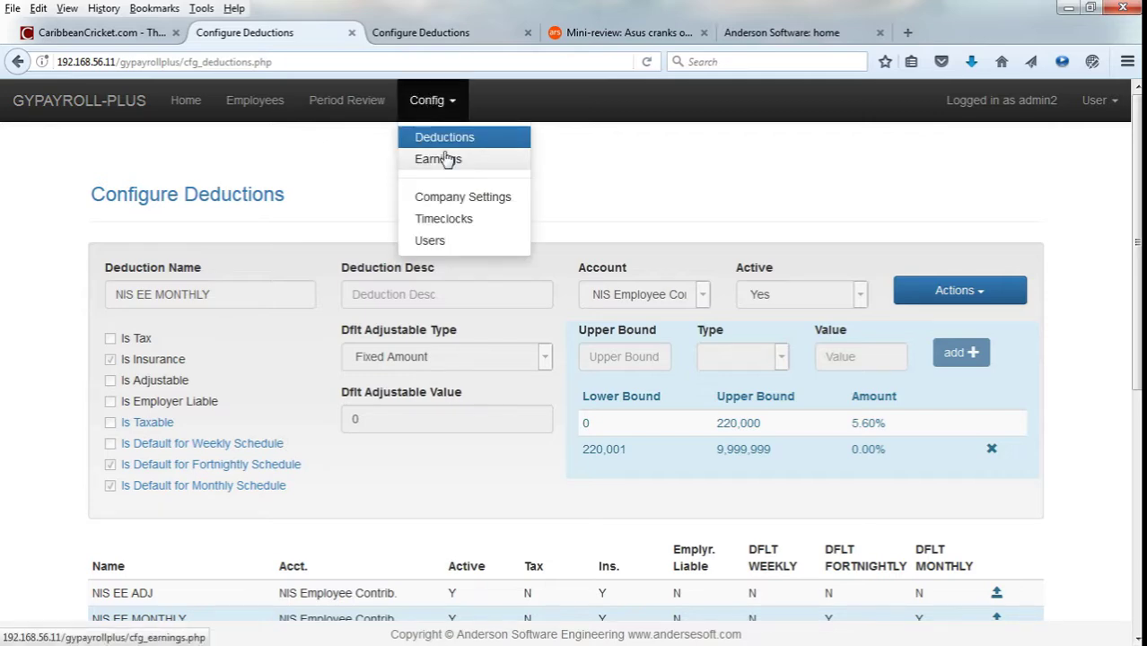
Browse the Configure Earnings list, including Fixed Salary, Hourly Pay, Overtime and Travel Allowance.
click(454, 157)
scroll(802, 389, down, 6)
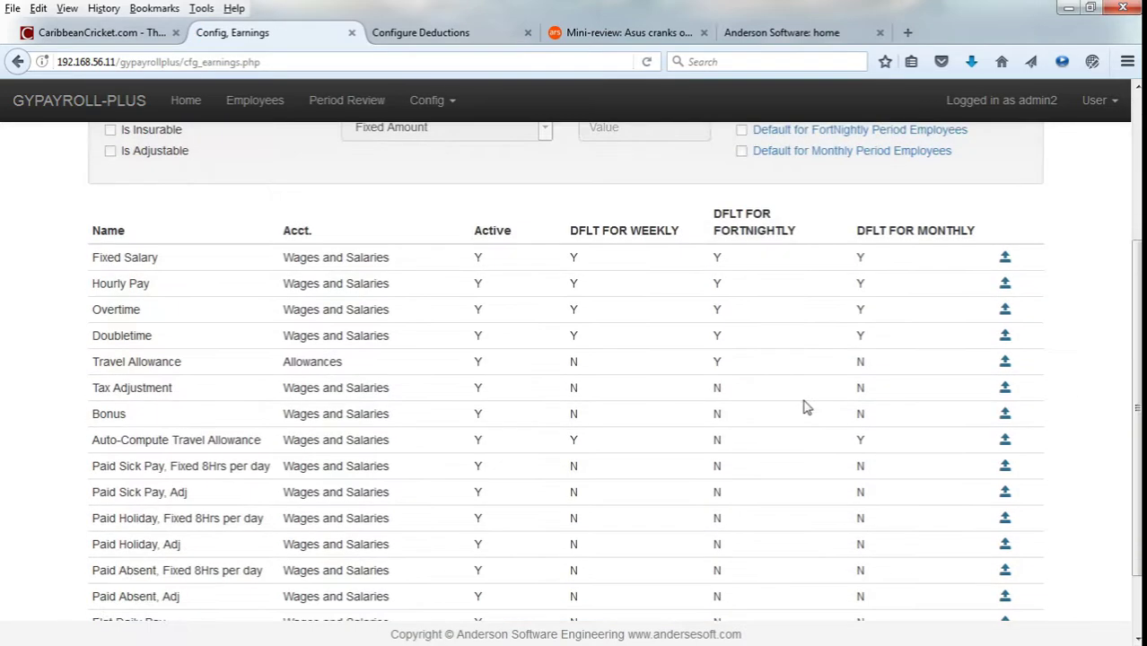
scroll(805, 408, up, 6)
scroll(801, 405, down, 5)
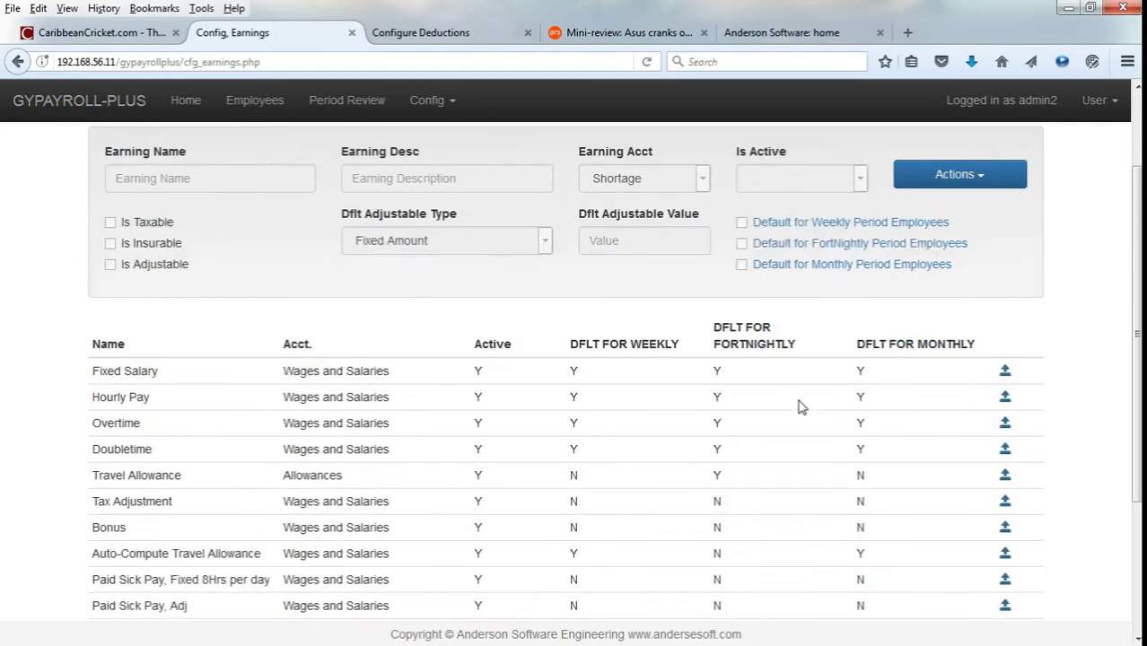
scroll(159, 374, down, 1)
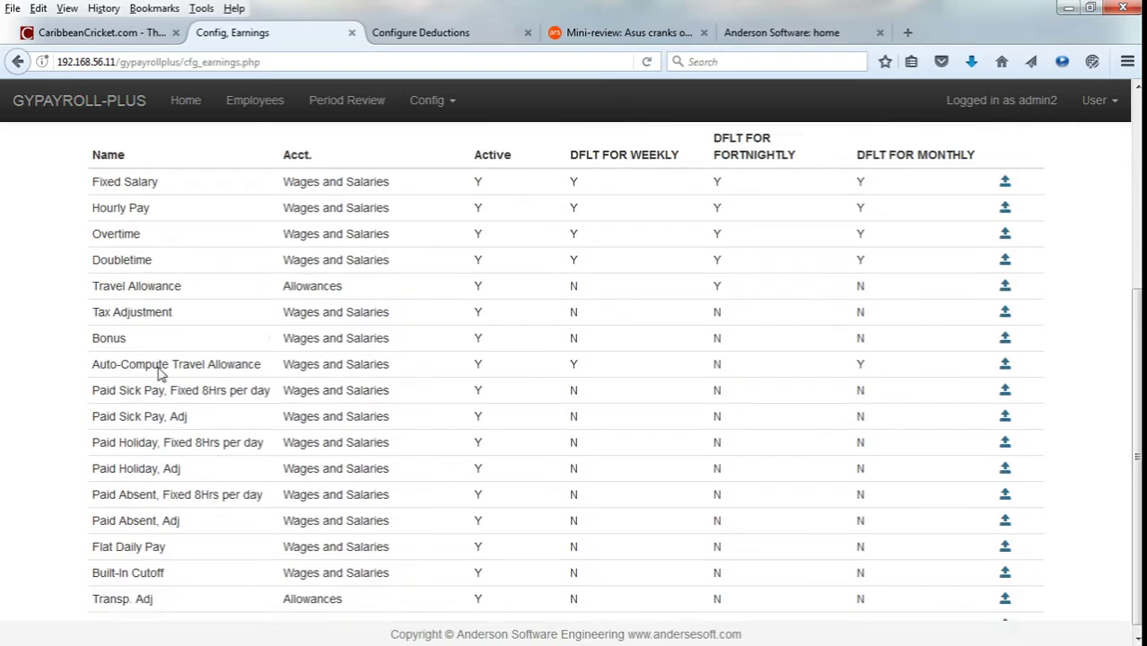
scroll(233, 545, up, 5)
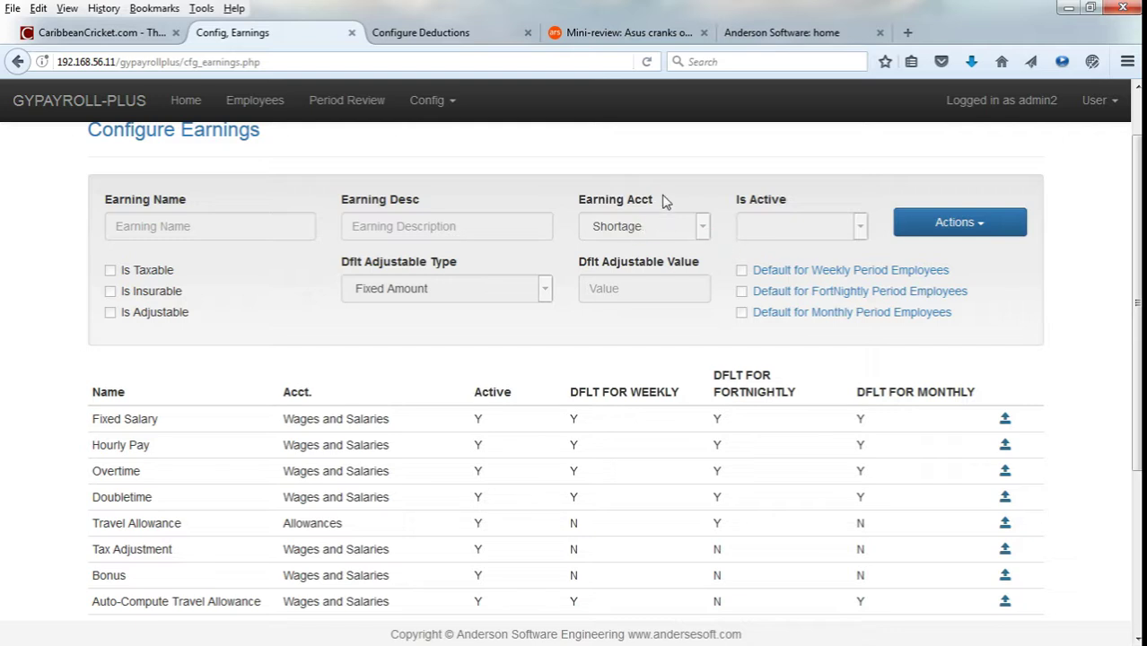
scroll(676, 185, up, 1)
scroll(676, 185, up, 1)
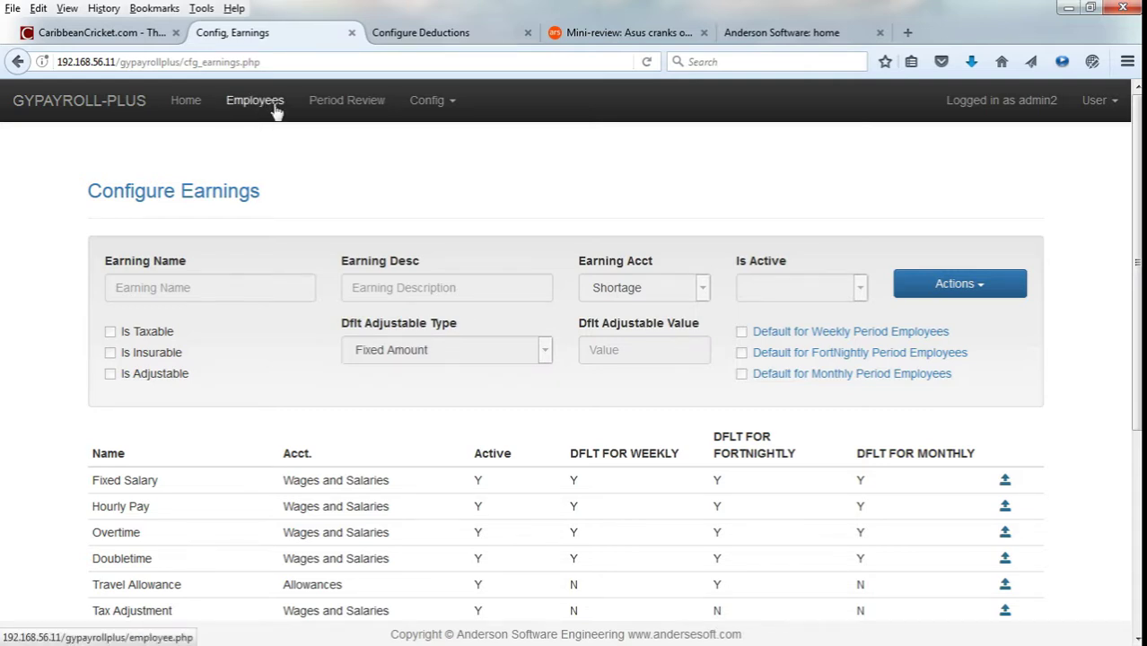
Go to Employees and filter the Select Employee picker by the employee's name.
click(275, 107)
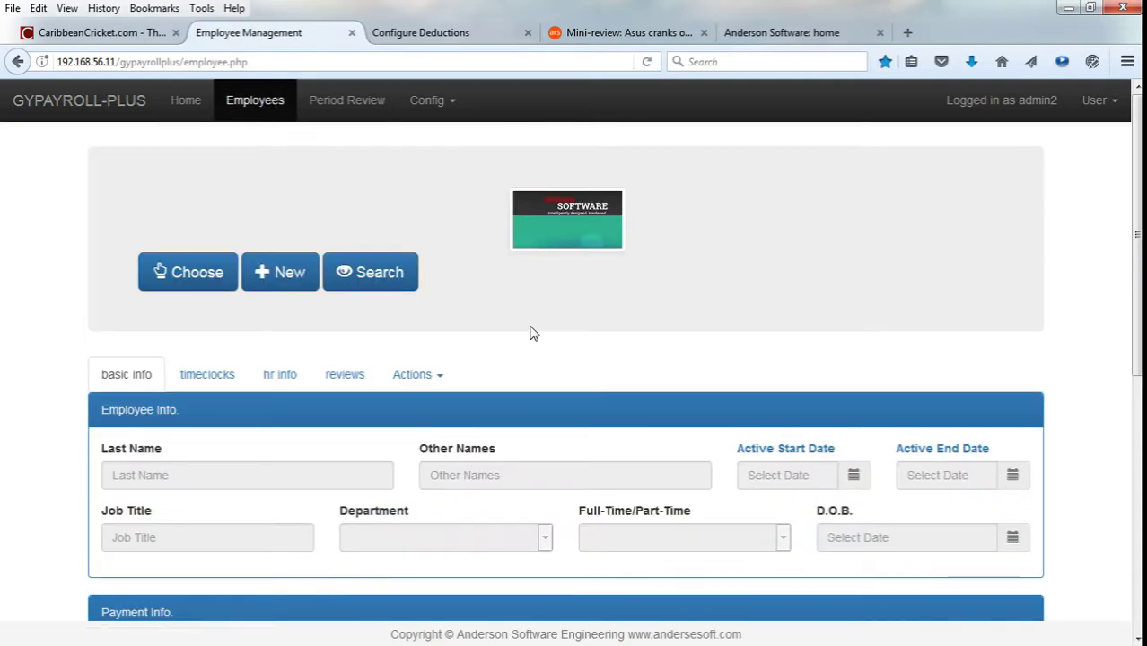
click(201, 277)
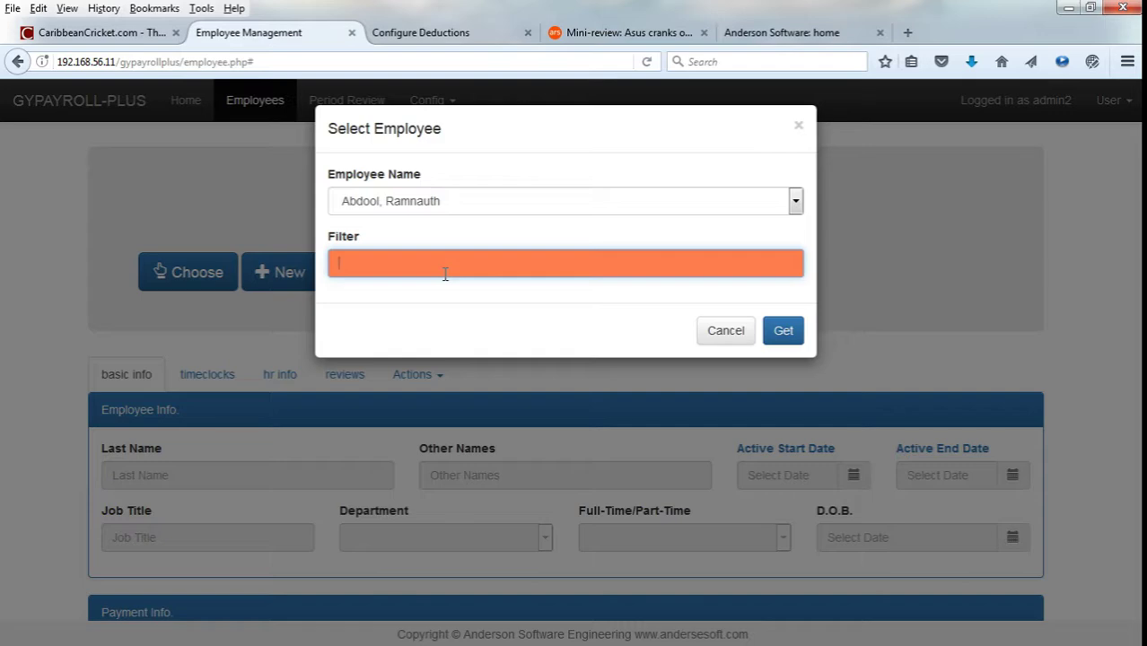
text(ogistra)
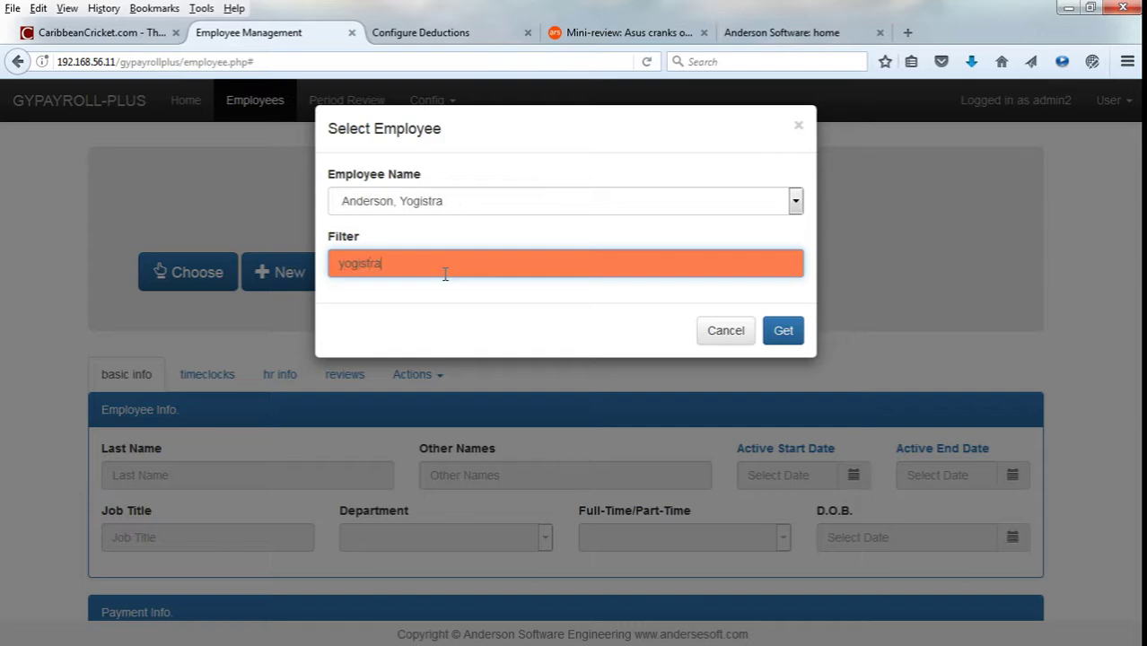
Load the filtered employee's record and review its details.
click(779, 334)
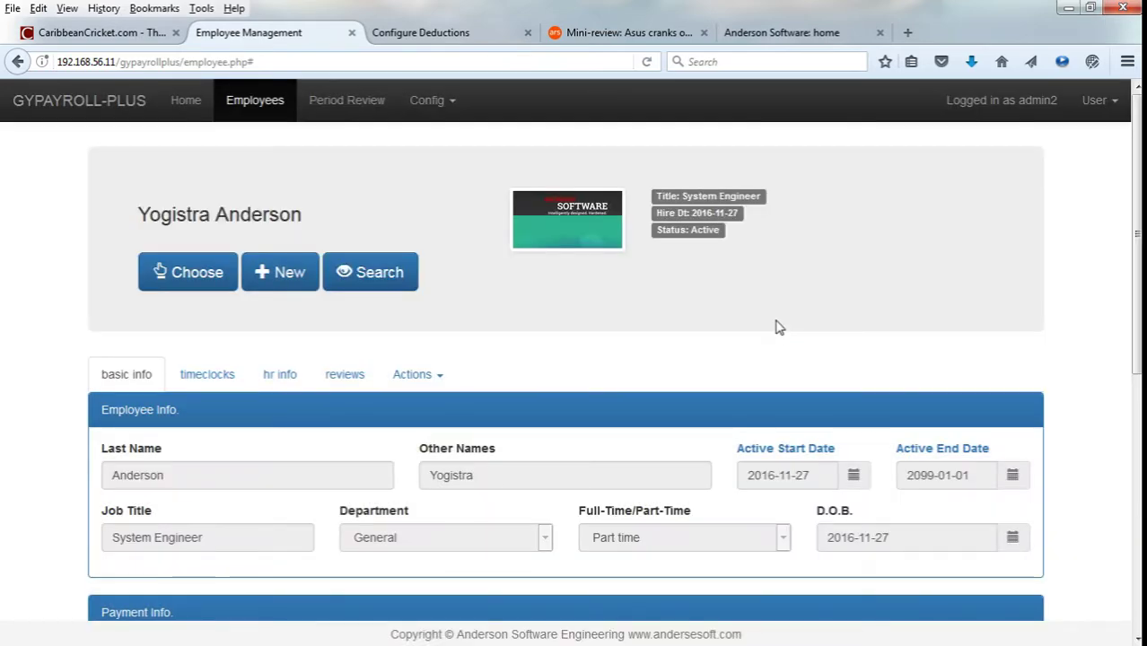
scroll(776, 323, down, 3)
scroll(779, 310, up, 3)
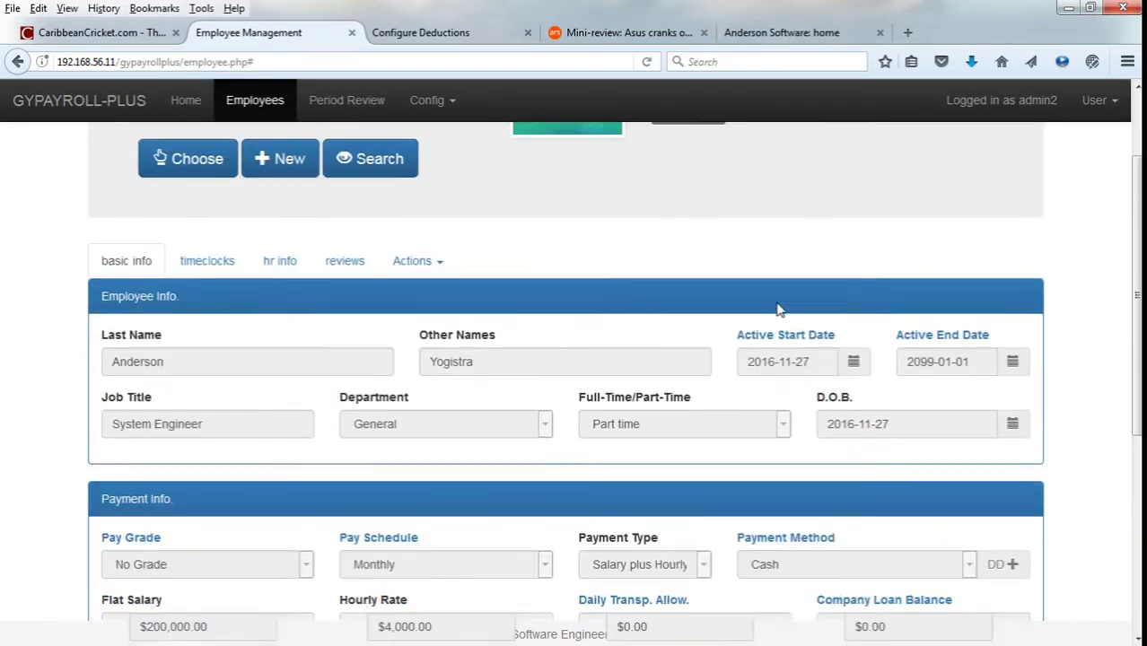
scroll(780, 309, down, 5)
scroll(779, 309, up, 2)
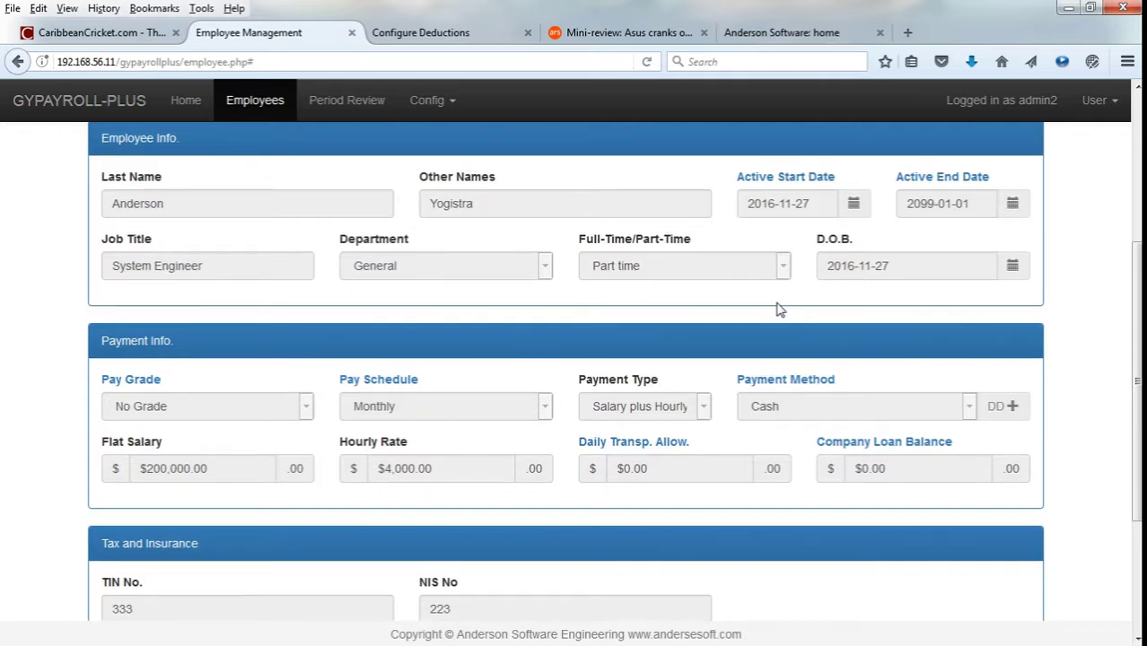
scroll(779, 310, up, 1)
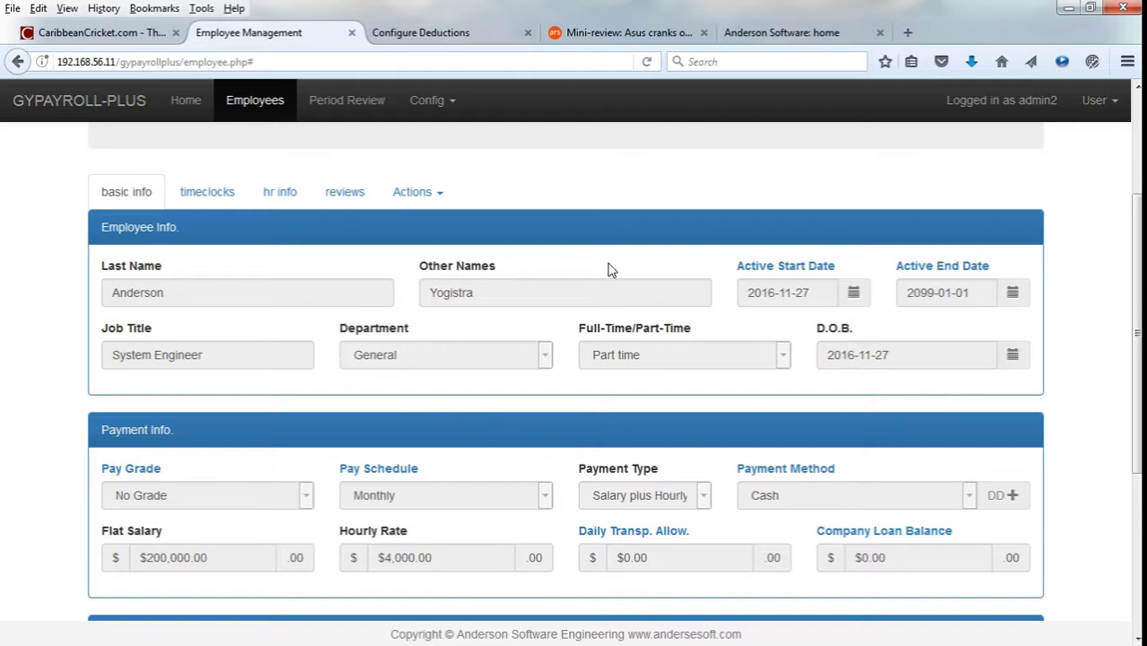
scroll(567, 429, down, 1)
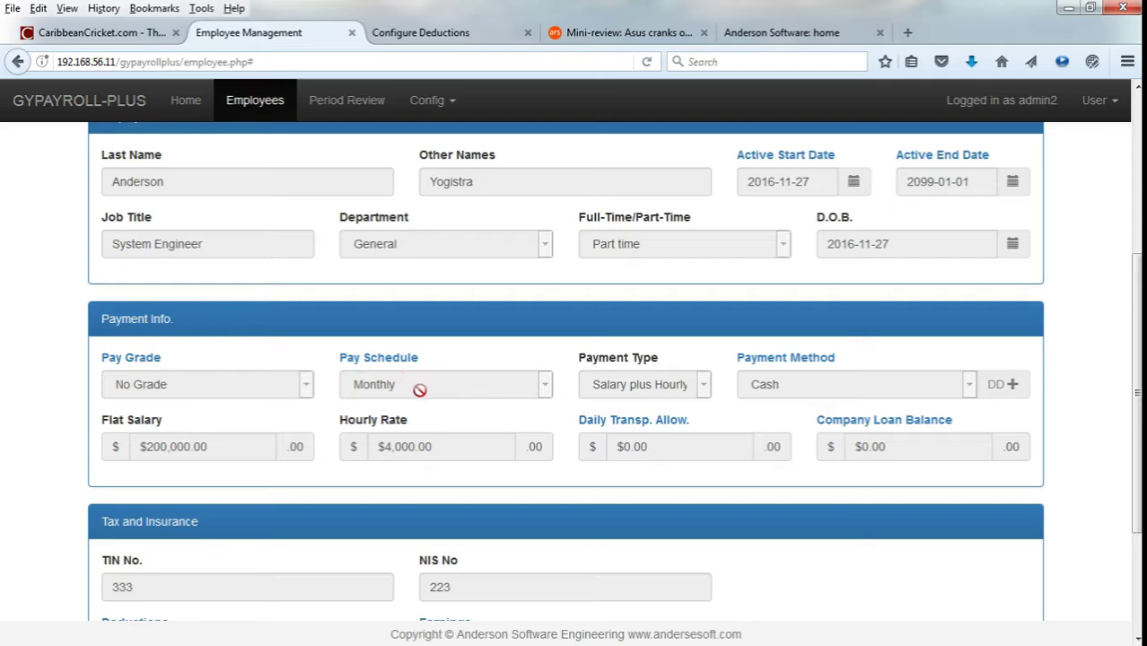
scroll(458, 384, up, 3)
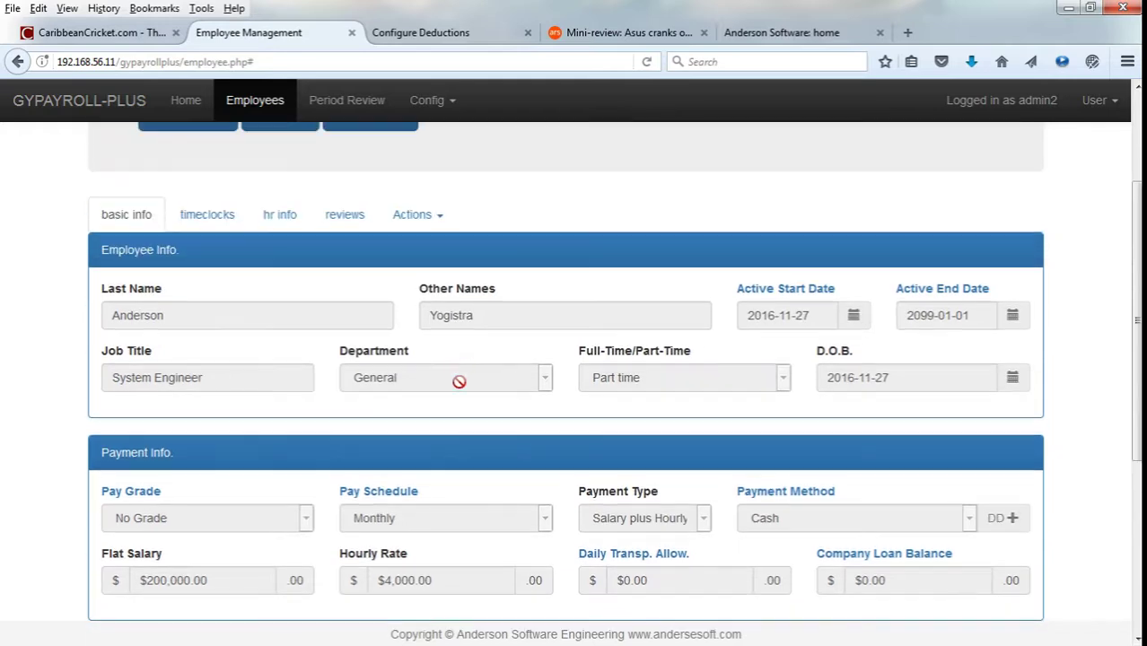
Switch the employee record into edit mode via Actions > Edit.
click(431, 218)
click(422, 246)
scroll(582, 449, down, 3)
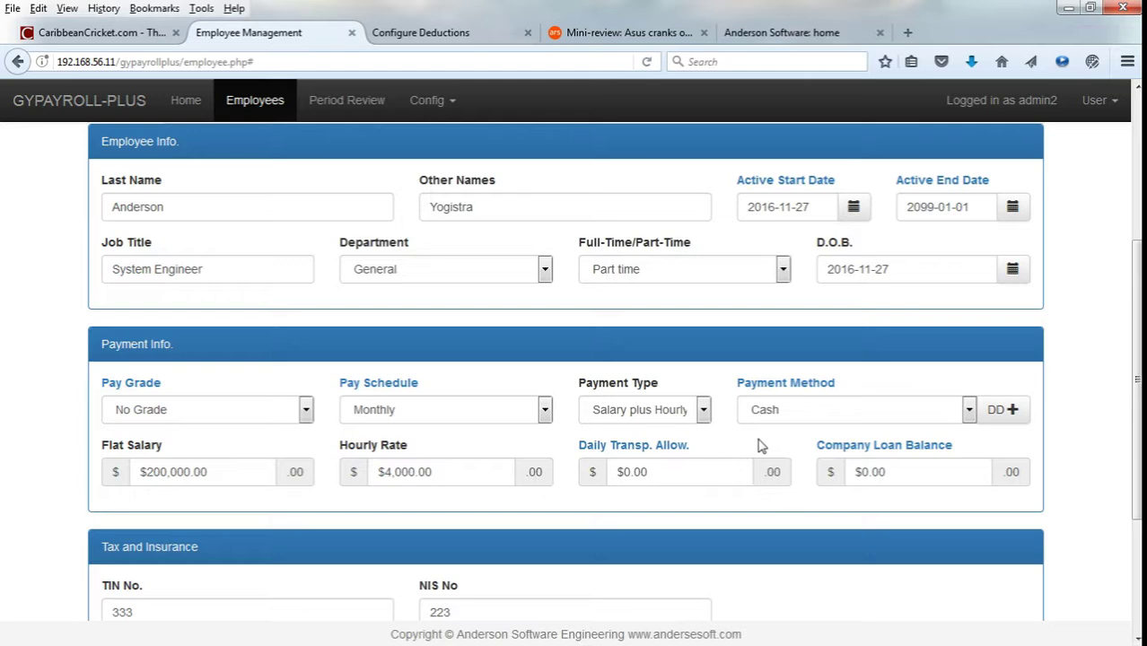
Try the Flat-Salary and Hourly payment types, leaving the salary and rate amounts unchanged.
click(679, 416)
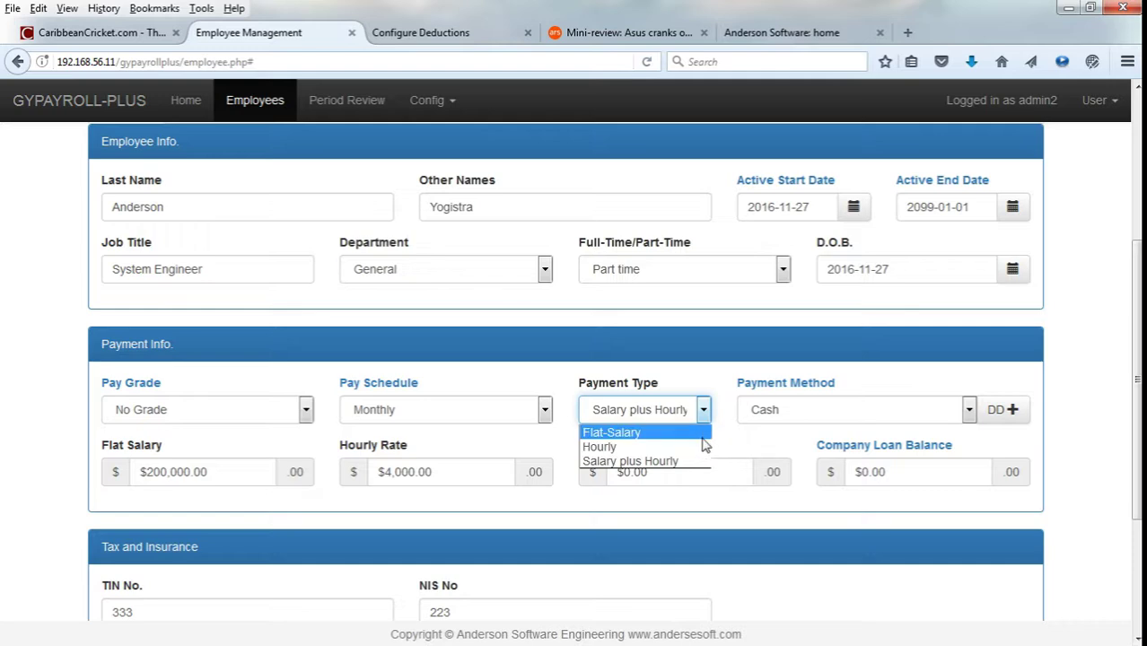
click(703, 435)
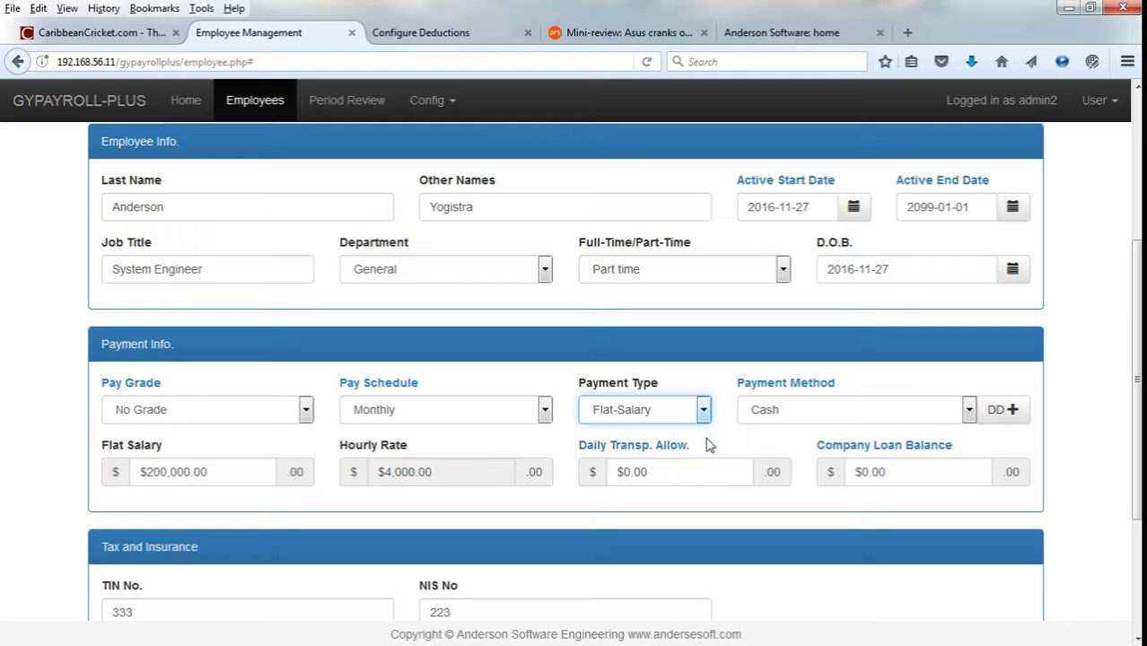
click(230, 473)
click(246, 449)
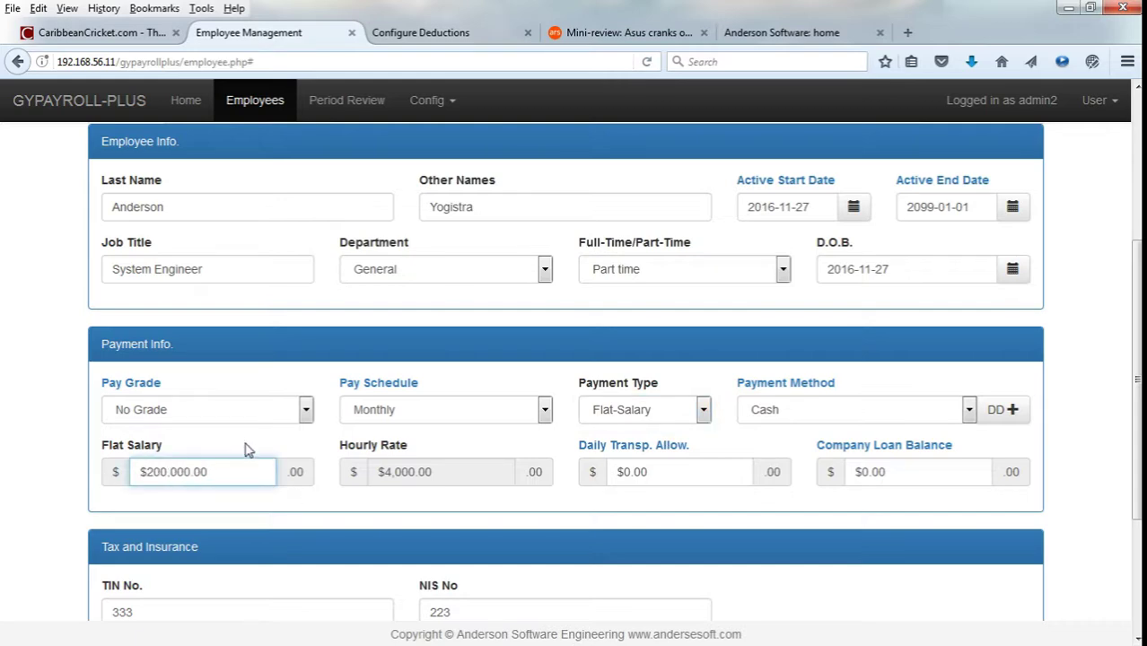
click(636, 411)
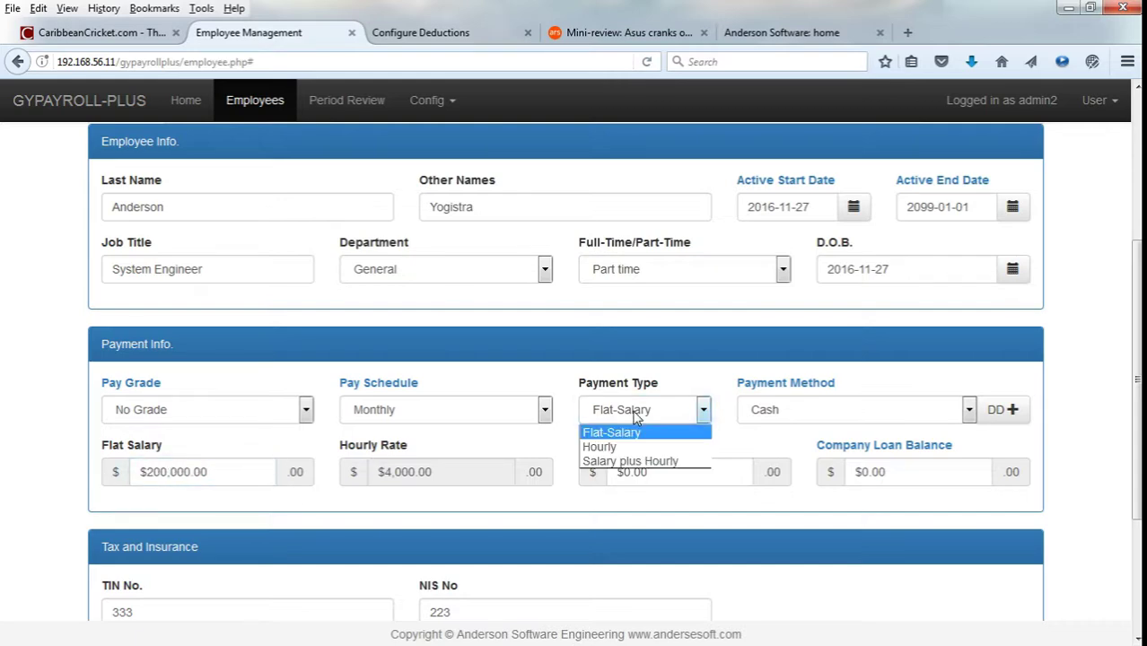
click(636, 448)
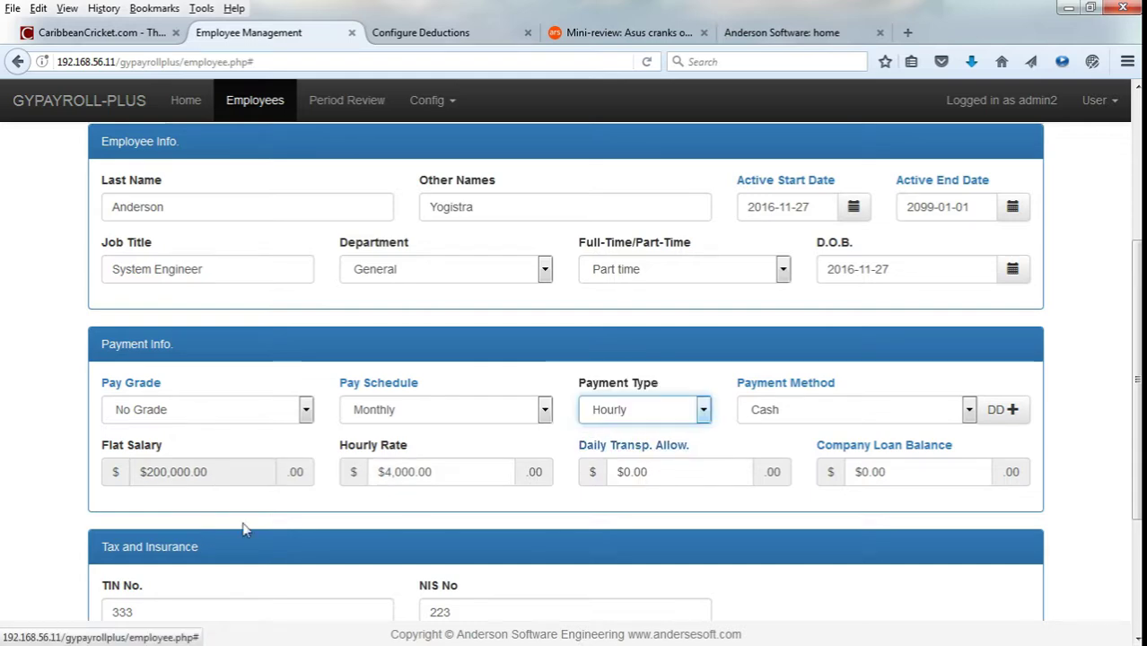
click(446, 472)
click(460, 439)
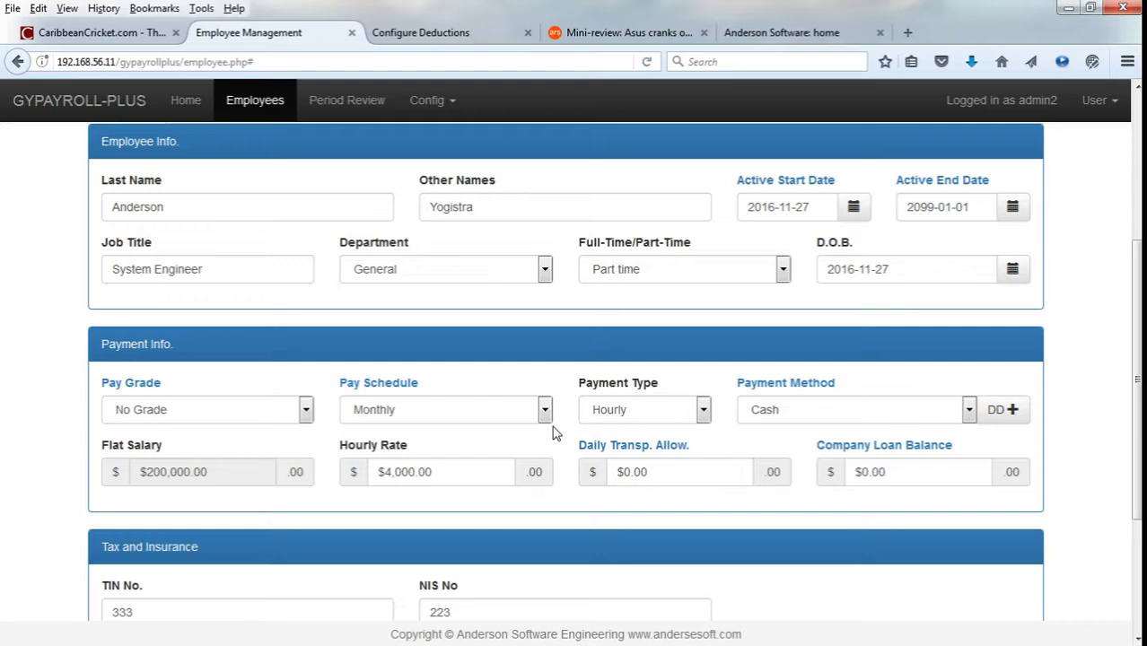
Set the payment type to Salary plus Hourly, keeping Cash as the payment method.
click(674, 415)
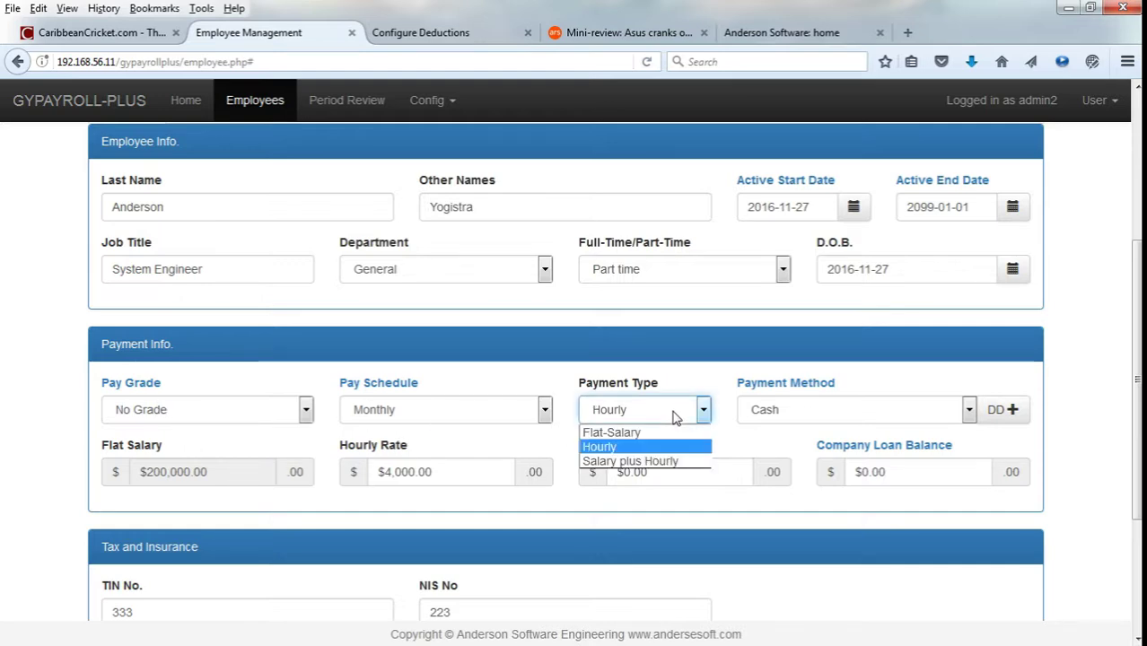
click(669, 462)
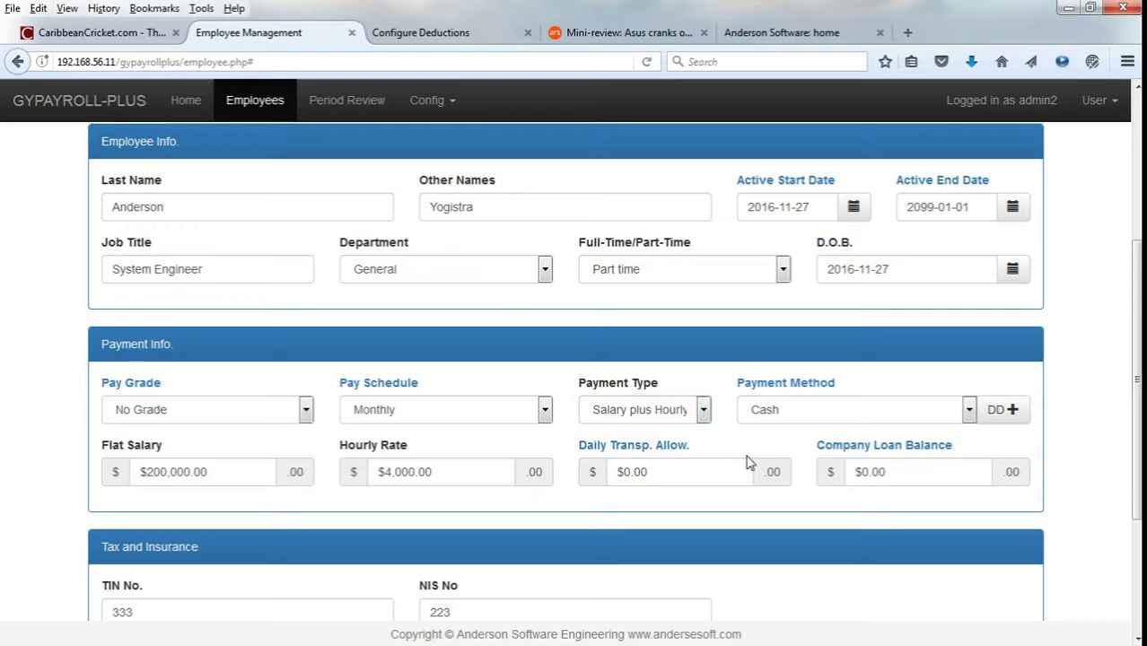
click(811, 412)
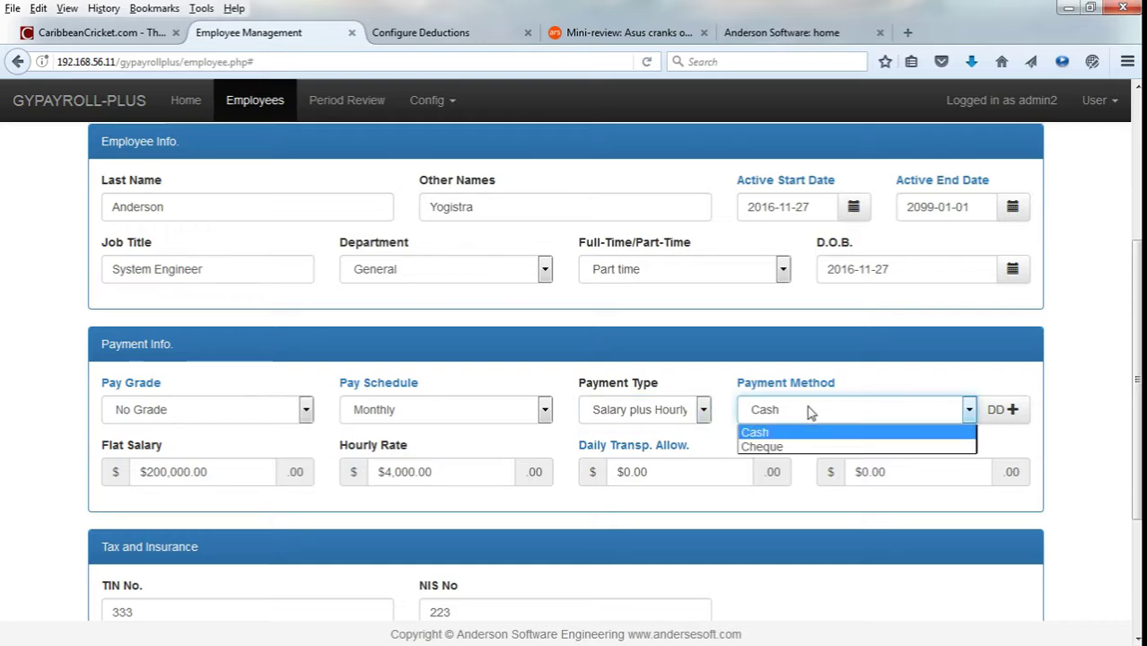
click(813, 412)
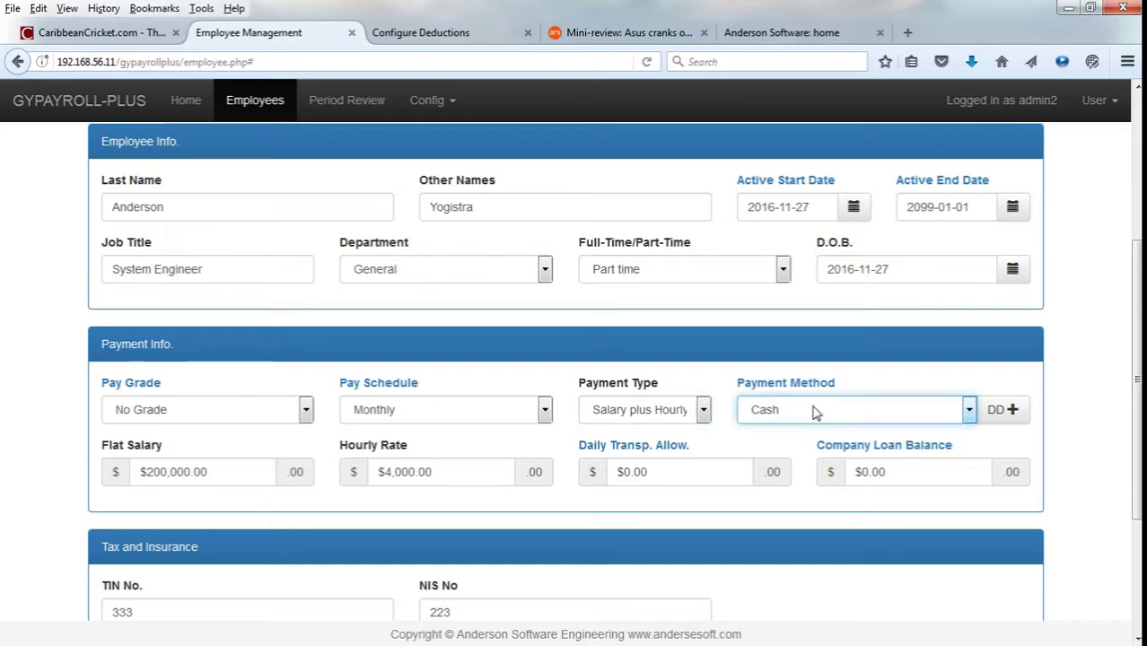
click(795, 454)
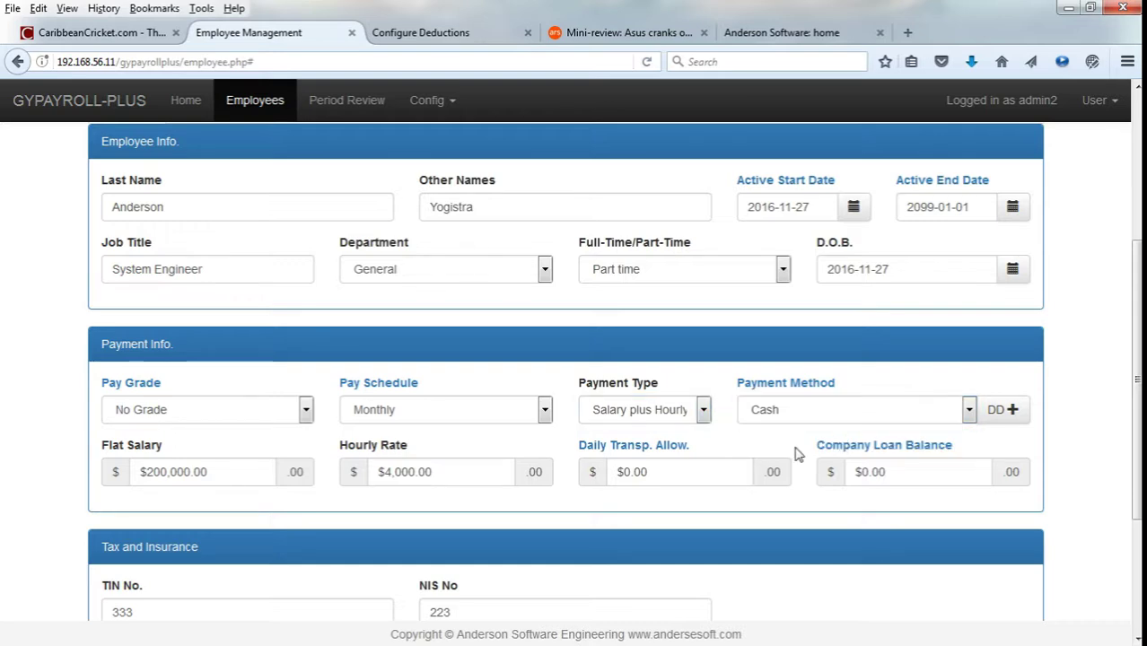
click(995, 412)
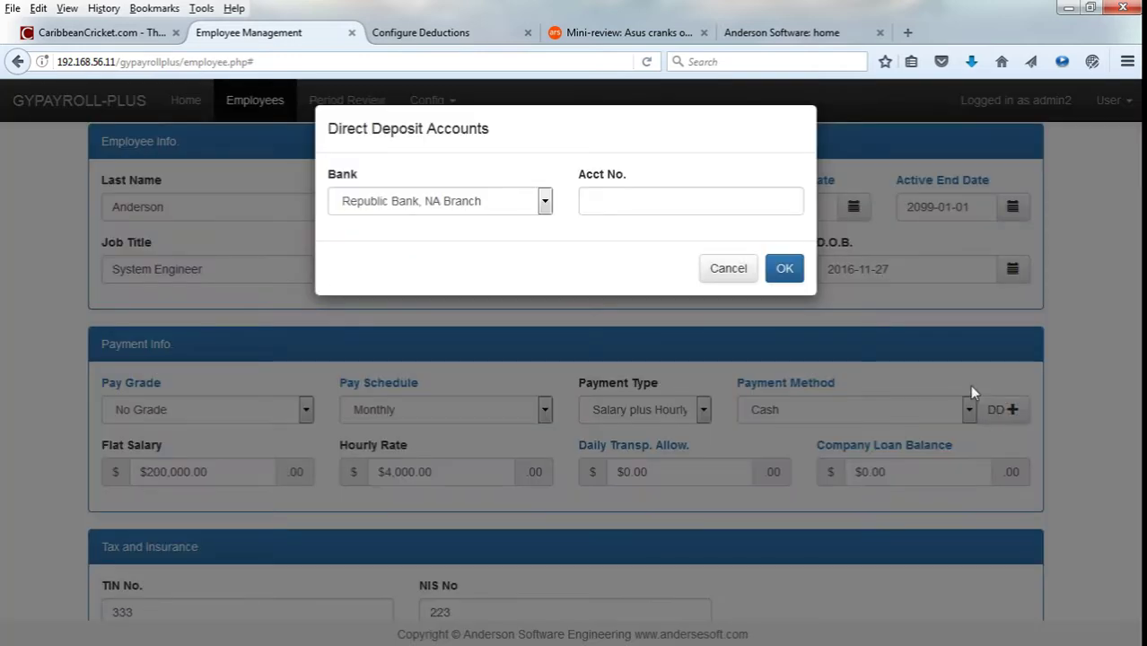
click(487, 210)
click(718, 270)
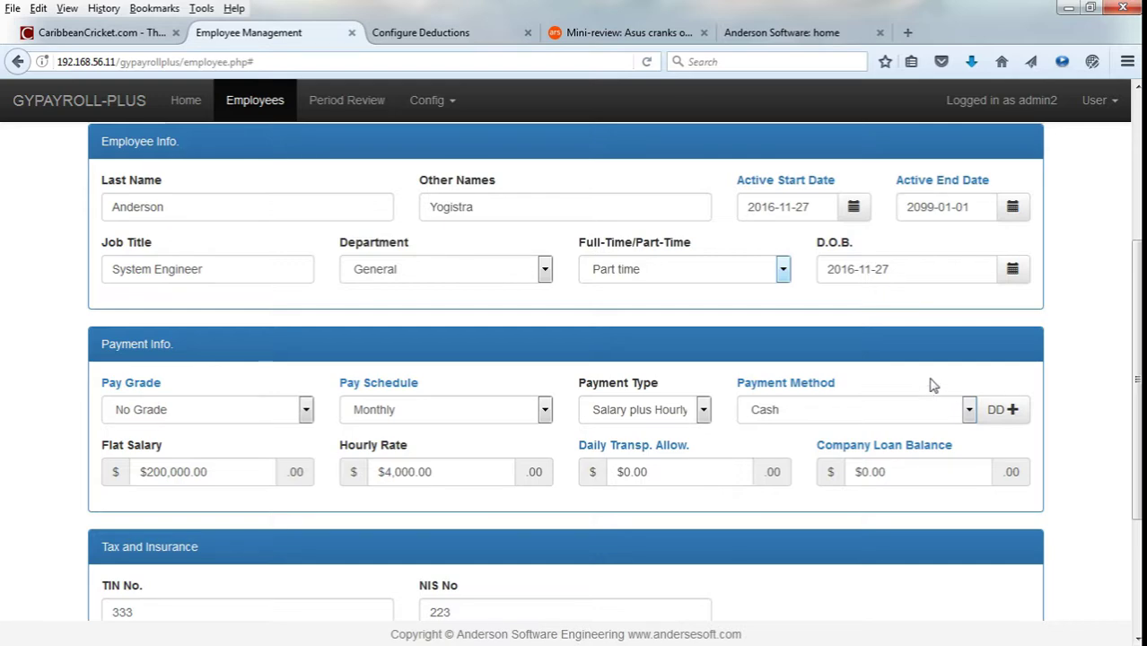
scroll(931, 392, down, 4)
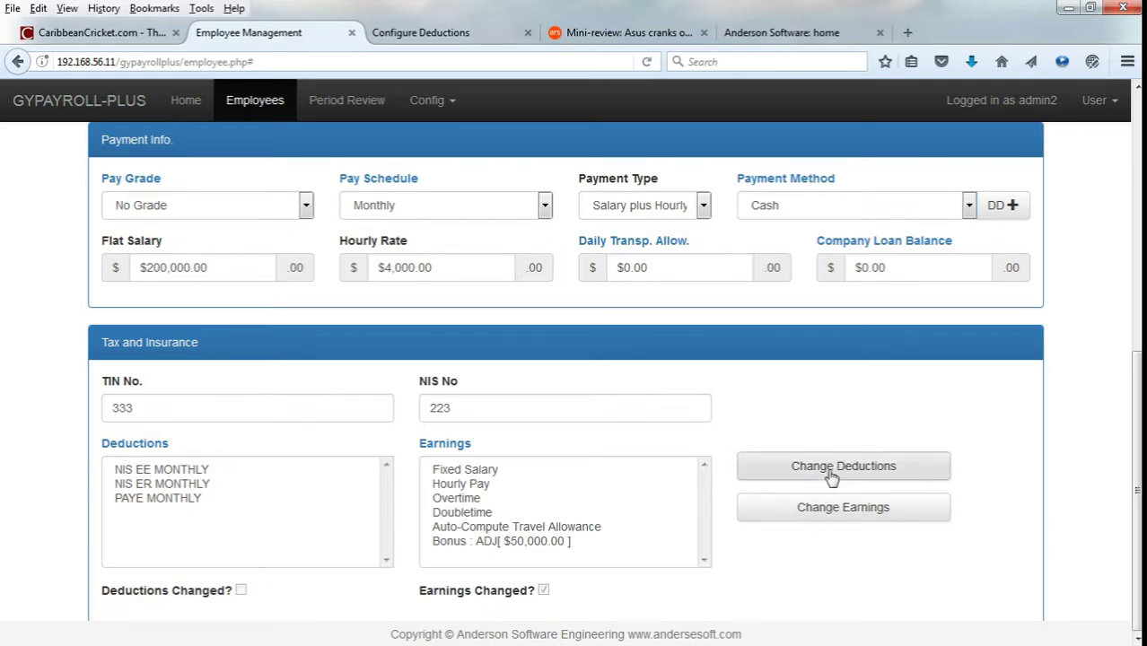
Remove the $50,000 Bonus from the employee's earnings.
click(865, 520)
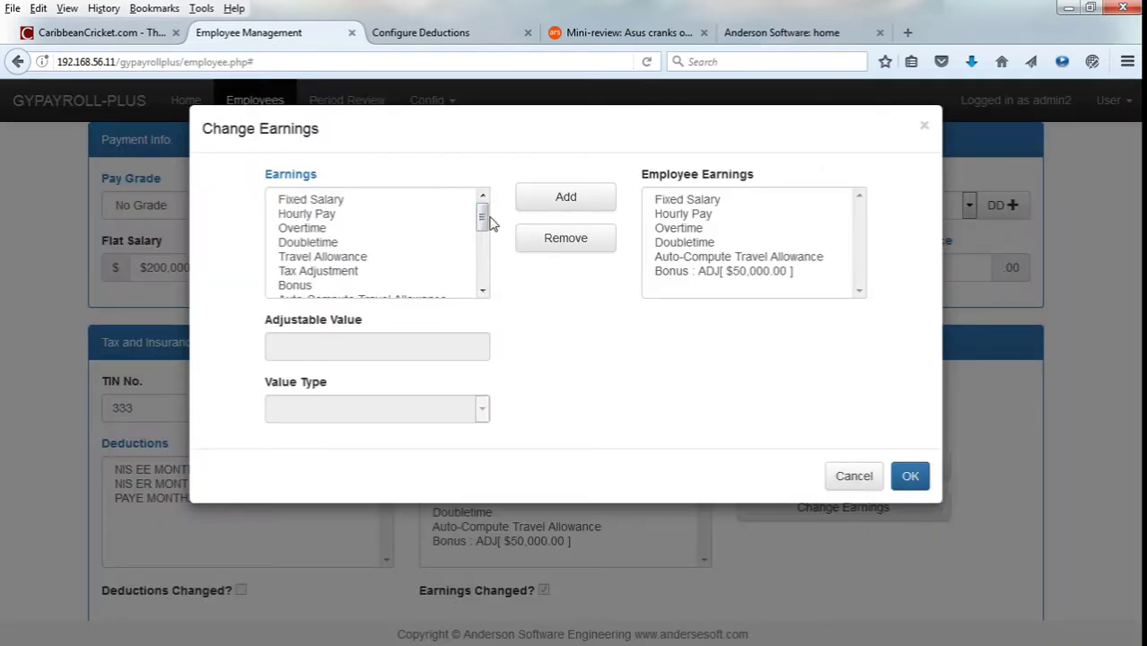
drag(483, 217, 483, 269)
click(404, 264)
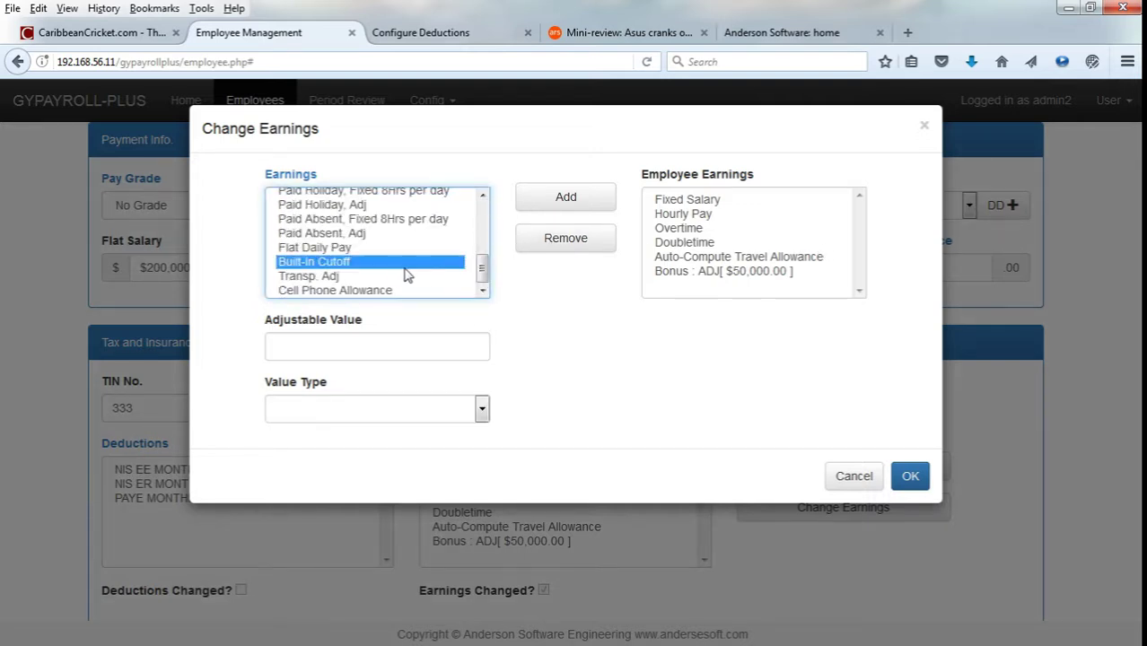
click(738, 257)
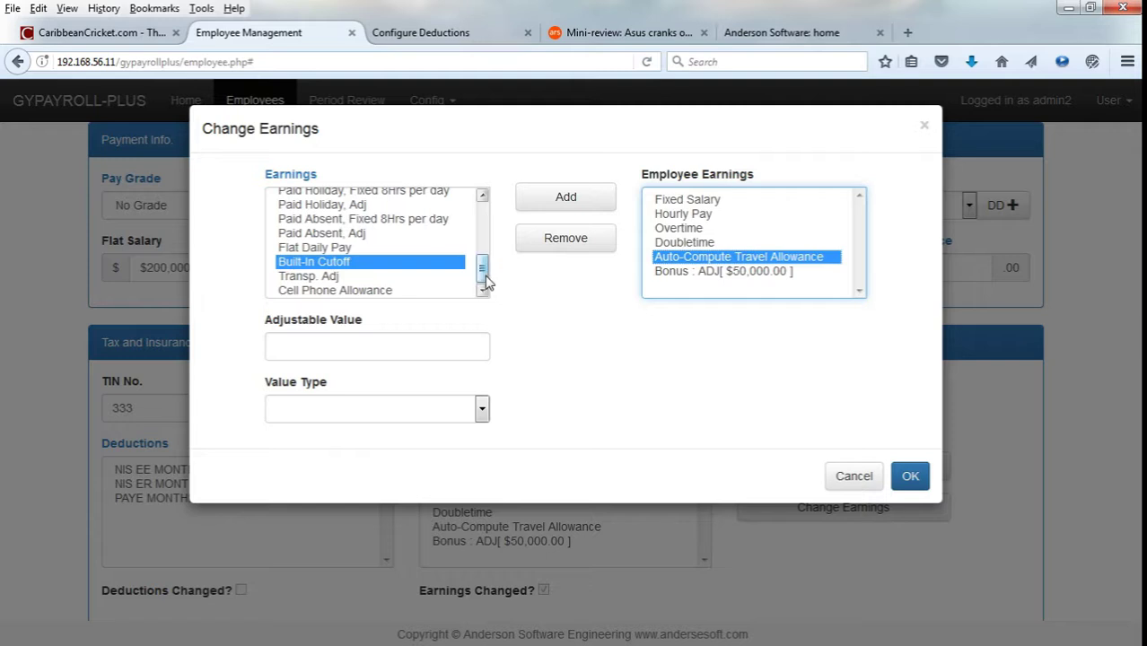
drag(486, 281, 490, 210)
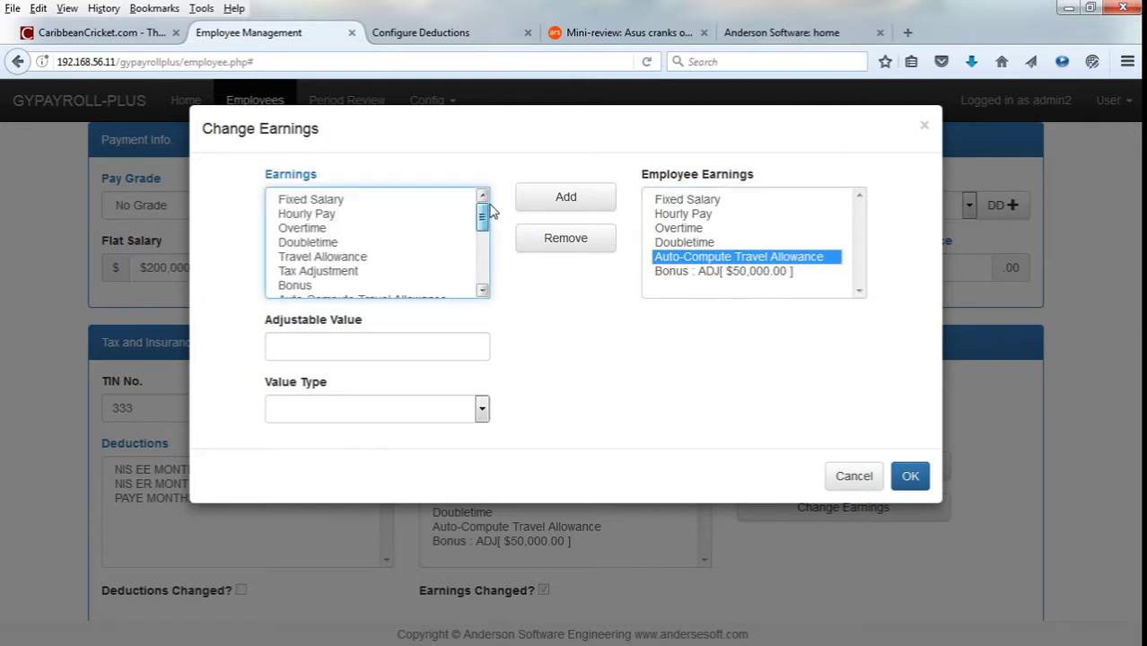
click(687, 274)
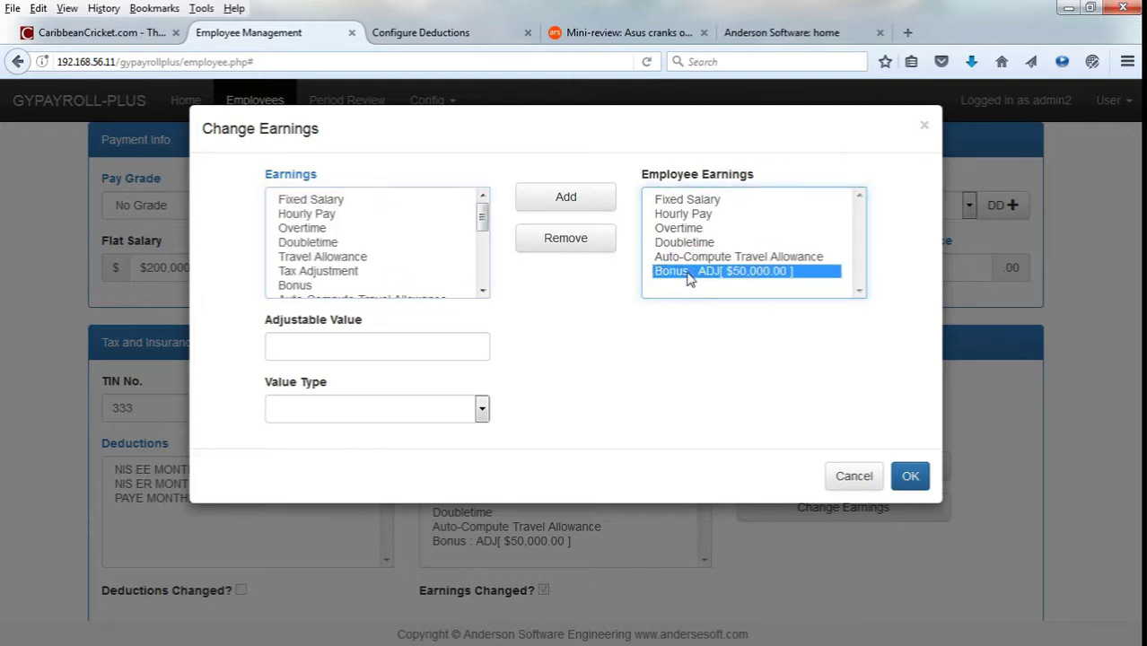
click(565, 242)
Add a $5,000 Flat Amount Cell Phone Allowance and confirm the earnings changes.
drag(482, 218, 500, 286)
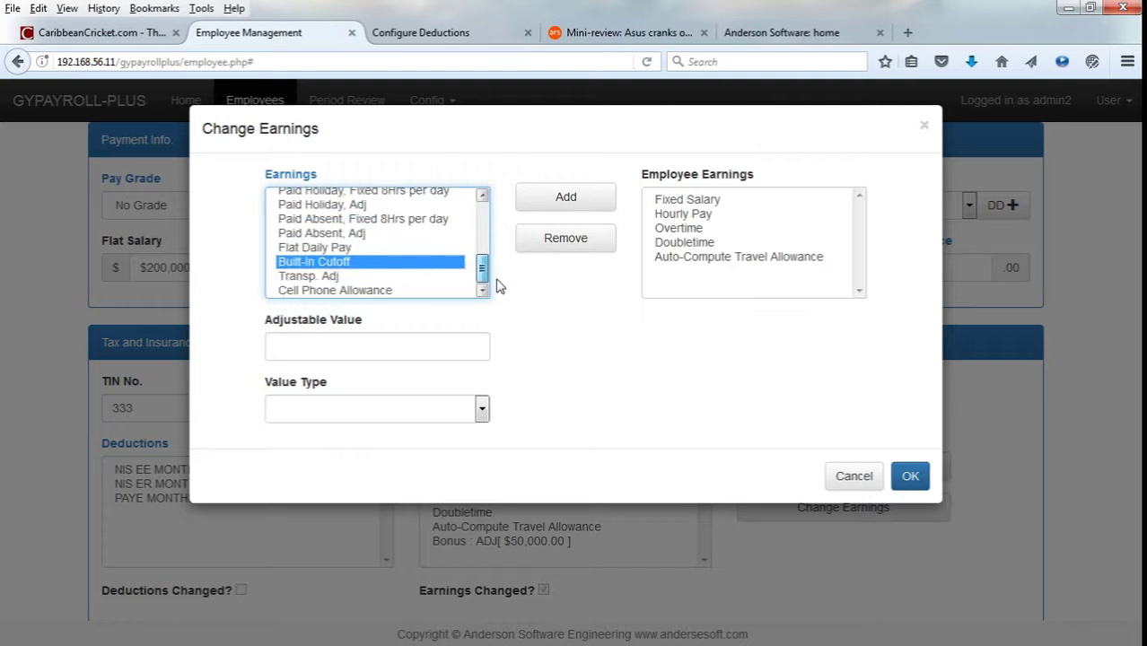
click(418, 290)
click(406, 350)
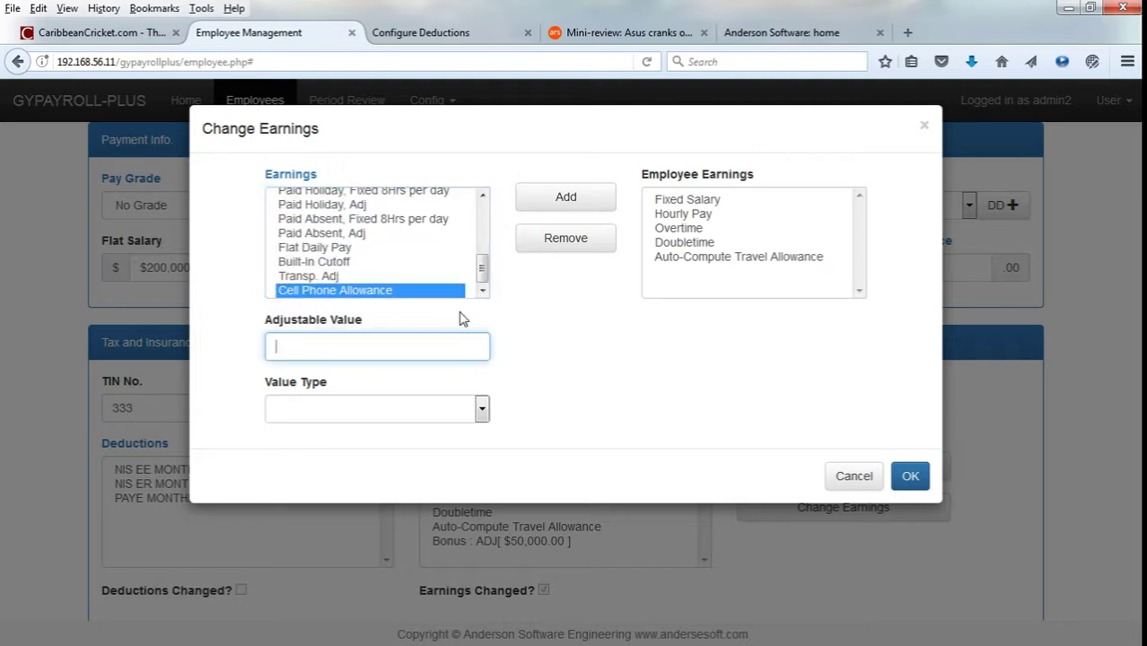
key(Tab)
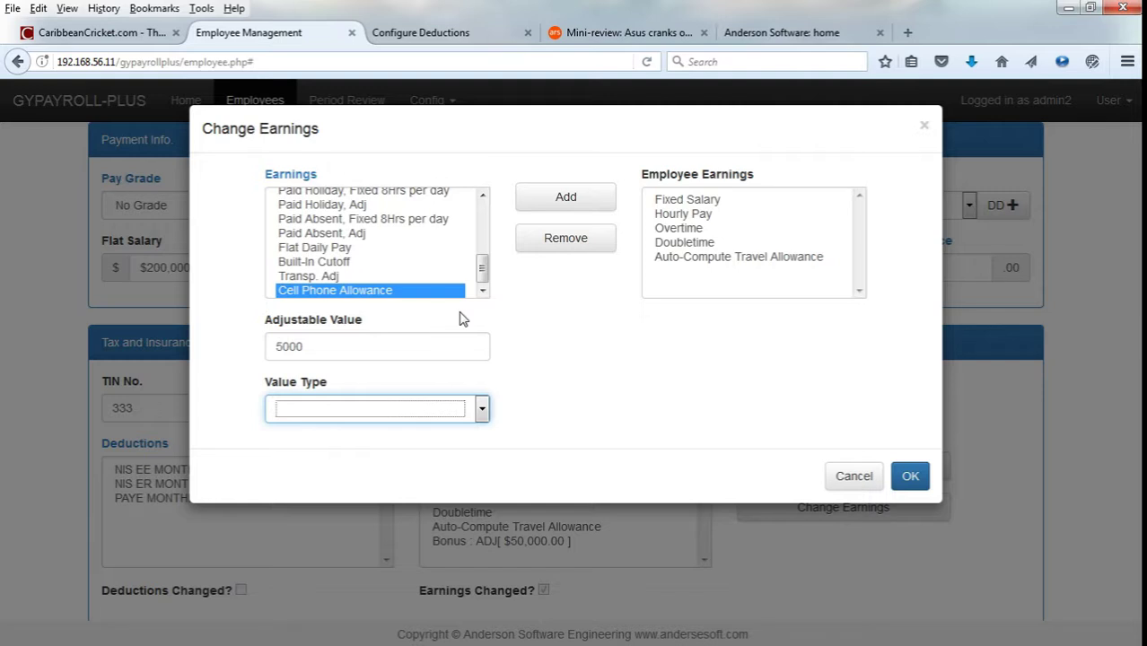
click(439, 412)
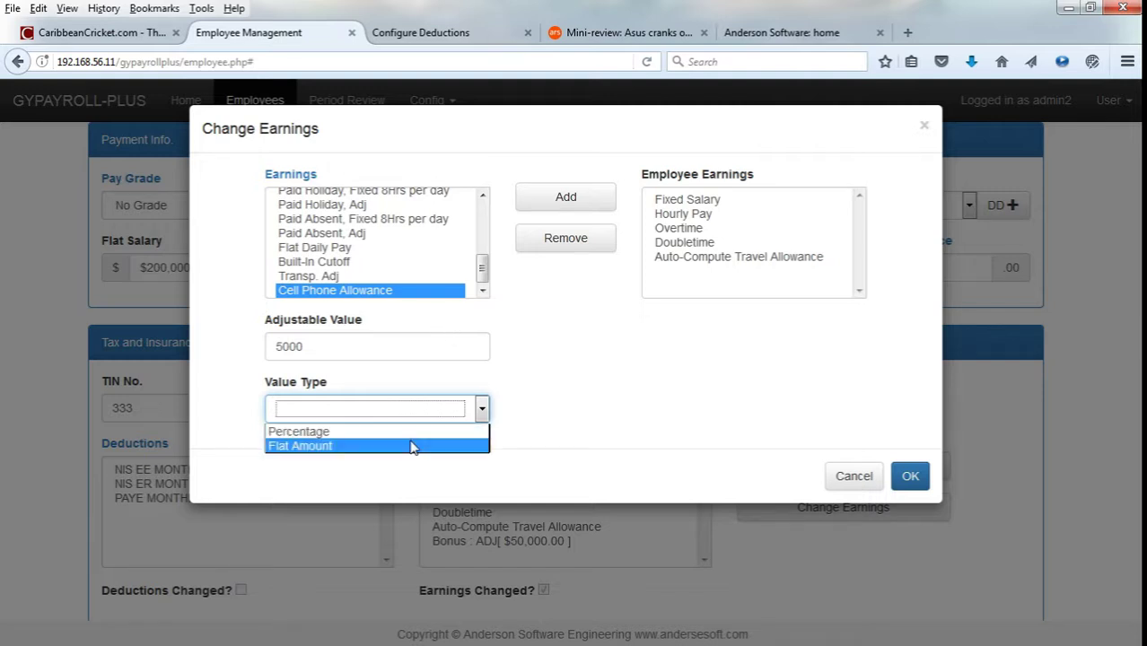
click(409, 445)
click(593, 204)
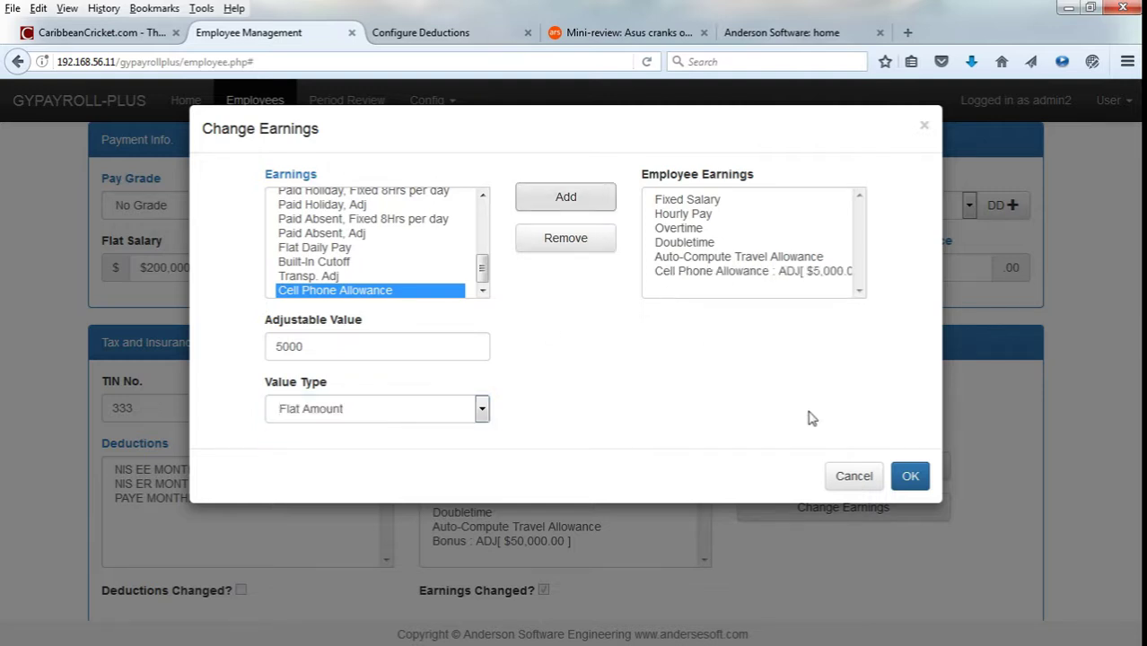
click(910, 478)
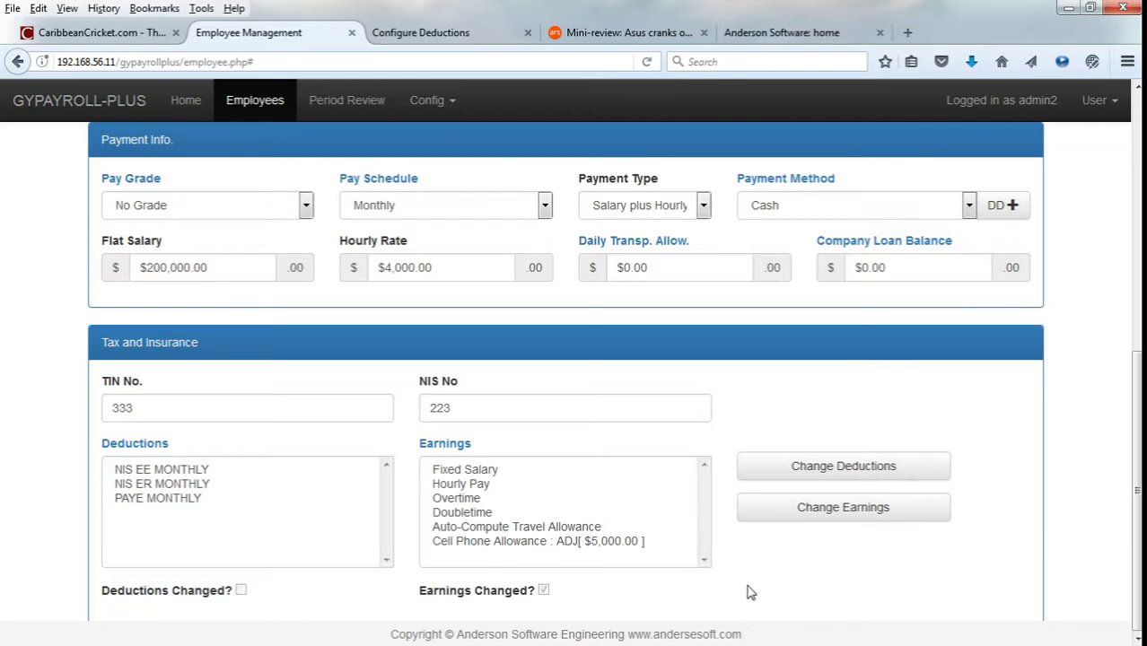
Save the employee record via Actions and dismiss the saved notice.
scroll(750, 590, up, 5)
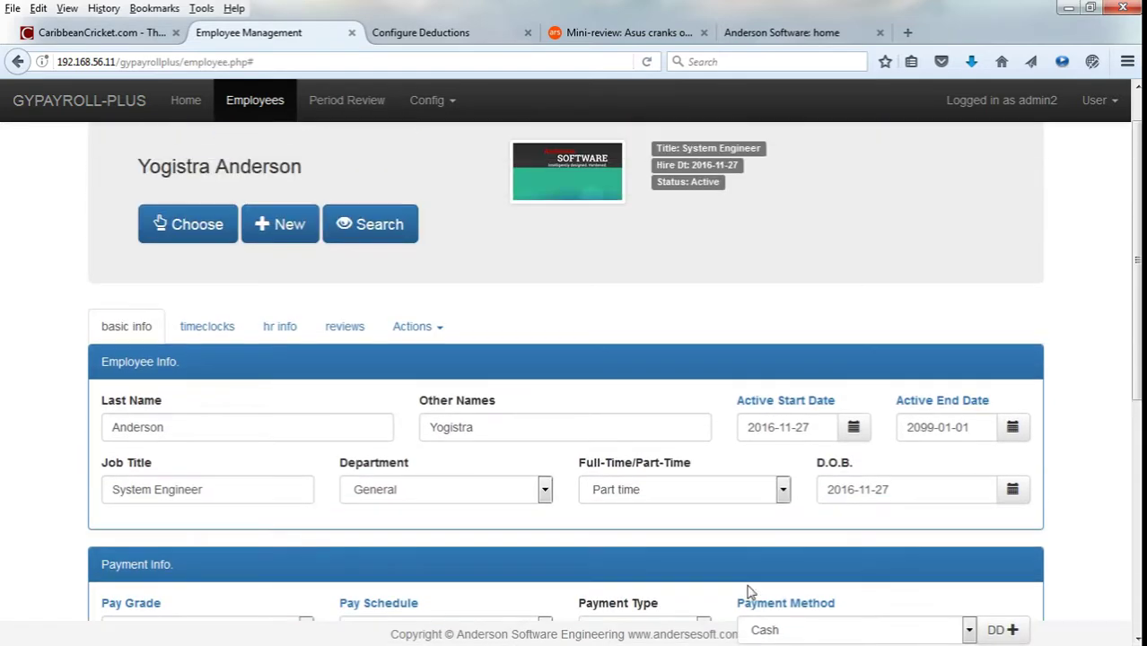
click(415, 319)
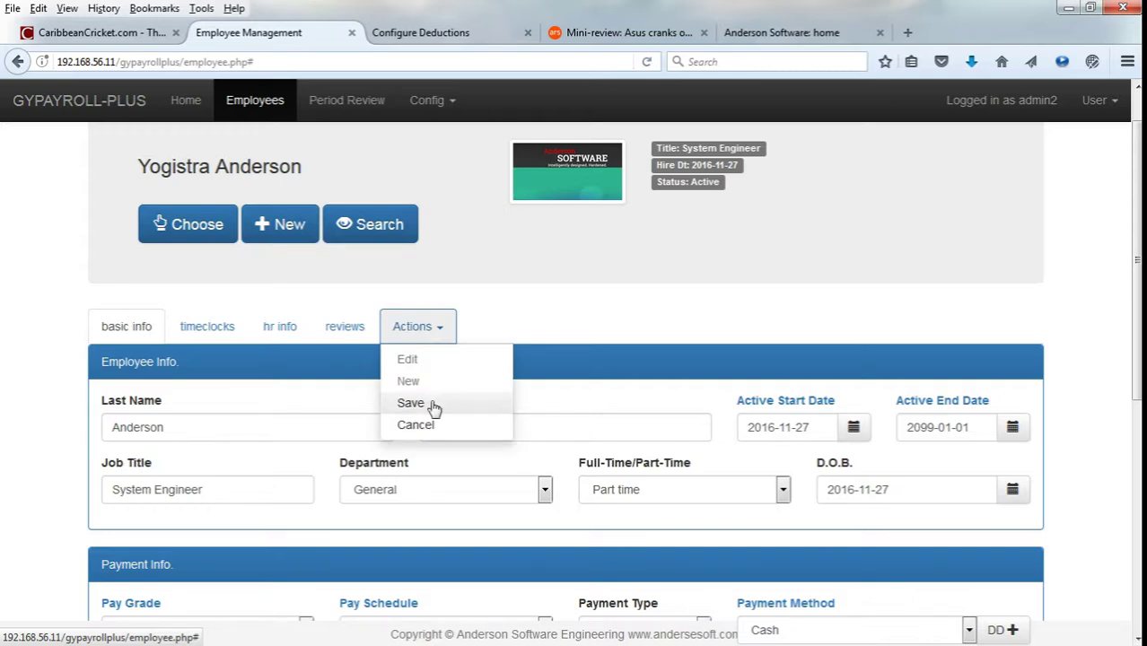
click(432, 404)
click(782, 219)
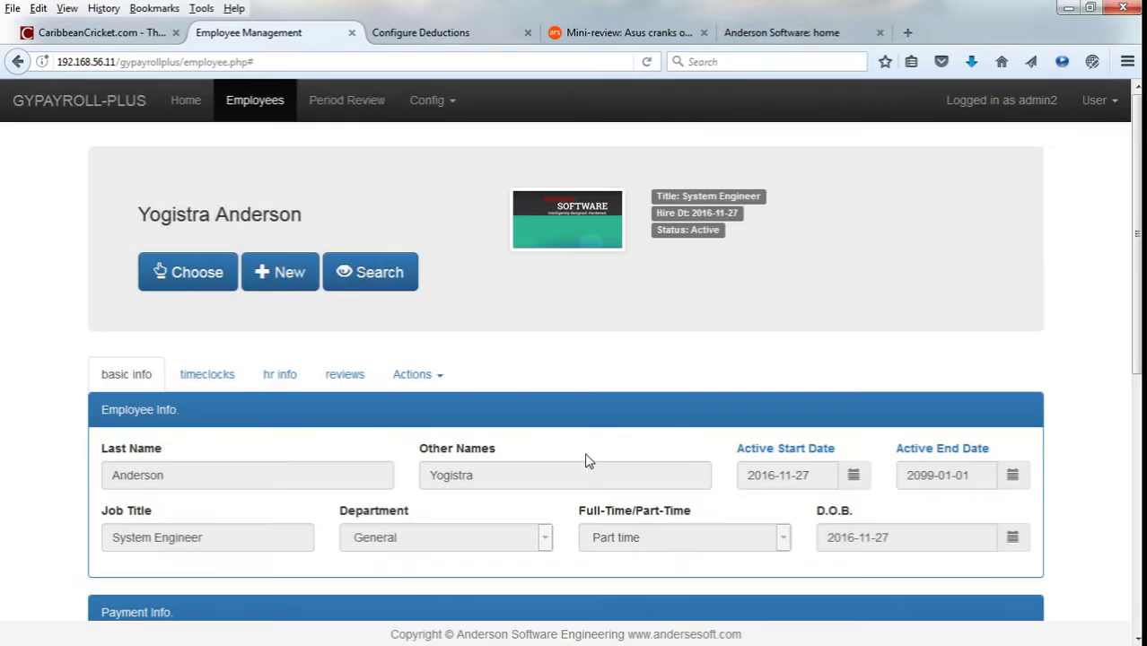
scroll(585, 461, down, 2)
Inspect the UC160 mapping to timeclock ID 2003, then view the employee's HR information.
click(220, 227)
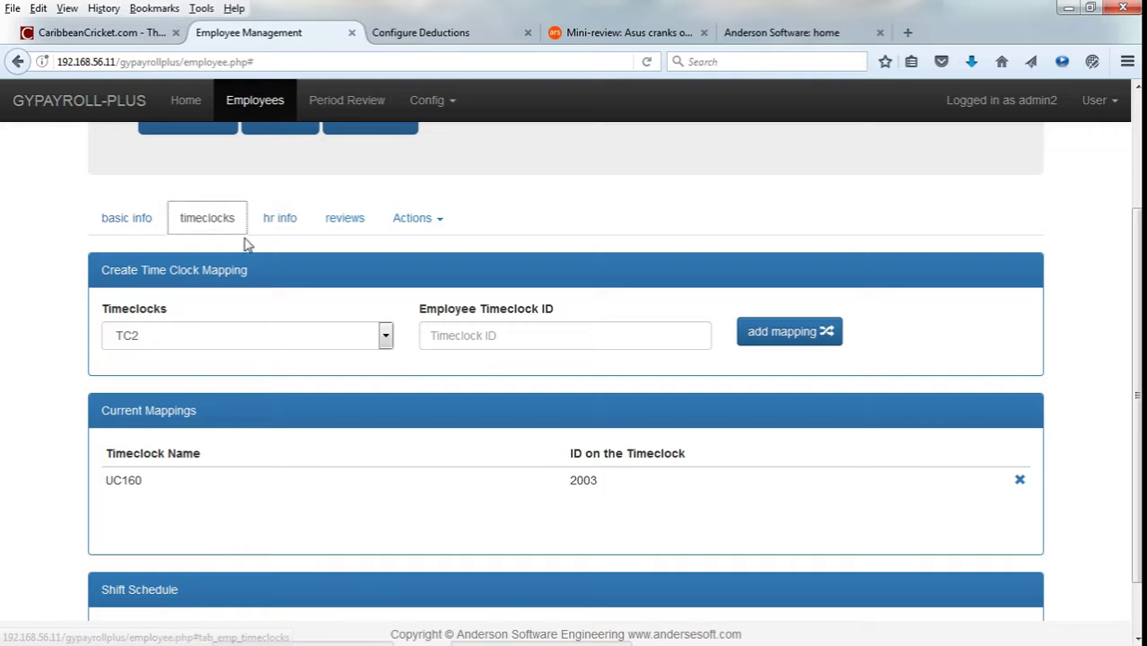
scroll(286, 235, down, 1)
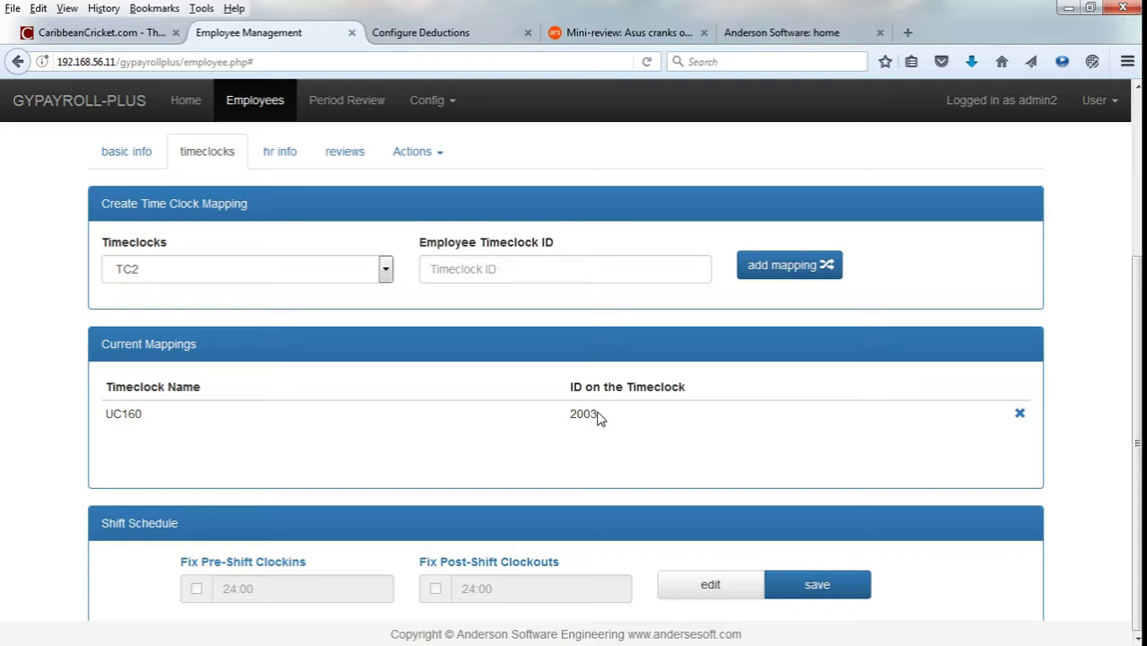
double_click(594, 413)
click(618, 426)
double_click(588, 417)
click(555, 429)
click(278, 151)
Open the employee's performance reviews list.
scroll(431, 252, up, 3)
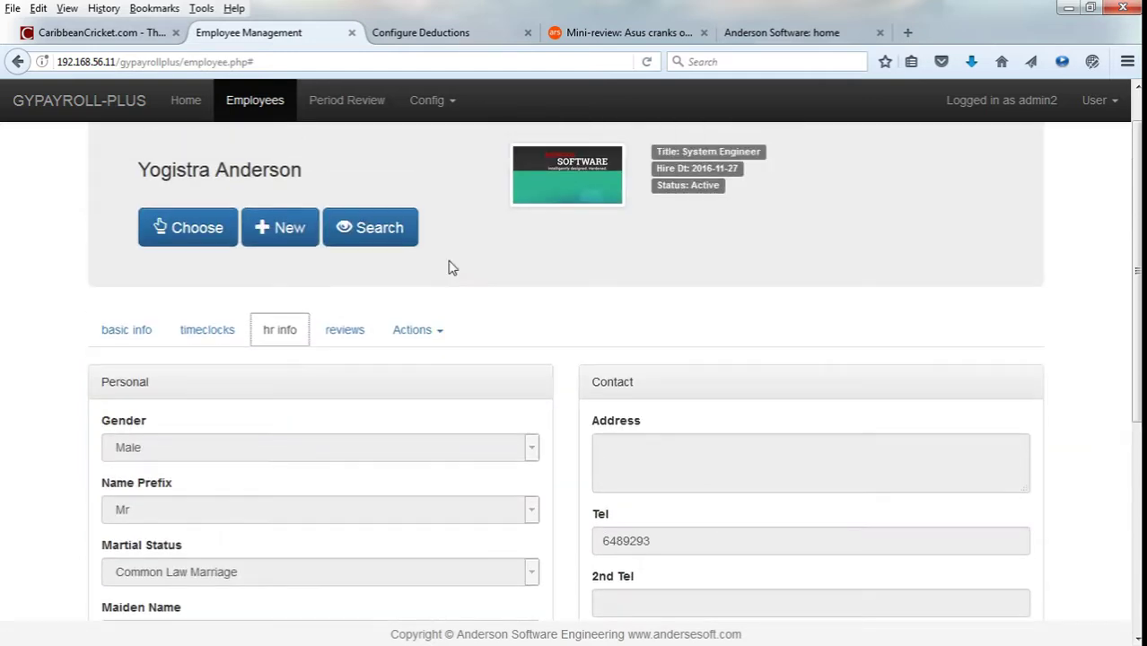
scroll(452, 267, down, 4)
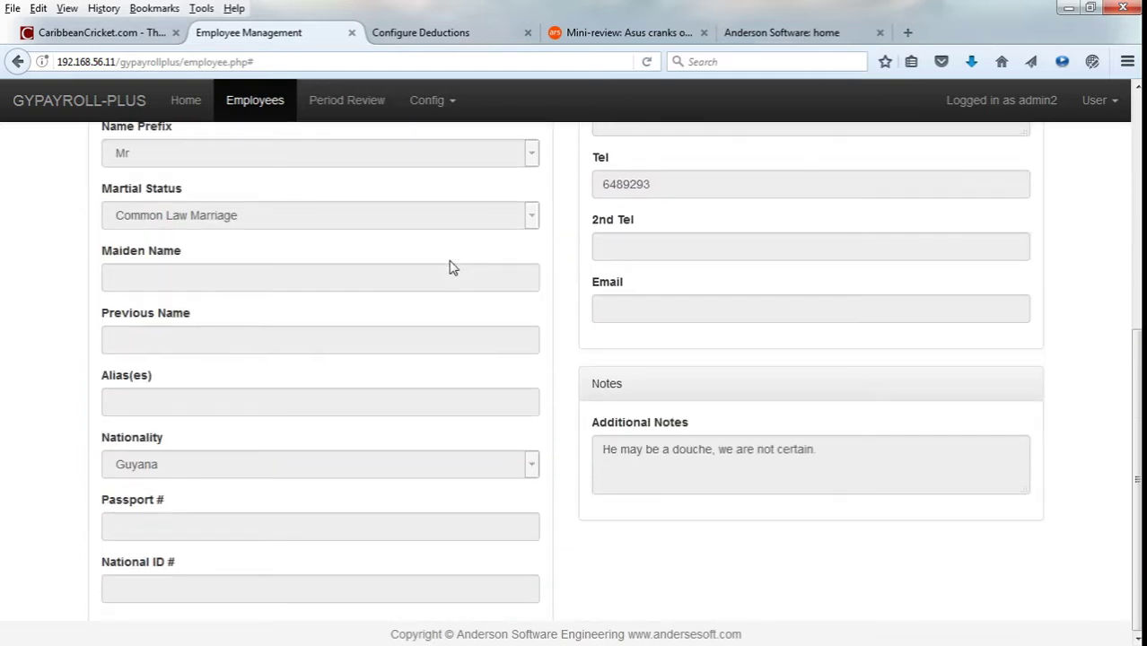
scroll(452, 267, up, 3)
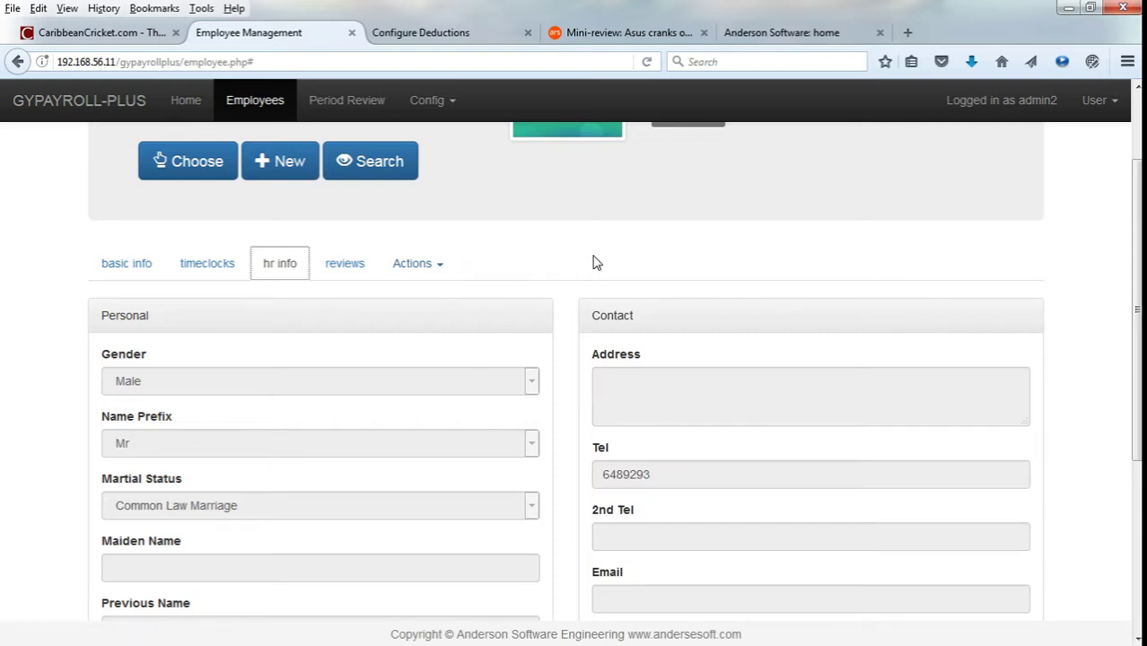
click(348, 269)
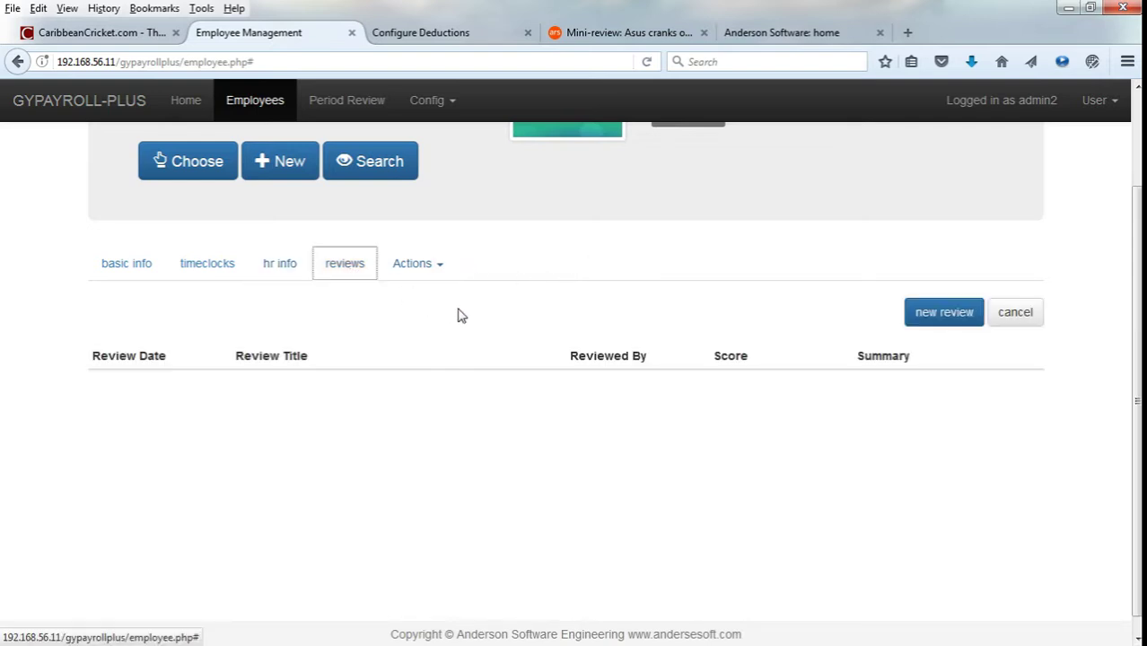
scroll(484, 315, up, 1)
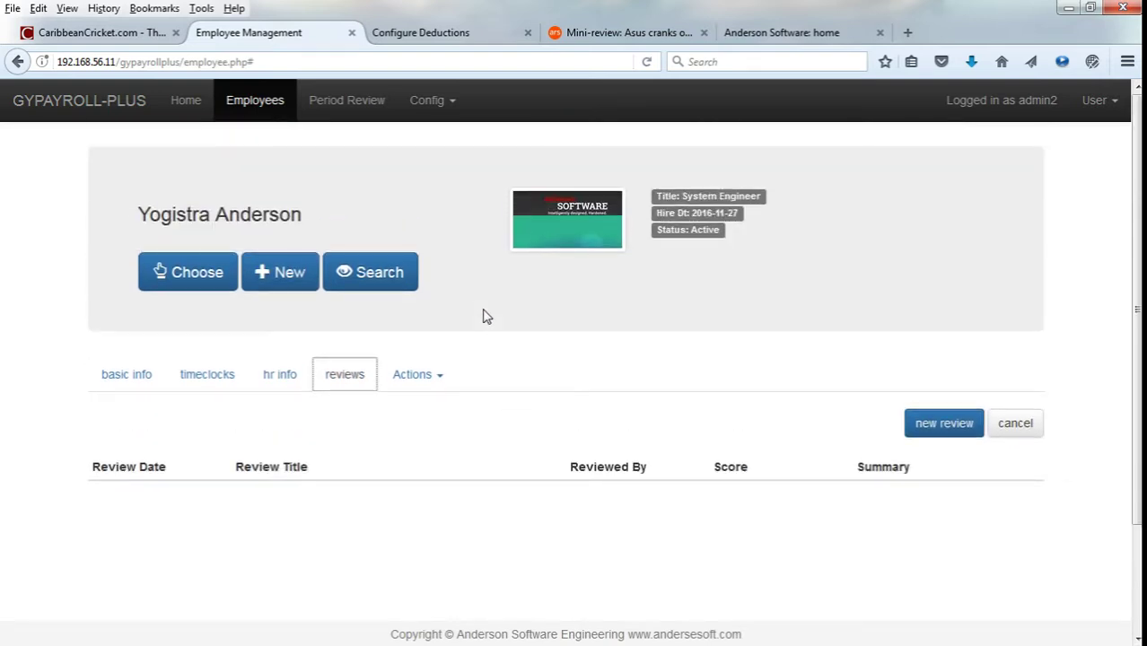
Start a new performance review, scroll through its rating criteria, then return to basic info.
click(960, 435)
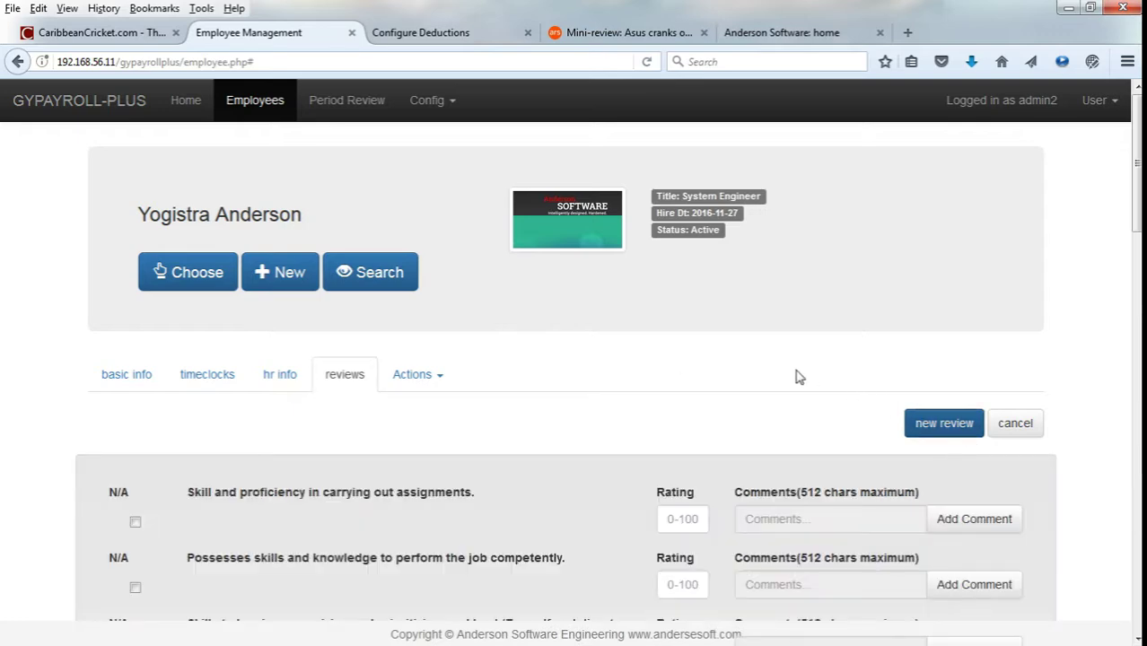
scroll(797, 372, down, 2)
scroll(797, 370, down, 6)
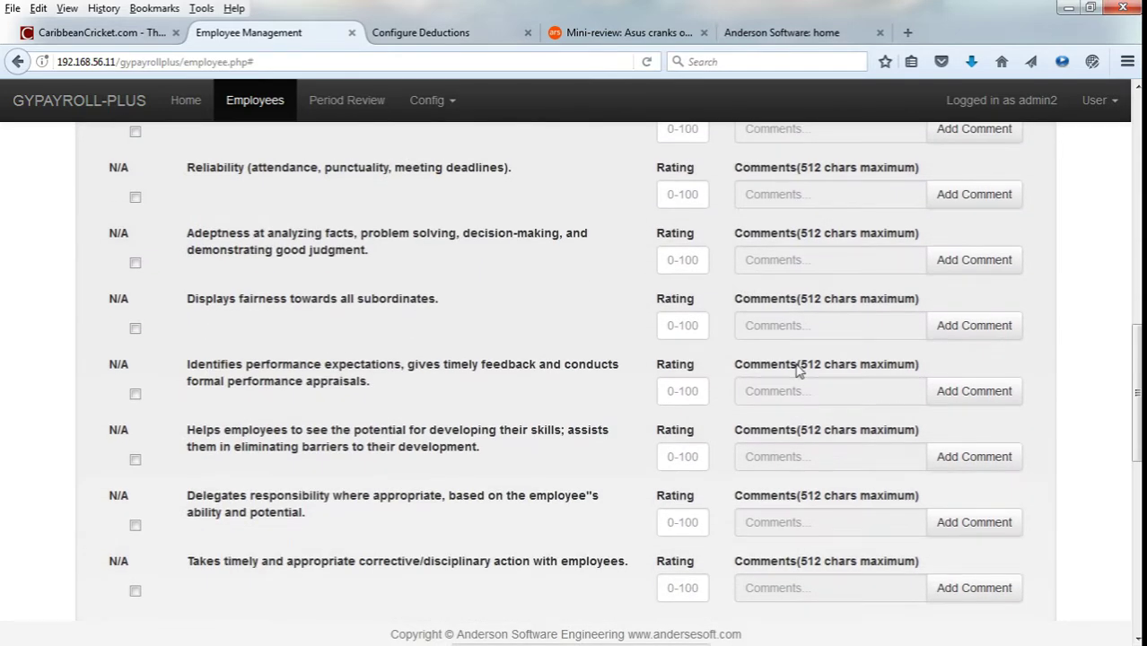
scroll(798, 366, down, 2)
scroll(800, 366, down, 3)
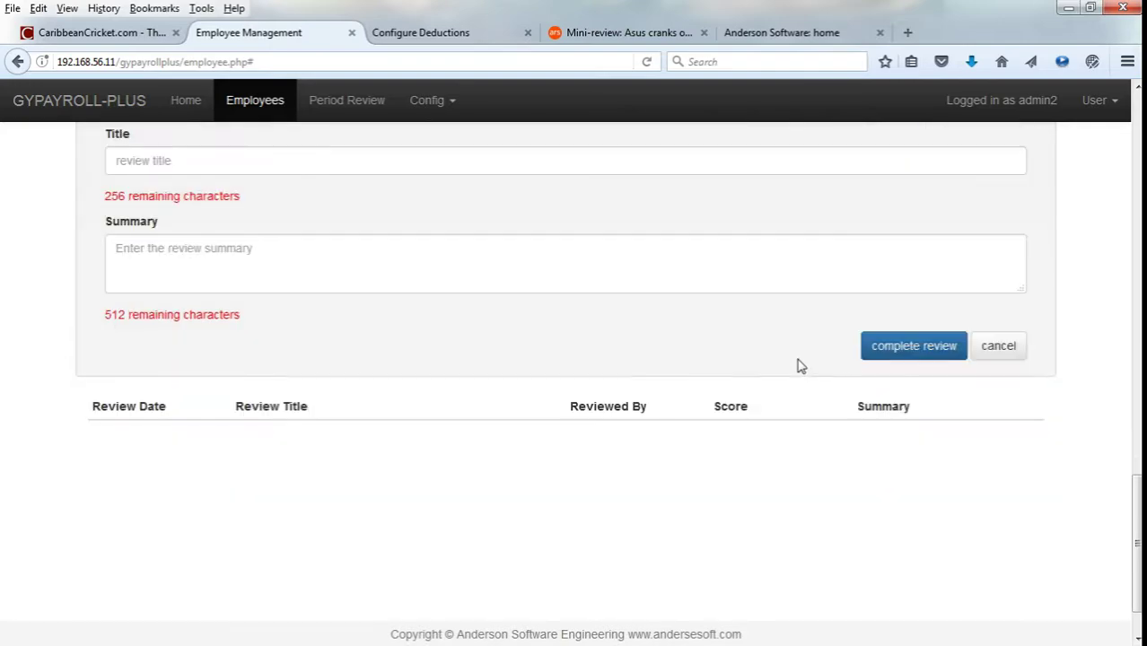
scroll(801, 367, up, 12)
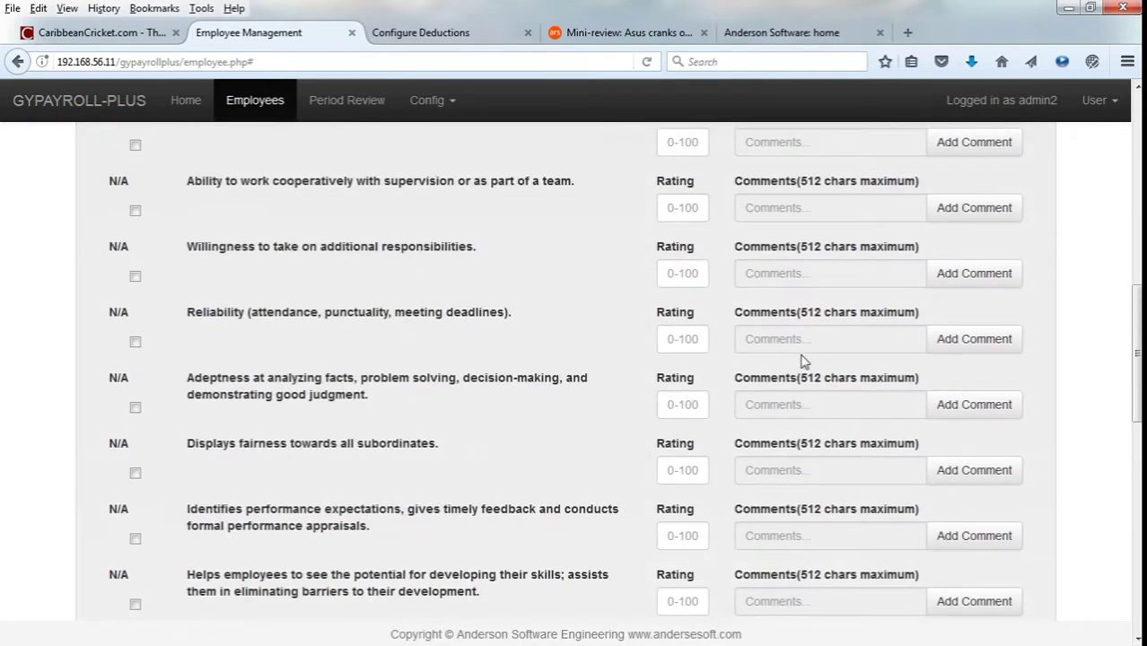
scroll(803, 352, up, 3)
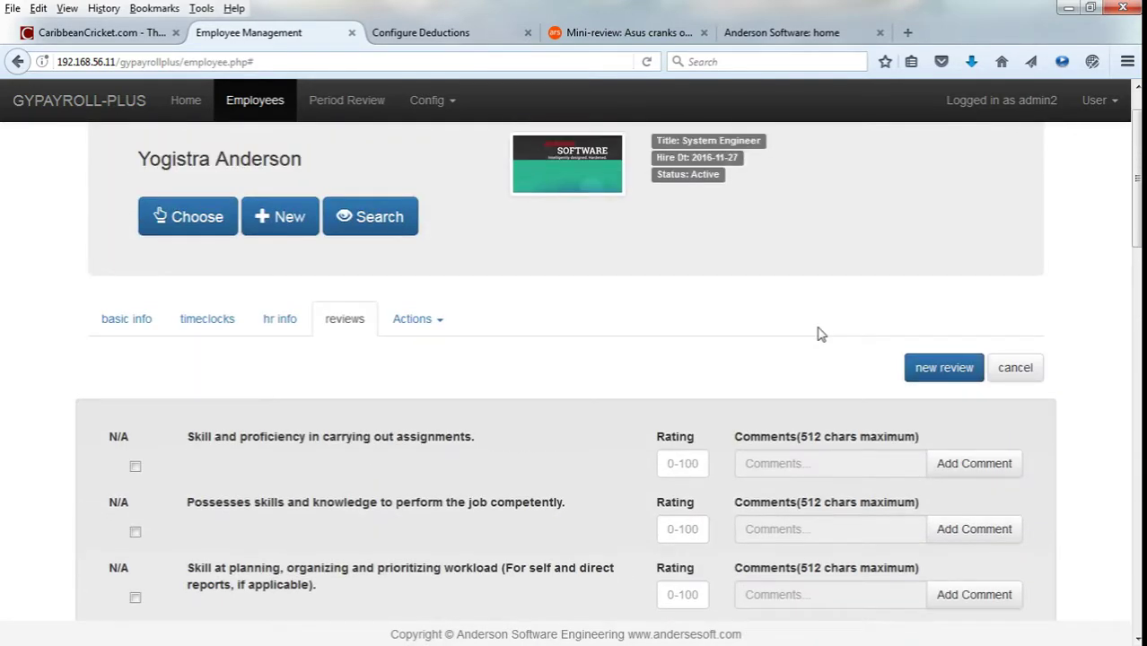
click(124, 322)
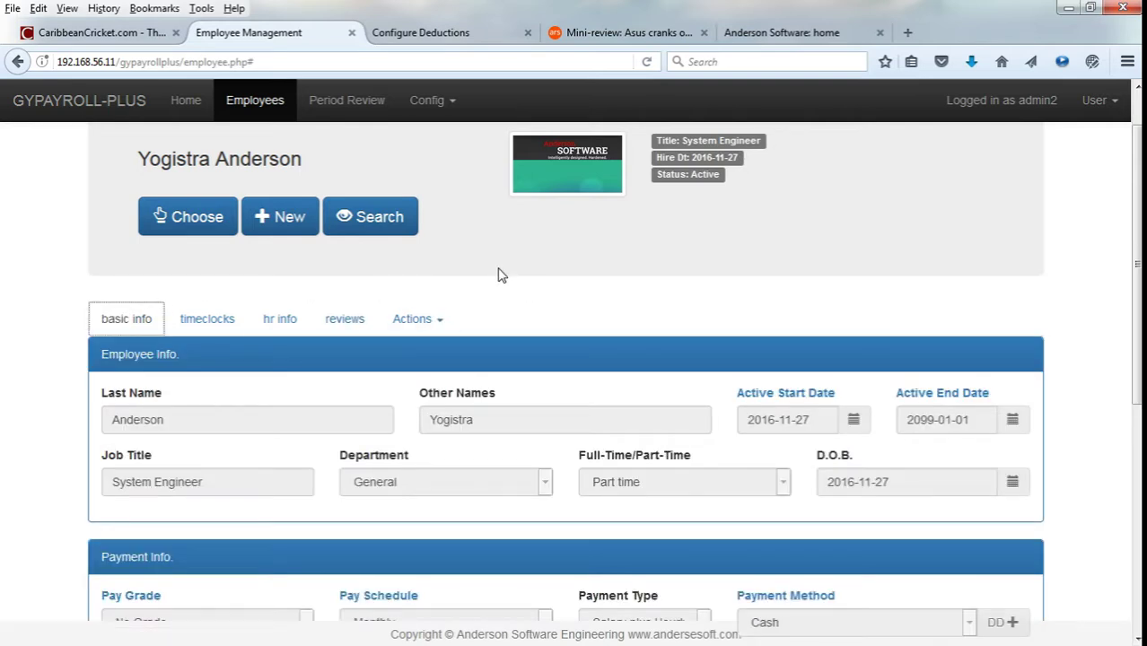
Look at the two weekly pay periods in Review Time-Data, then return to the Home dashboard.
click(319, 104)
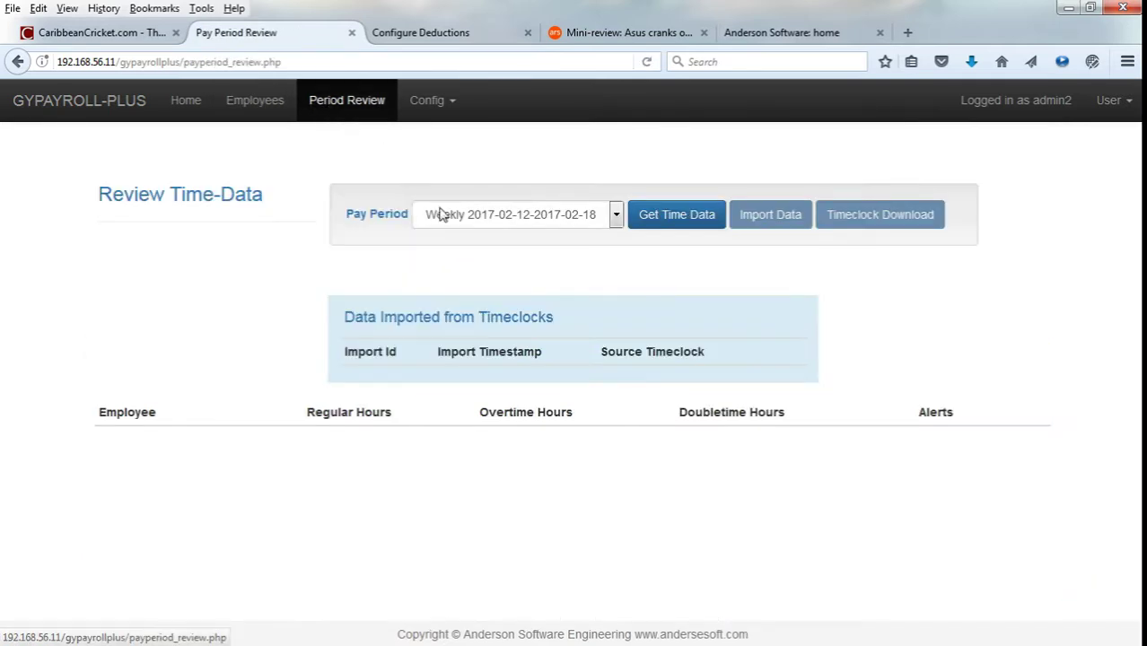
click(447, 219)
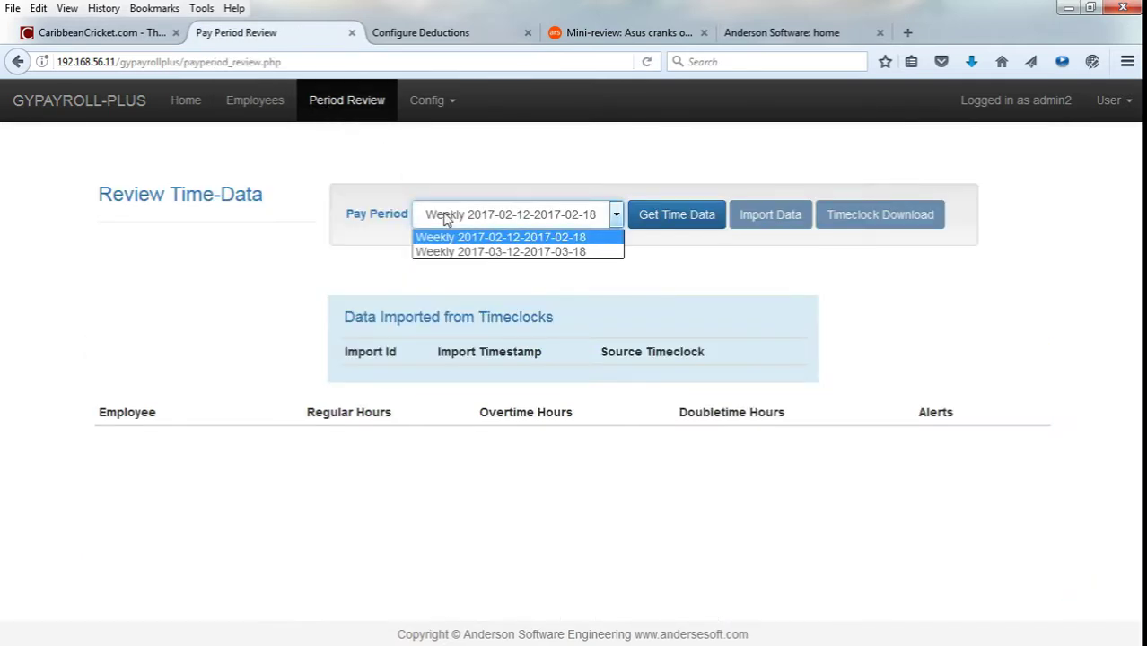
click(455, 277)
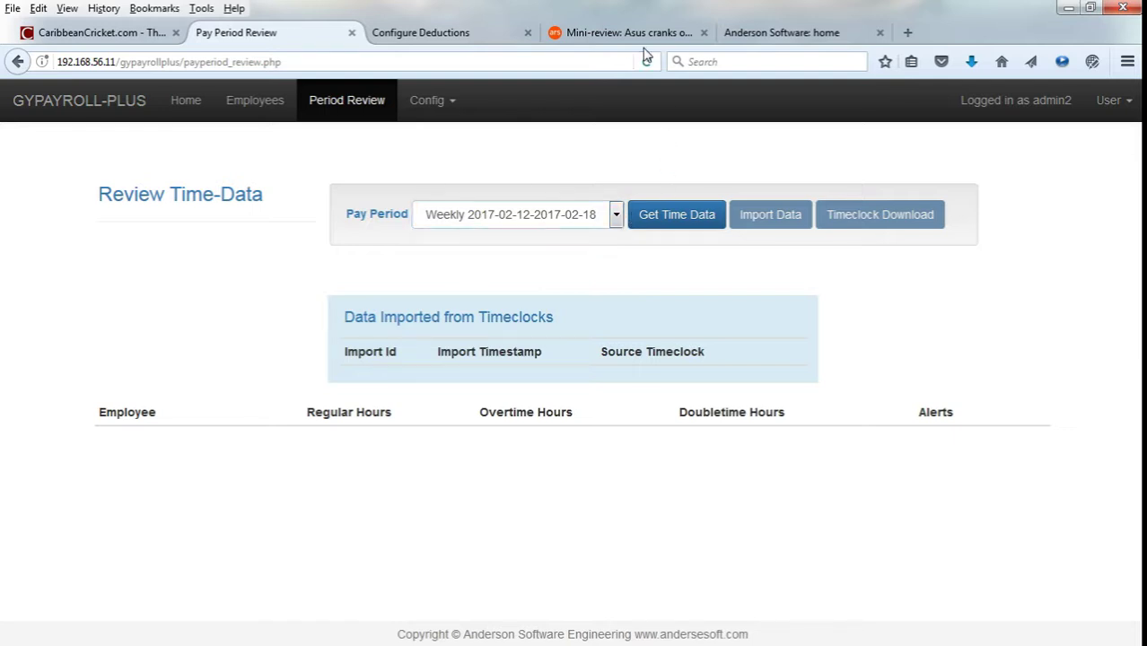
click(205, 108)
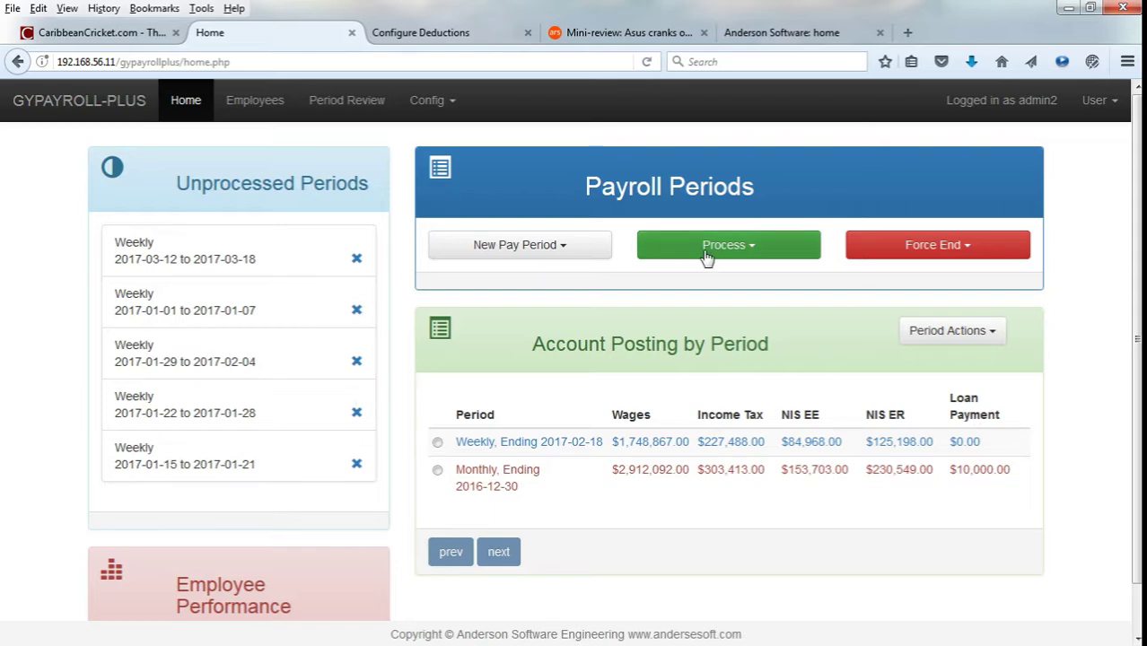
Manually create a Monthly pay period from 2017-03-01 to 2017-03-31.
click(572, 253)
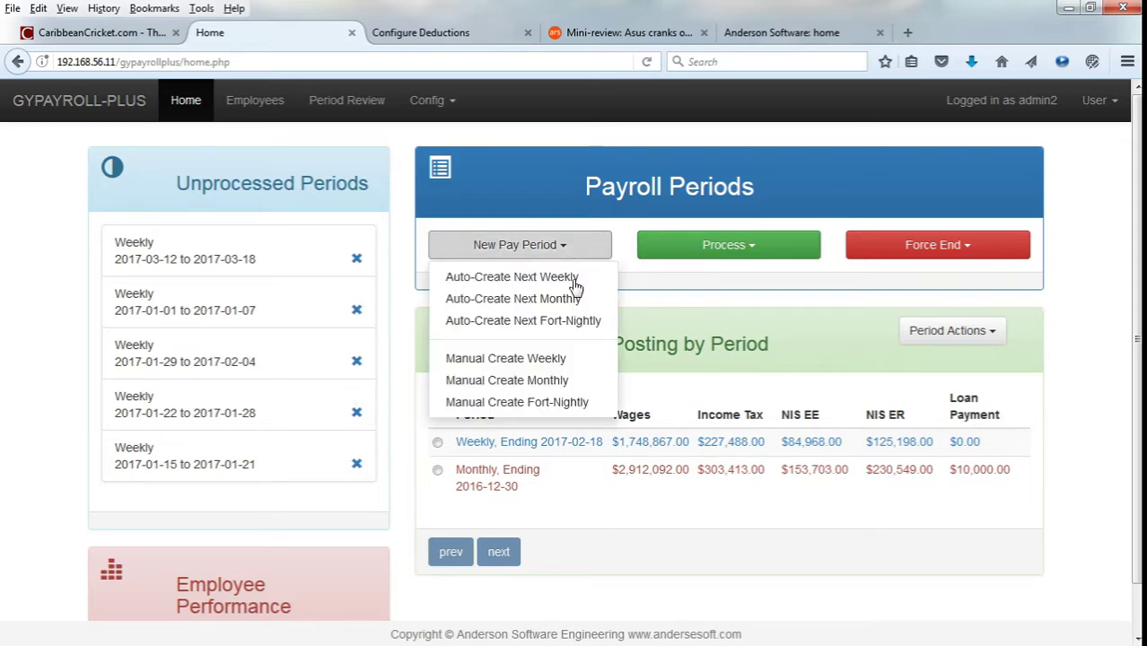
click(586, 382)
click(513, 181)
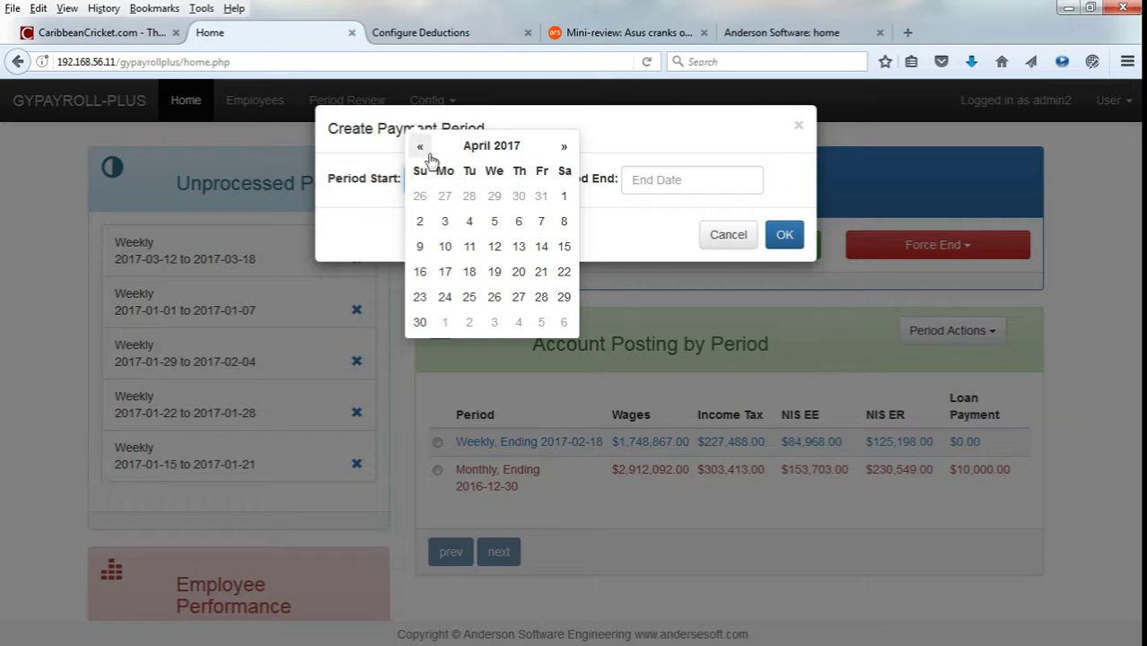
click(419, 146)
click(494, 196)
click(658, 187)
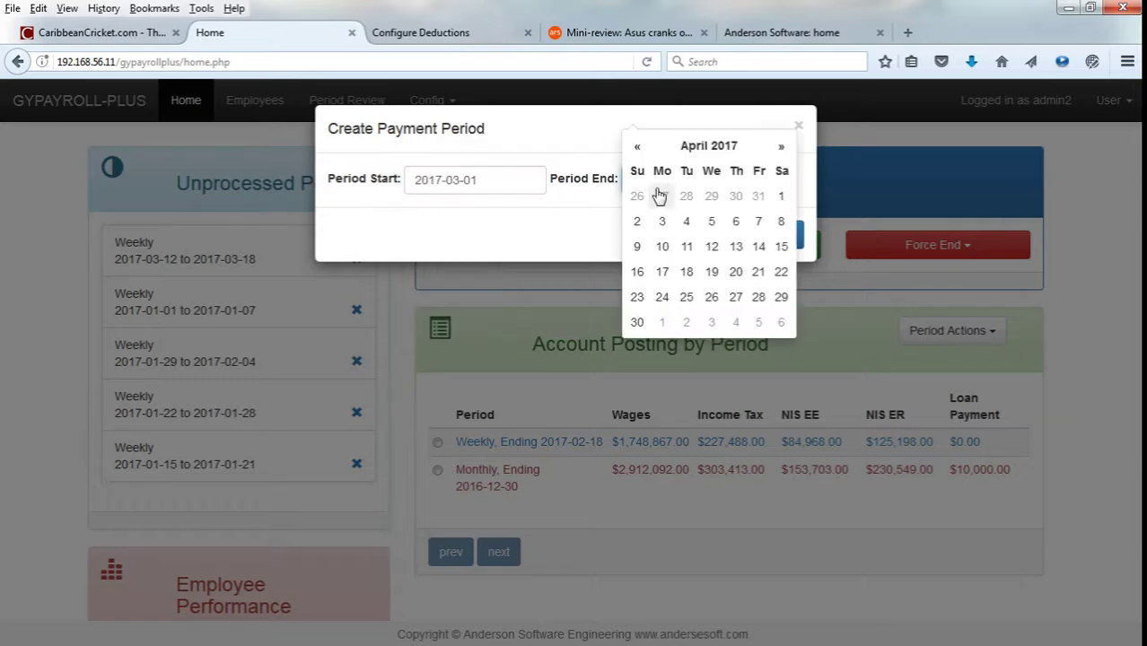
click(638, 146)
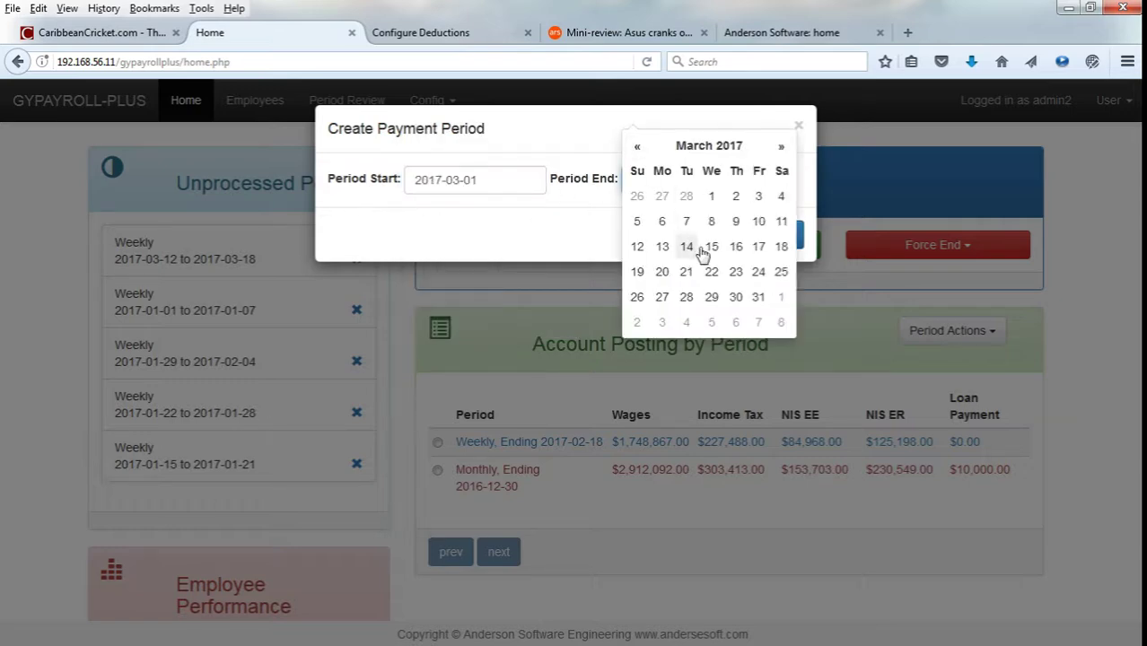
click(756, 299)
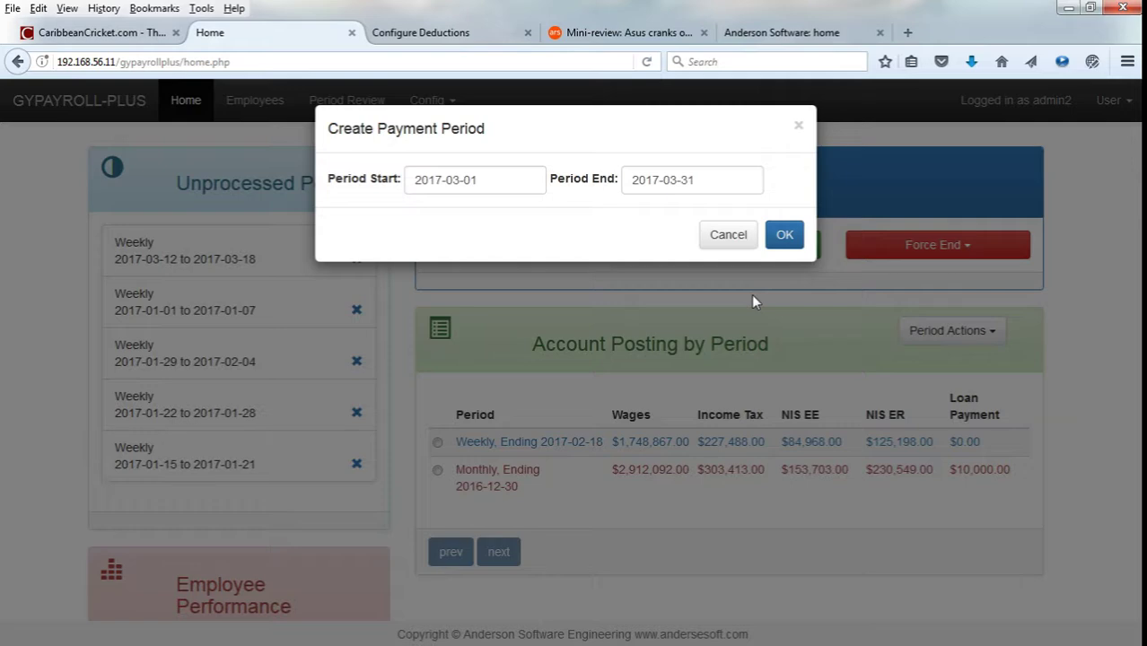
click(784, 236)
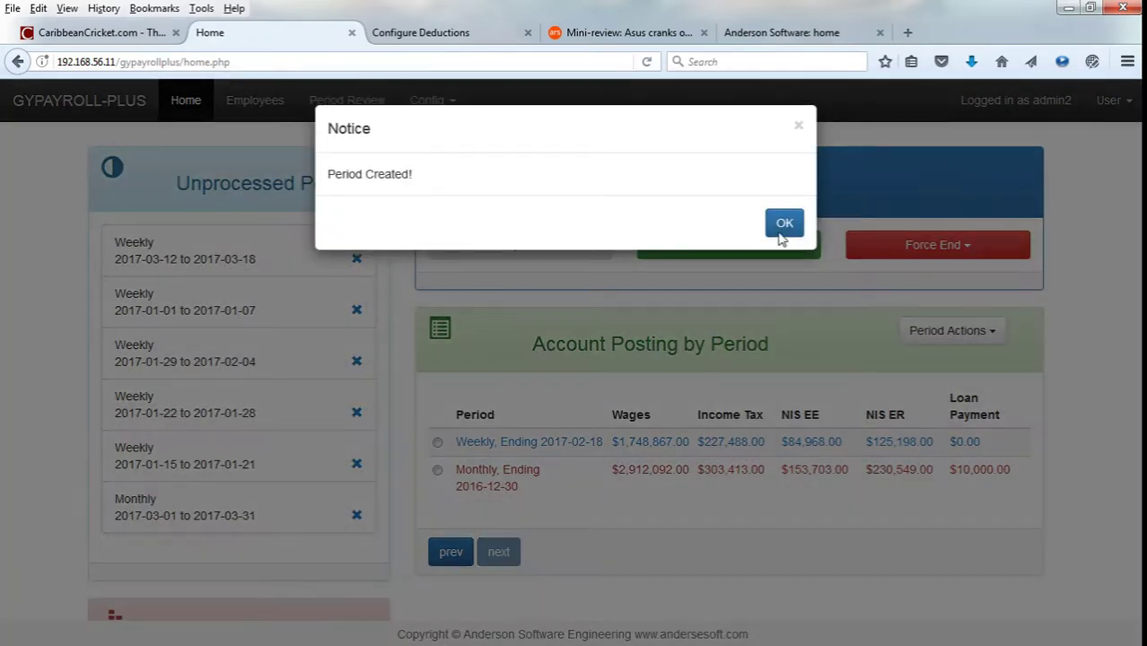
click(777, 229)
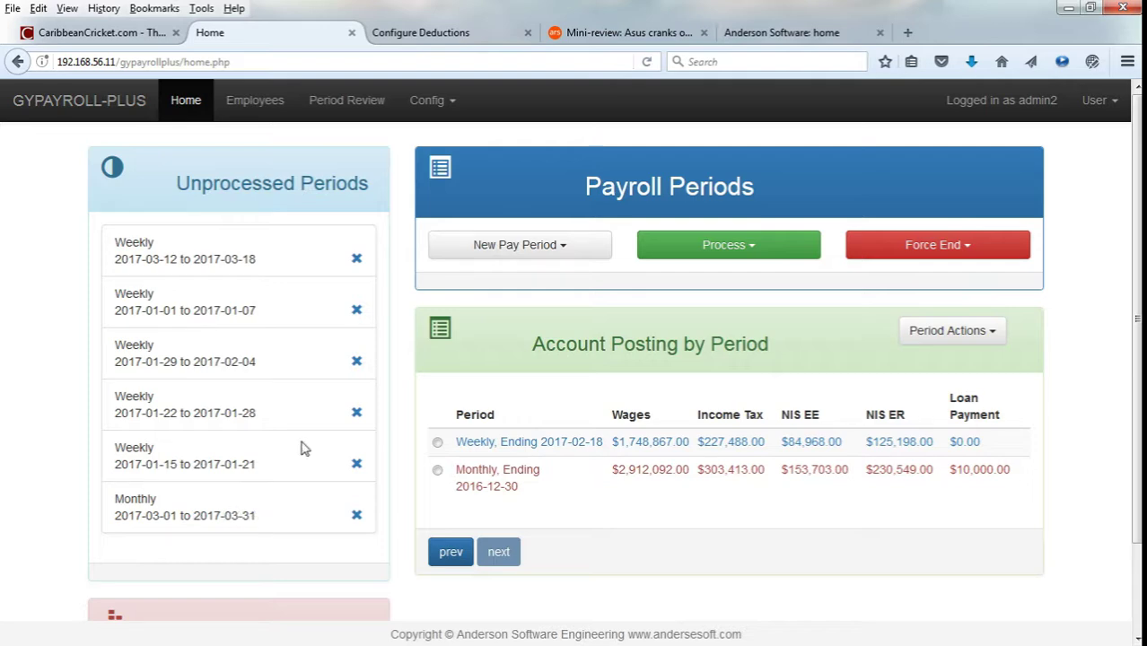
Get the time data for the Monthly 2017-03-01 to 2017-03-31 period and scroll the employee hours.
click(364, 112)
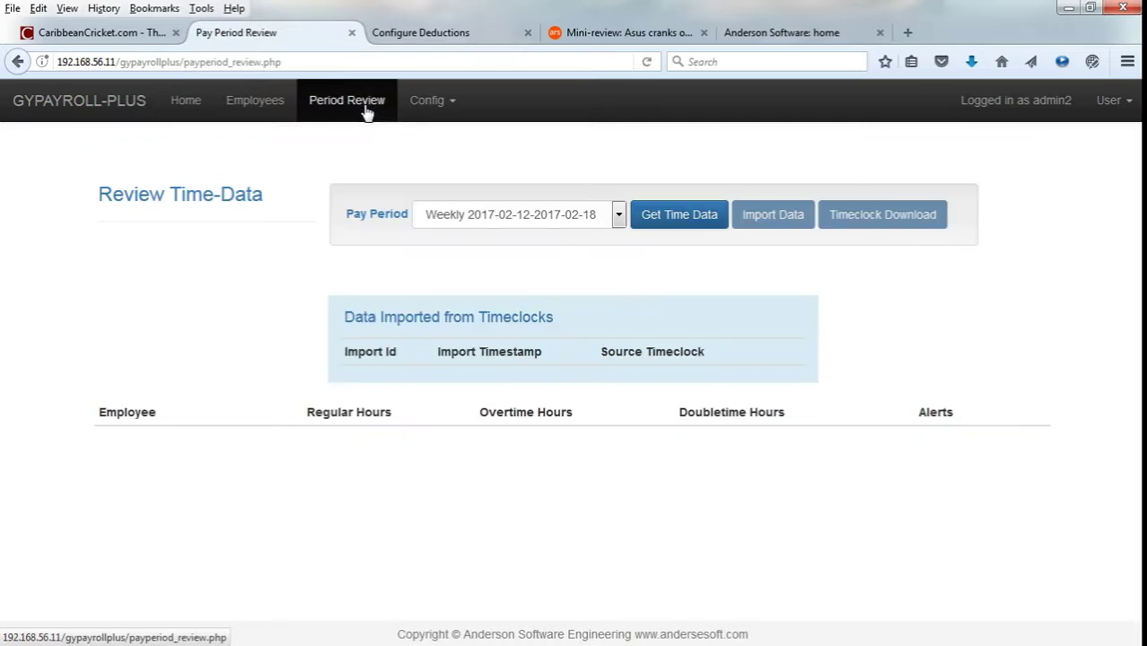
click(562, 218)
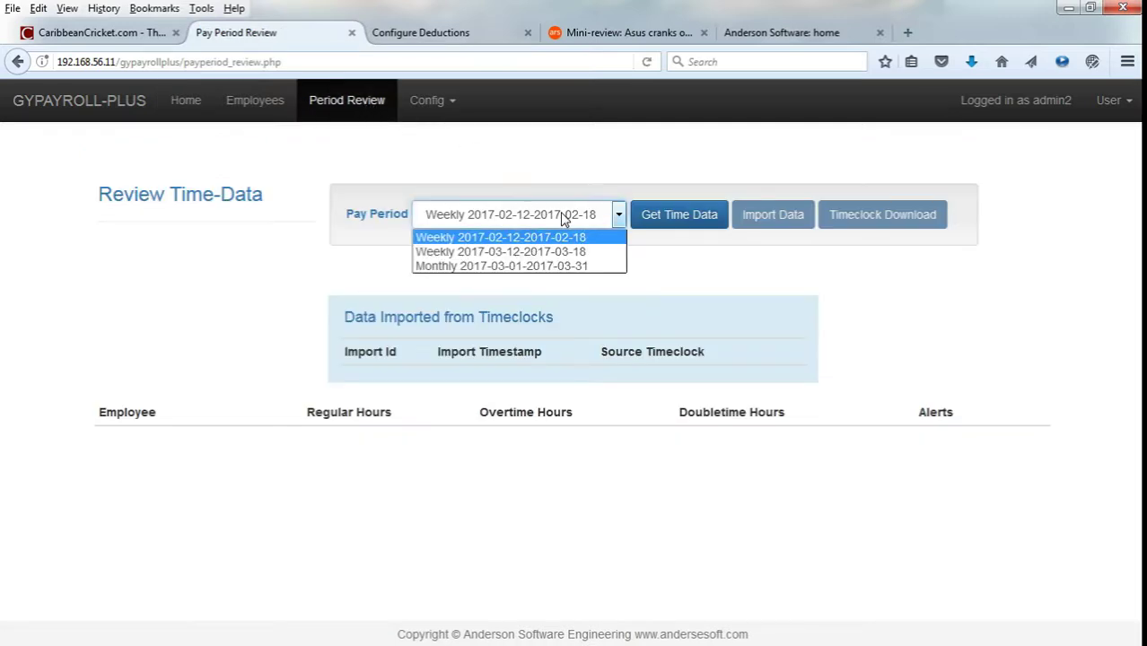
click(564, 264)
click(686, 236)
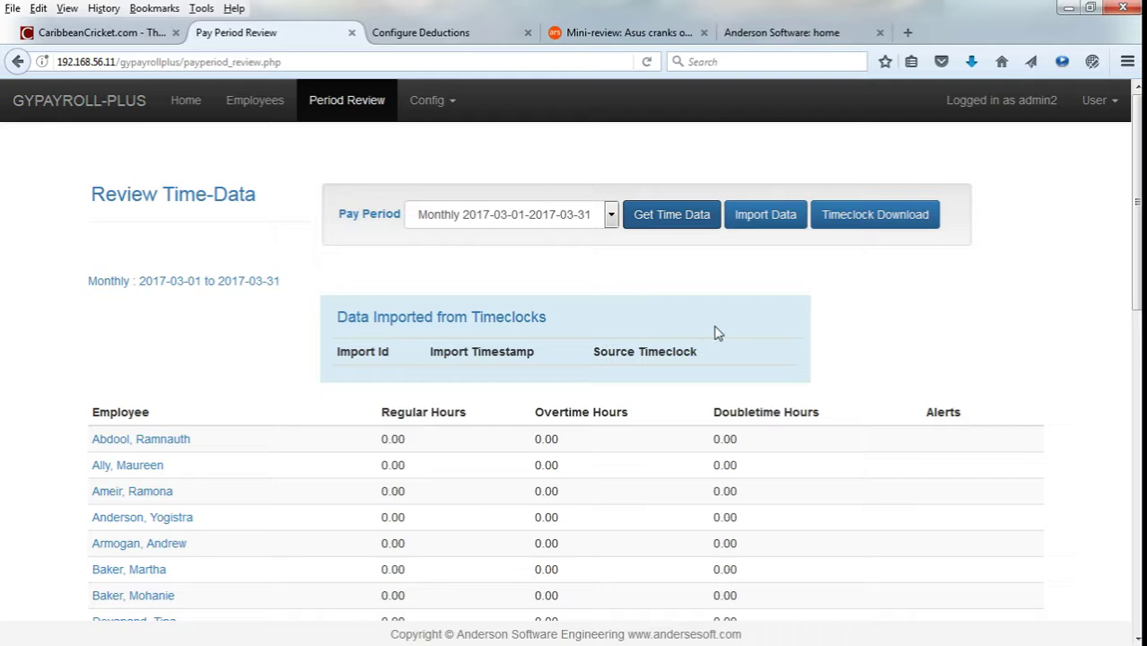
scroll(718, 333, down, 3)
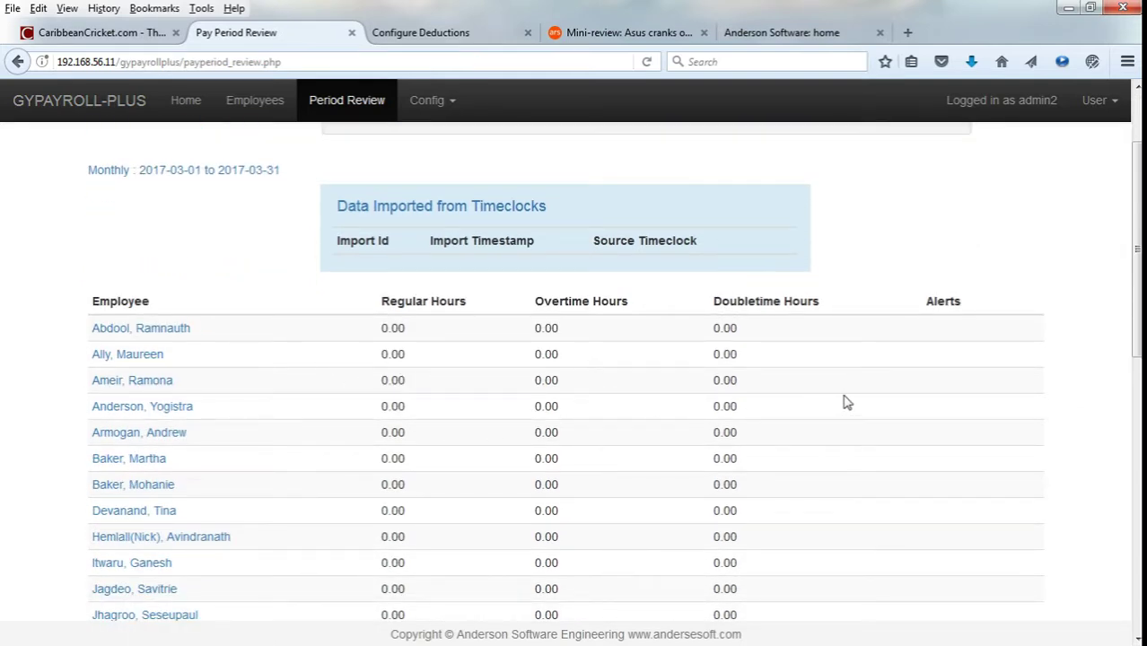
scroll(849, 396, down, 3)
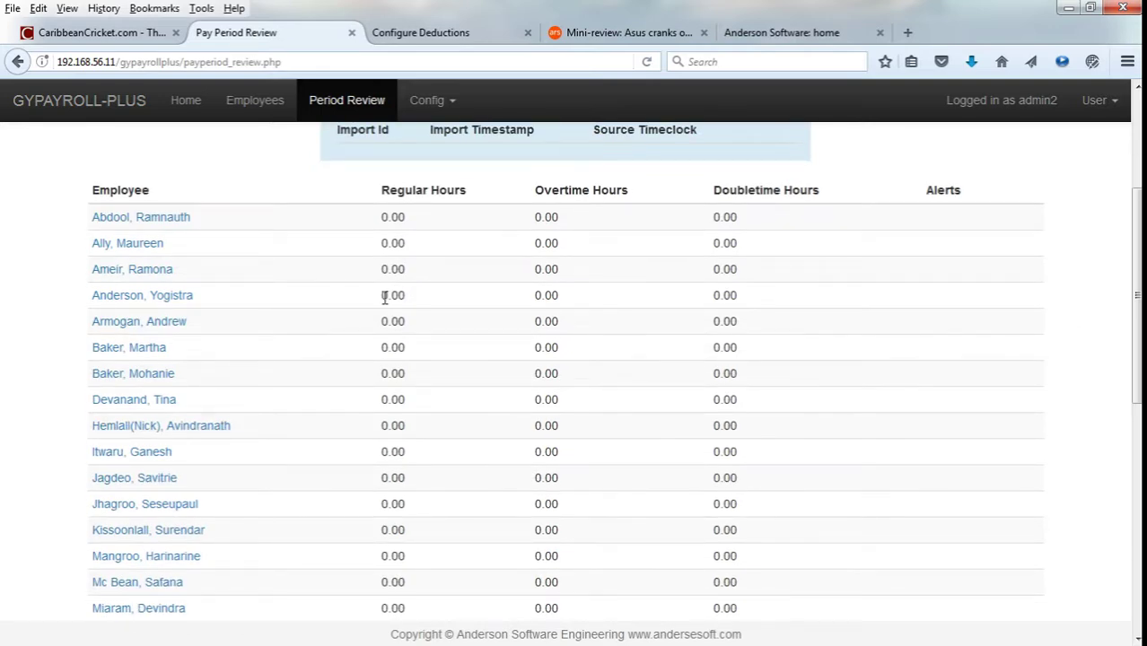
Glance at an employee's events calendar and the TC2 timeclock download, cancelling without connecting.
click(175, 305)
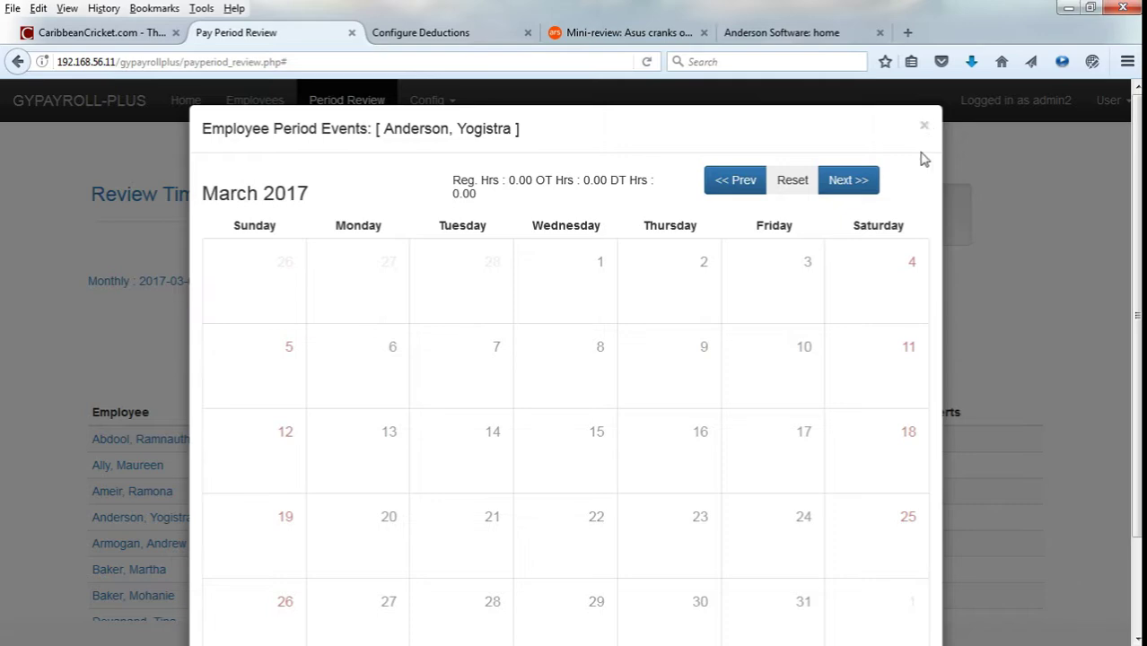
click(924, 125)
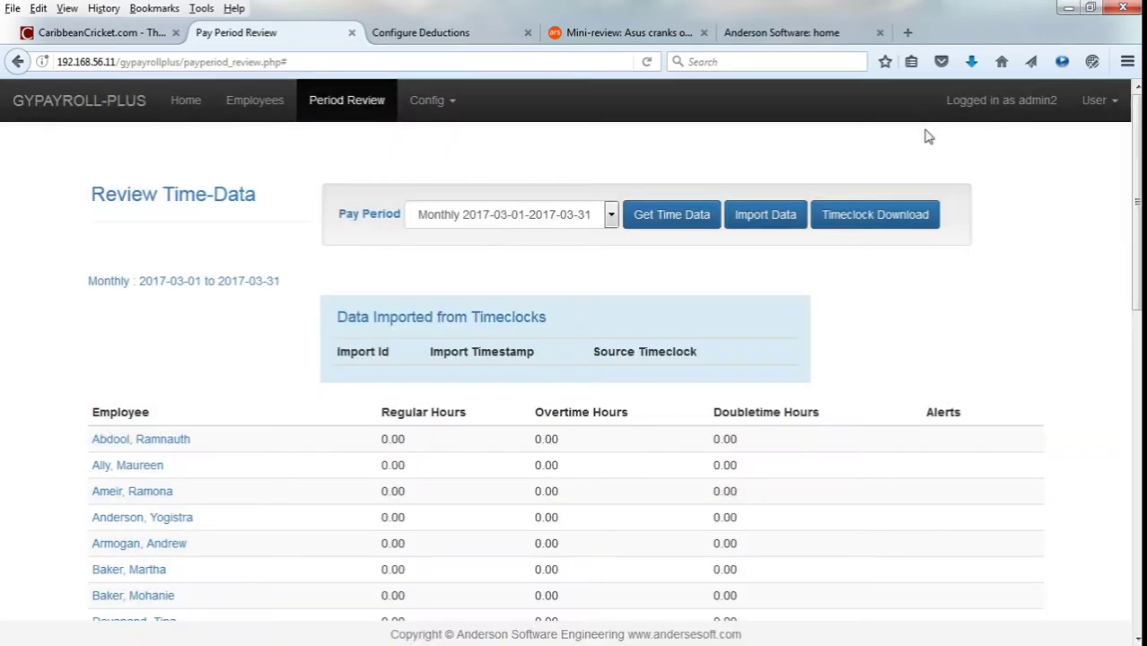
click(899, 223)
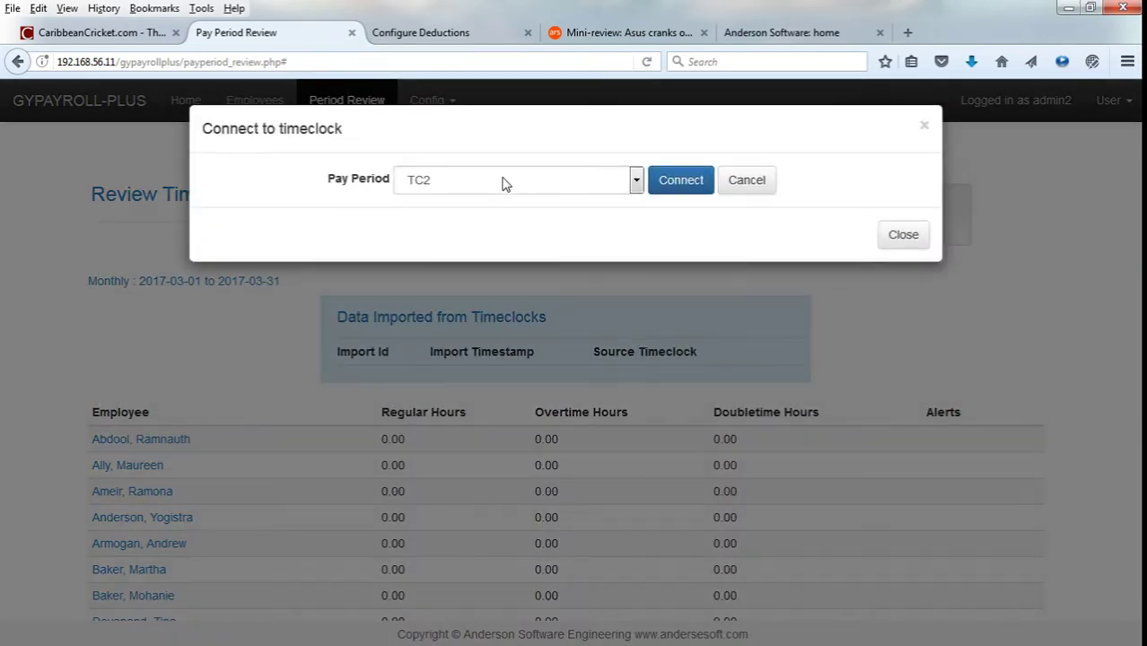
click(509, 186)
click(509, 187)
click(903, 234)
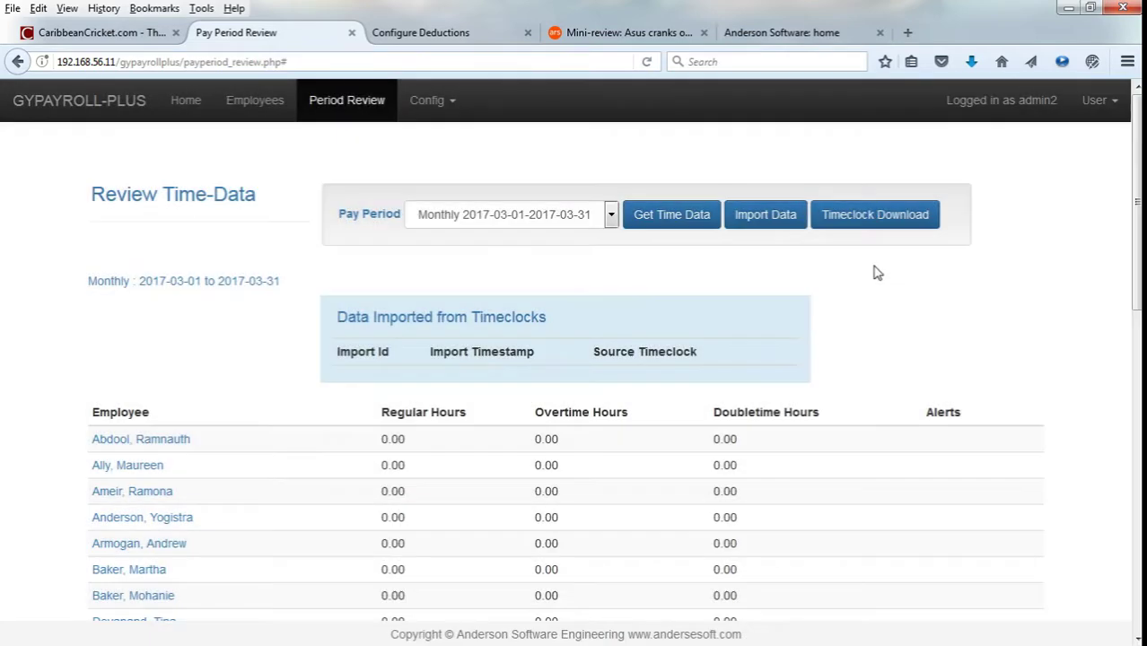
scroll(881, 267, down, 3)
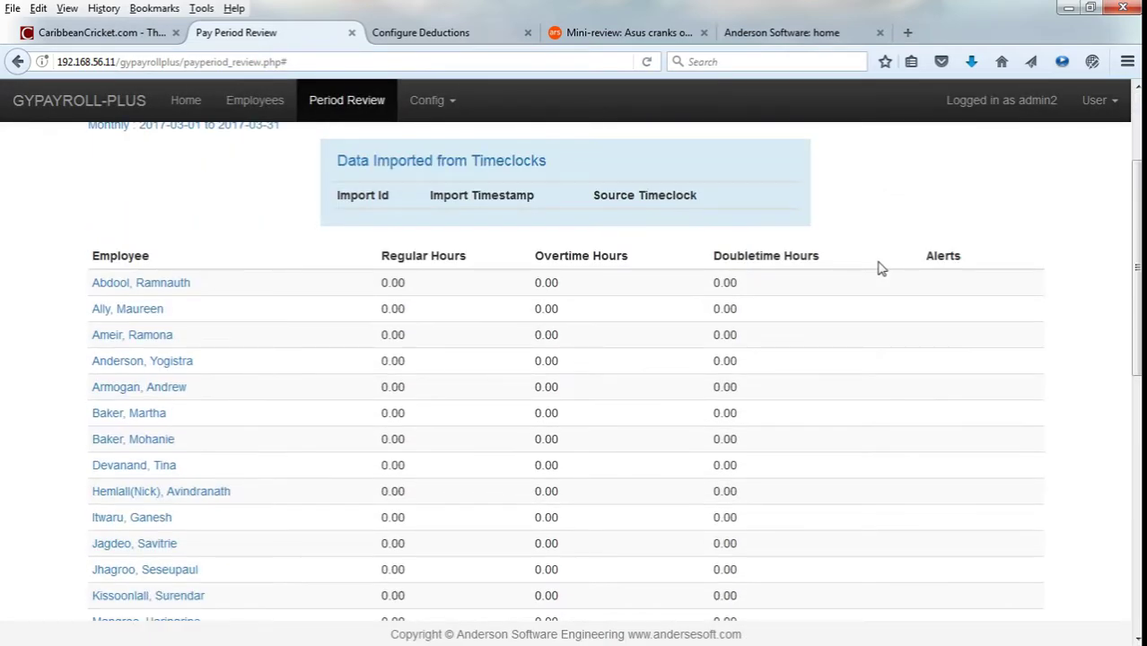
scroll(880, 267, up, 2)
scroll(879, 267, down, 4)
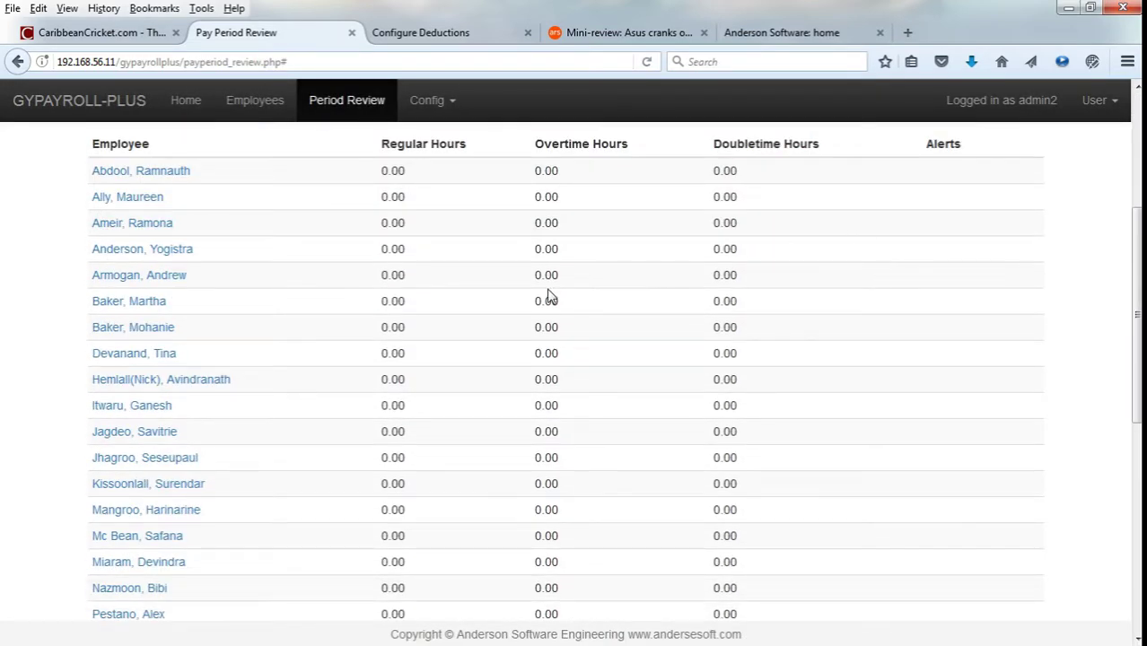
scroll(628, 300, up, 1)
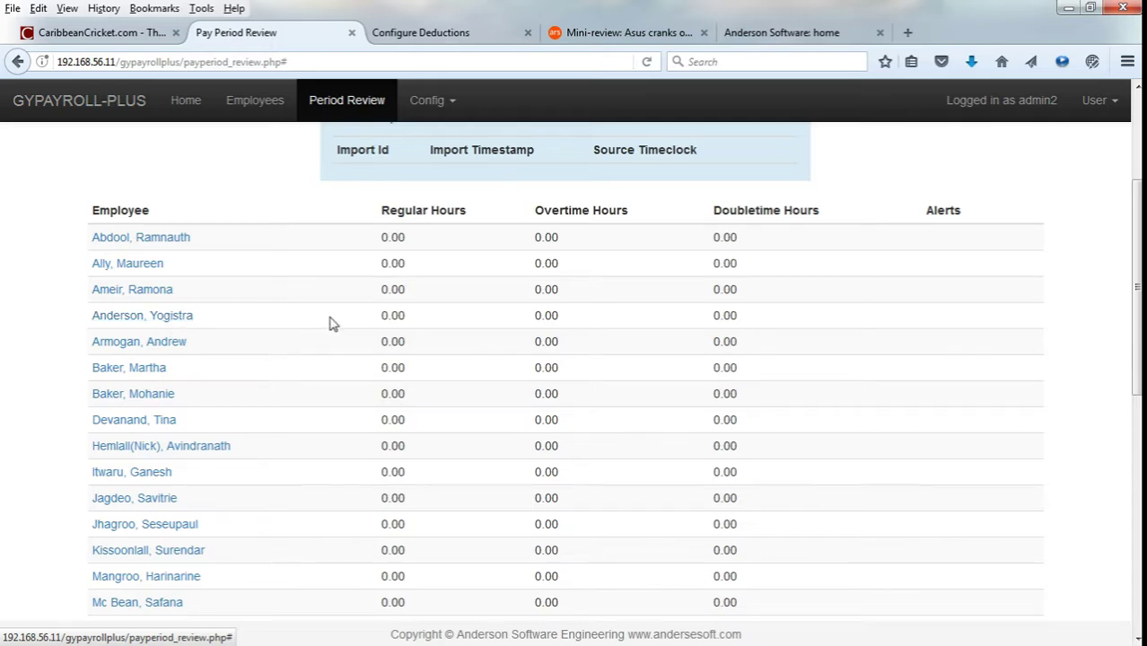
Add an On Duty event on March 1 from 08:00 to 17:00.
click(169, 325)
scroll(583, 329, down, 1)
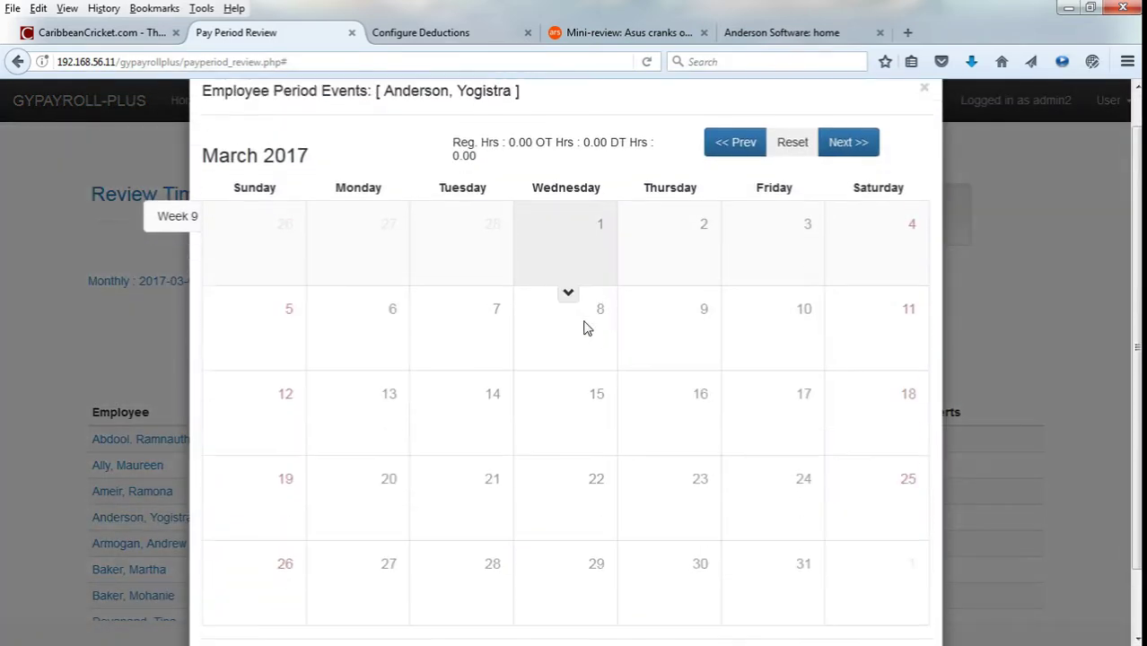
click(585, 238)
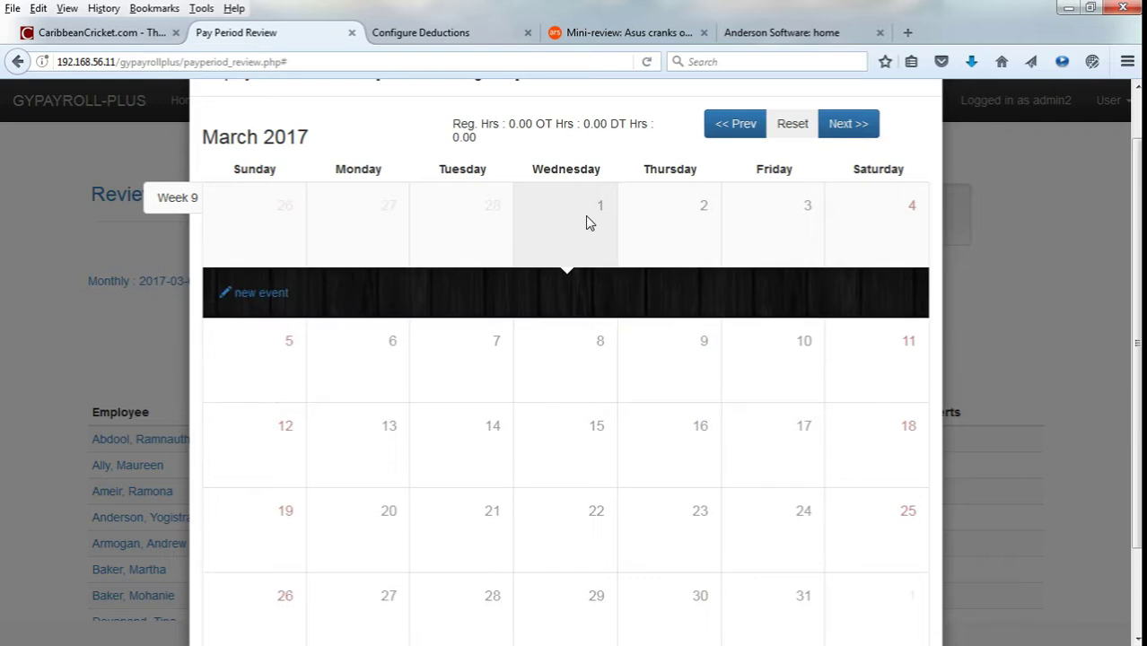
click(263, 294)
click(287, 318)
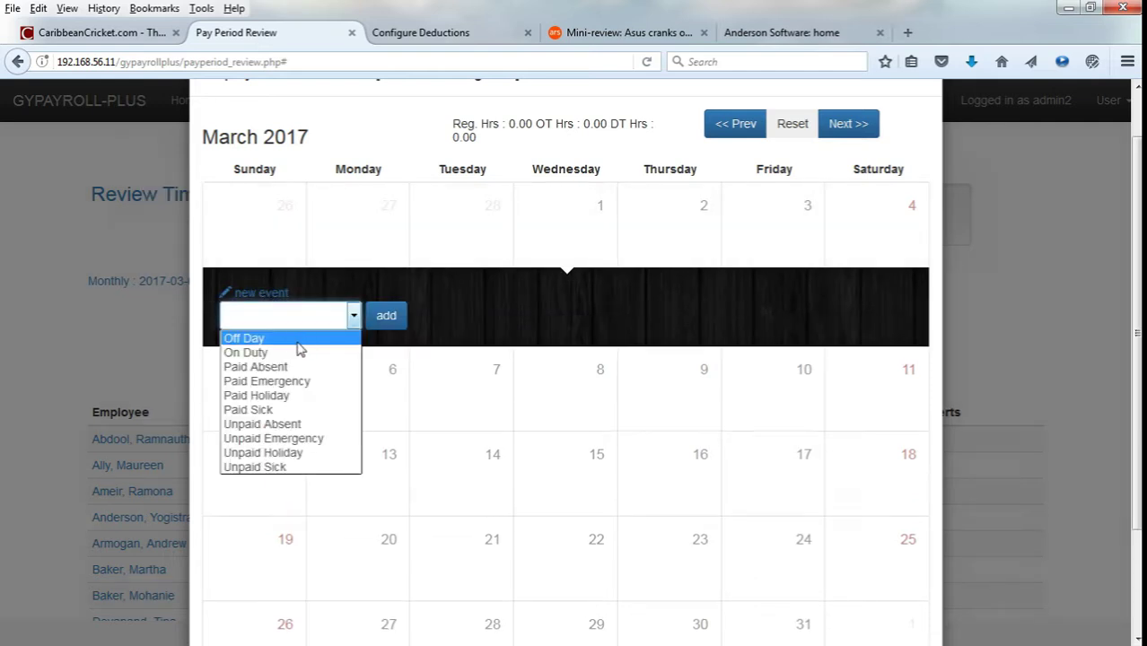
click(300, 351)
click(448, 318)
click(468, 338)
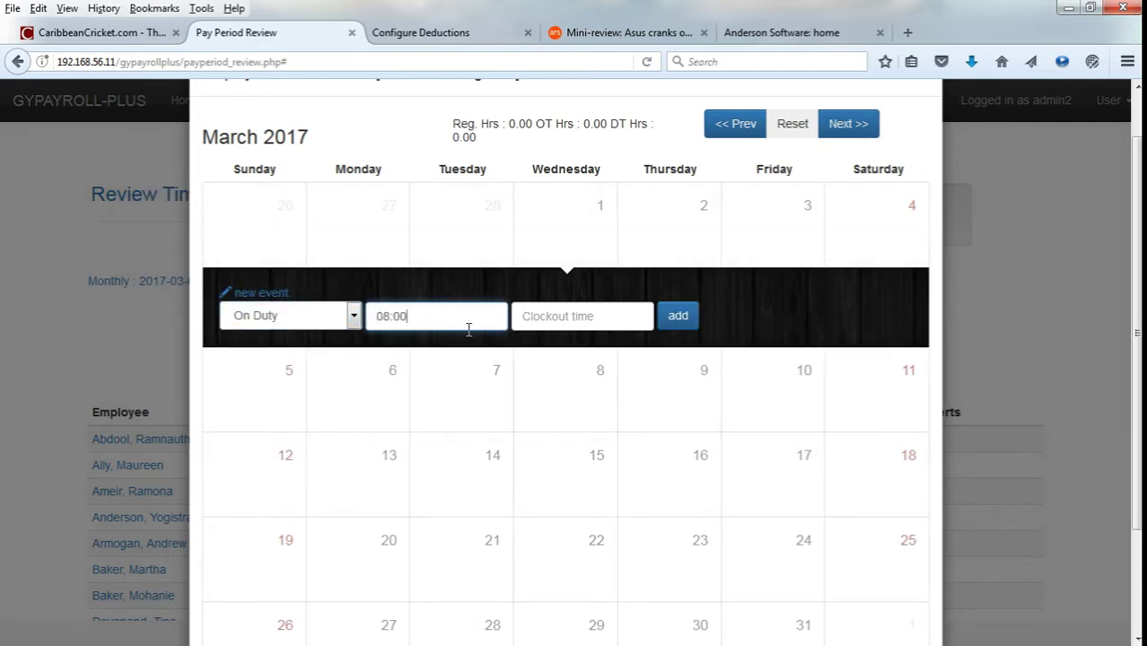
click(590, 321)
text(17)
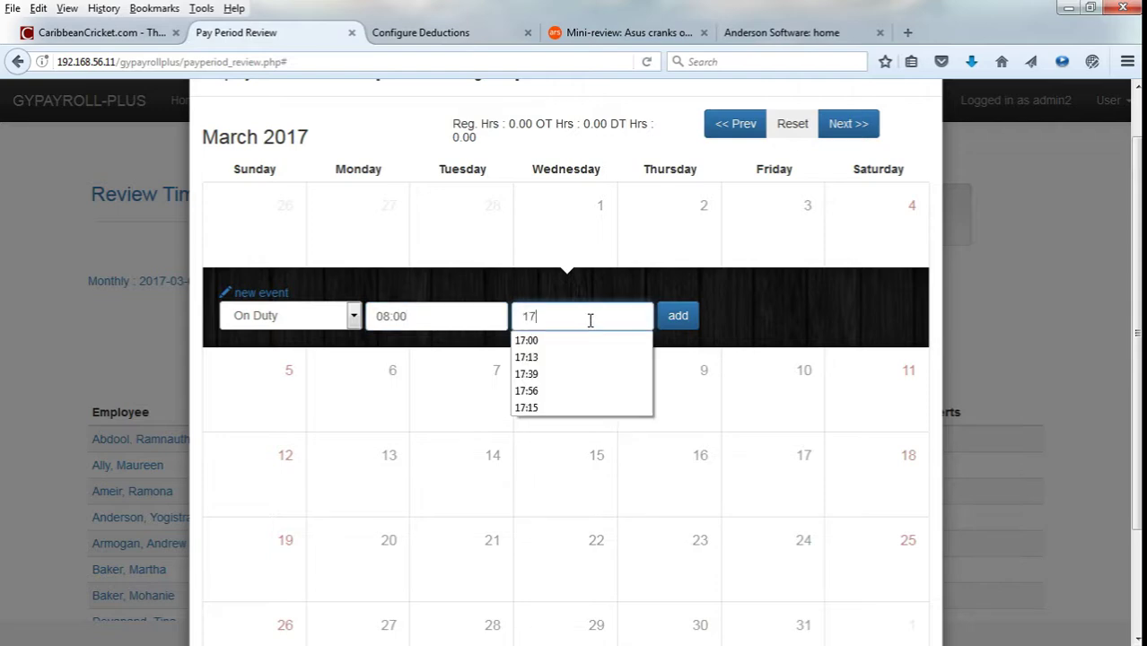
text(:00)
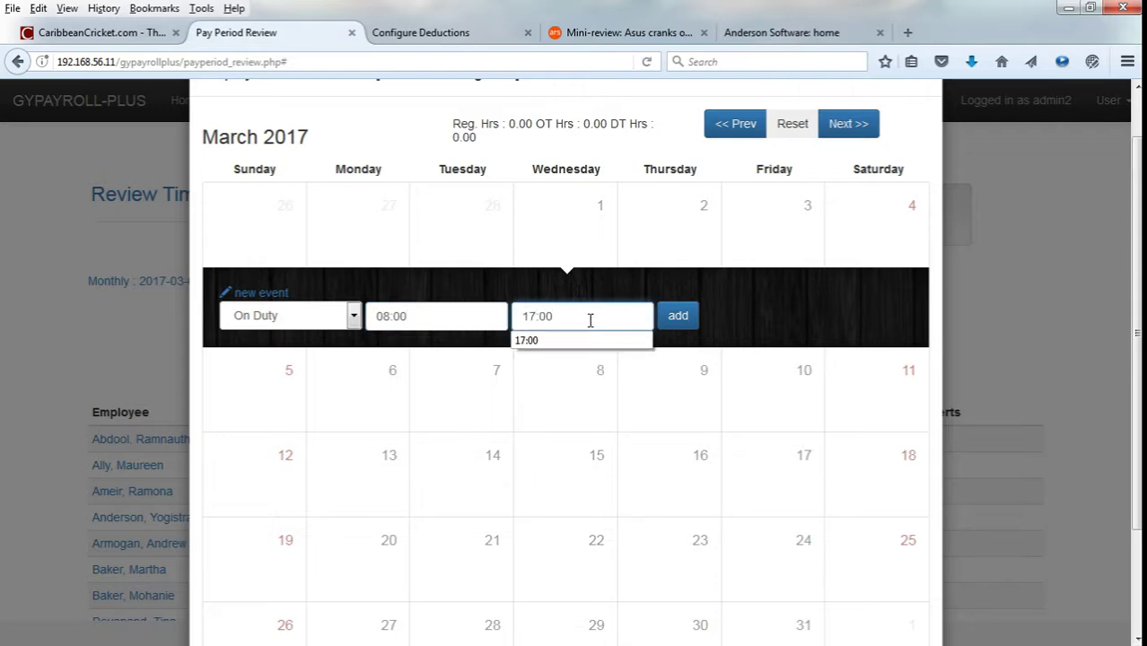
click(684, 320)
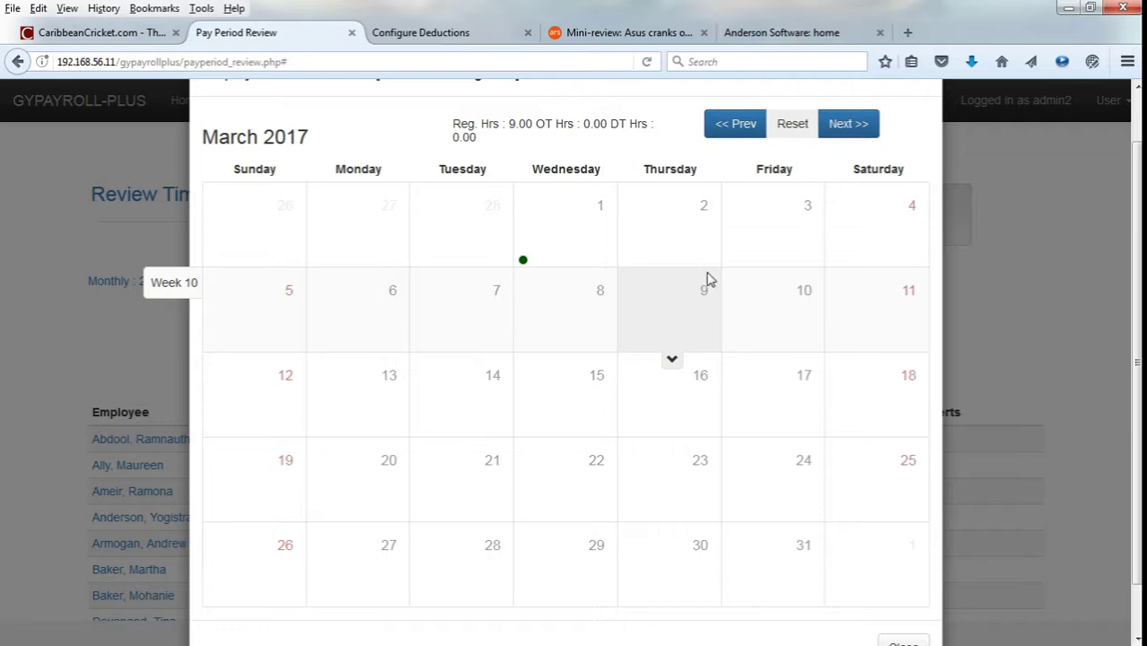
Check March 1's event details showing 08:00–17:00, then look over March 2–4.
click(607, 243)
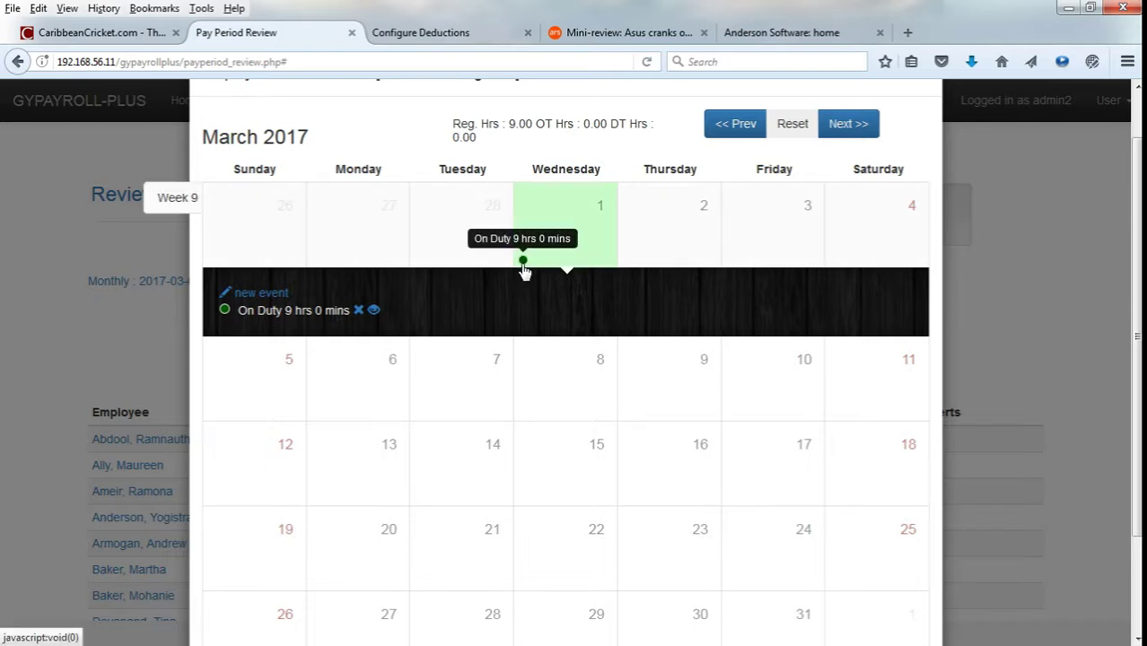
click(373, 310)
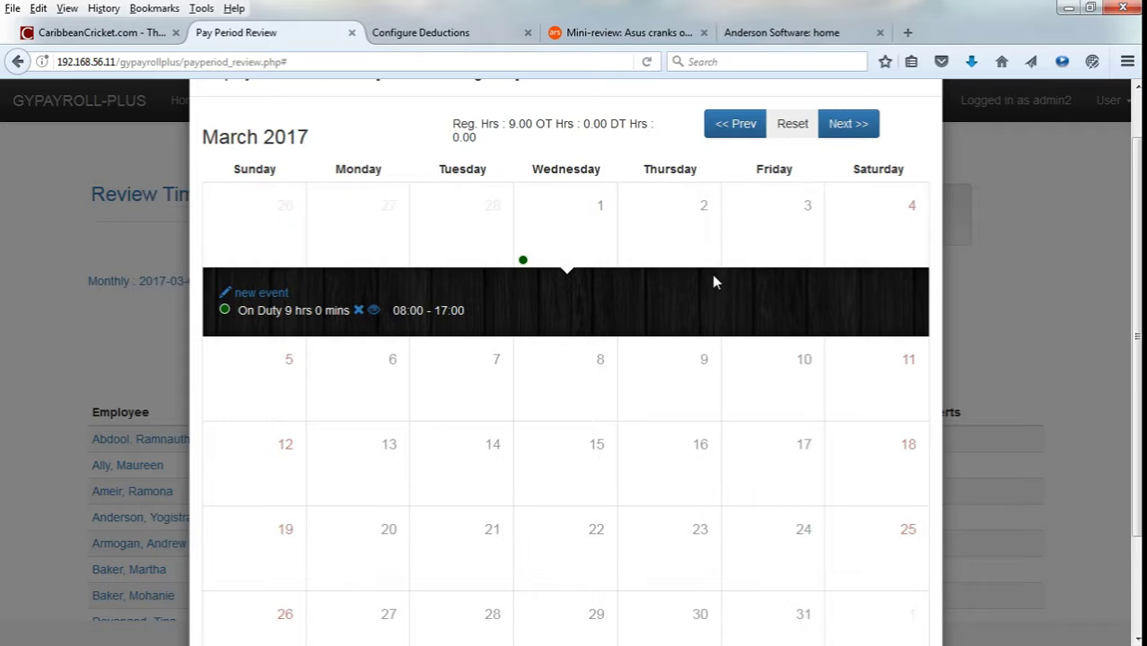
scroll(715, 282, up, 1)
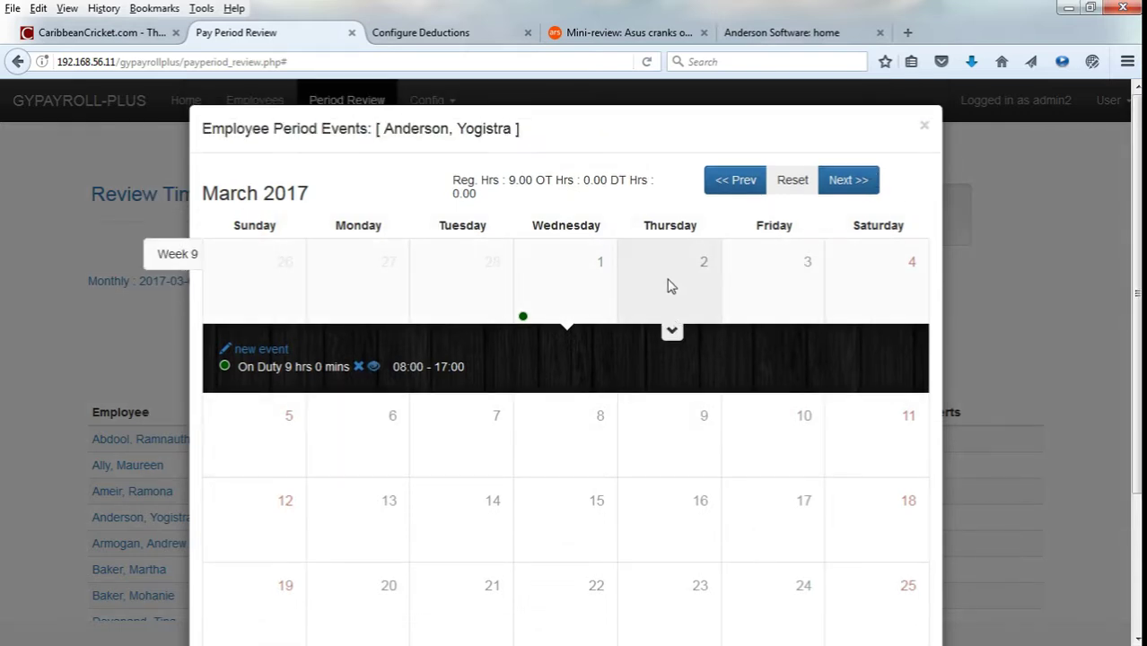
click(672, 285)
click(804, 286)
click(895, 278)
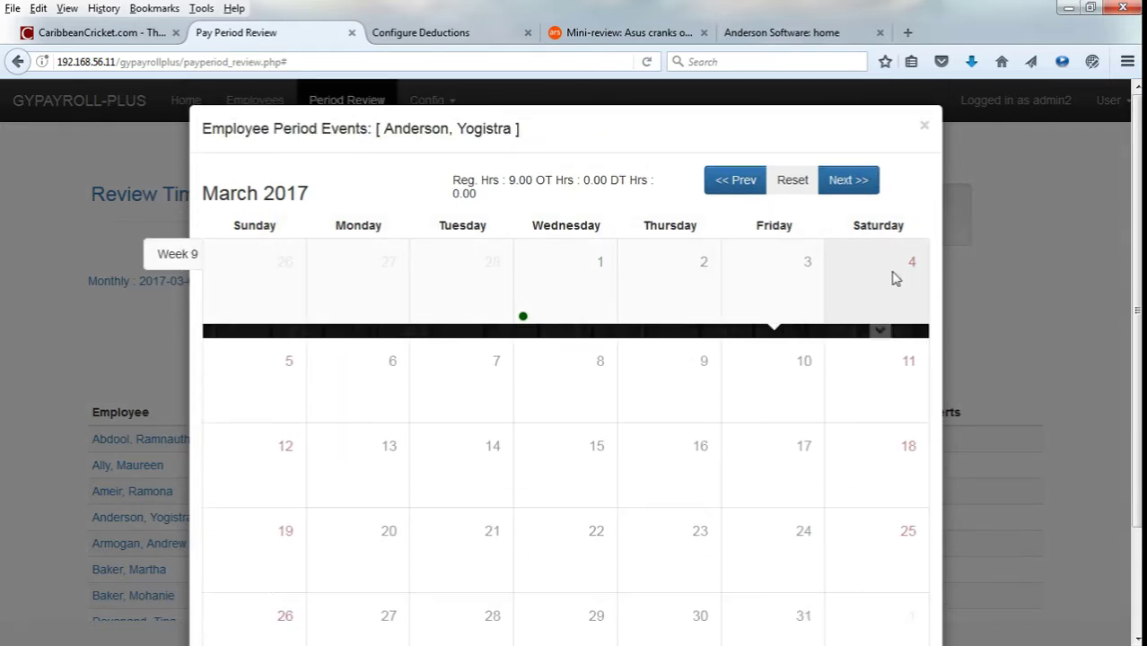
Close the period events calendar and highlight the employee's 9.00 regular hours.
click(924, 125)
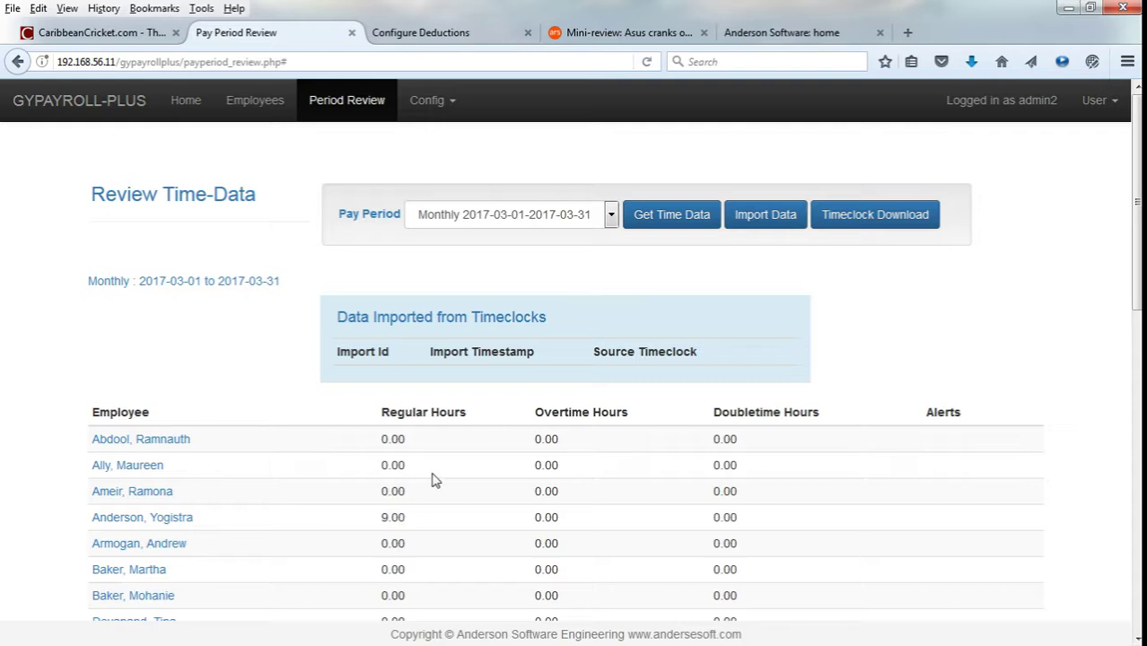
drag(413, 518, 392, 518)
click(411, 523)
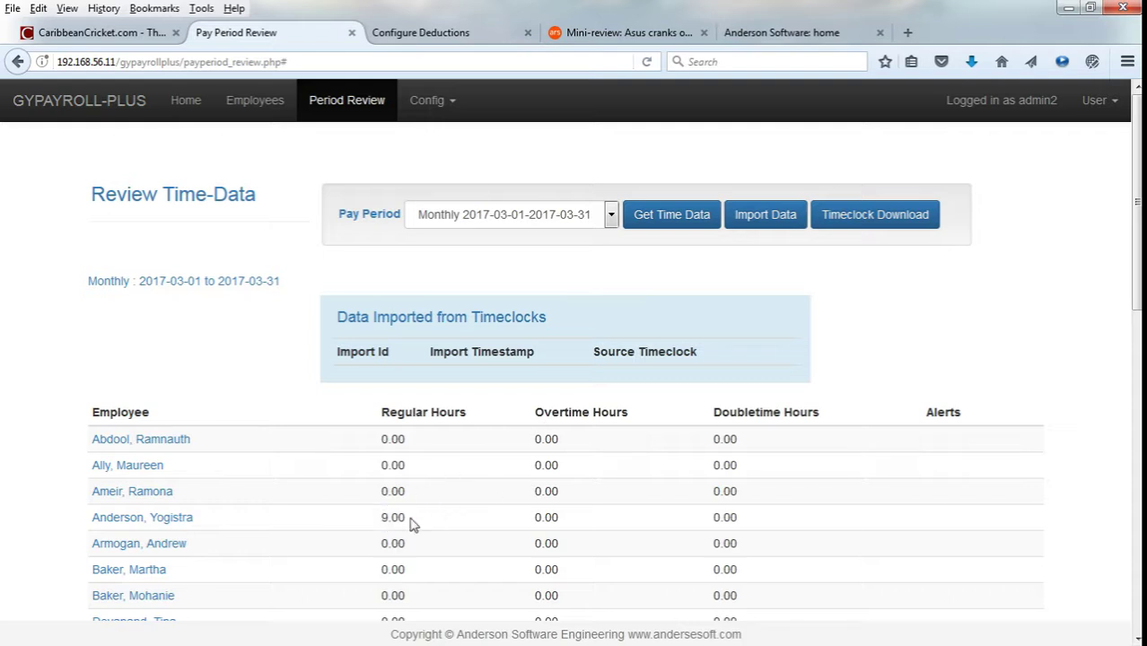
click(354, 521)
drag(376, 520, 411, 519)
click(422, 520)
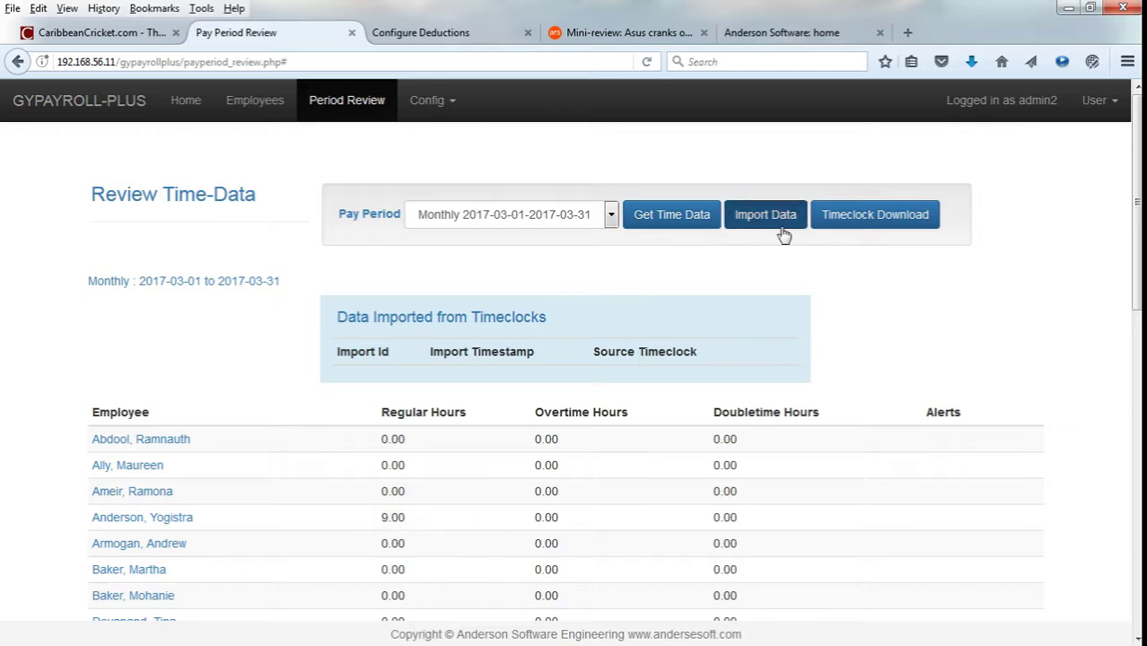
Open the timeclock data upload form, check the TC2 timeclock list, and cancel.
click(766, 215)
click(507, 209)
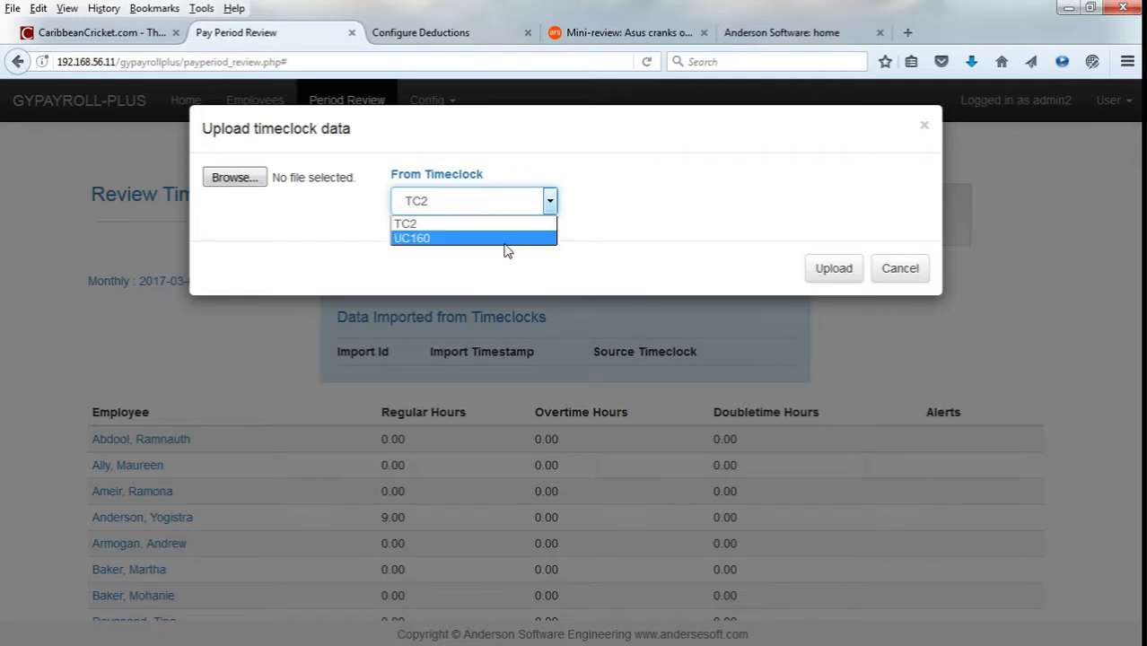
click(507, 252)
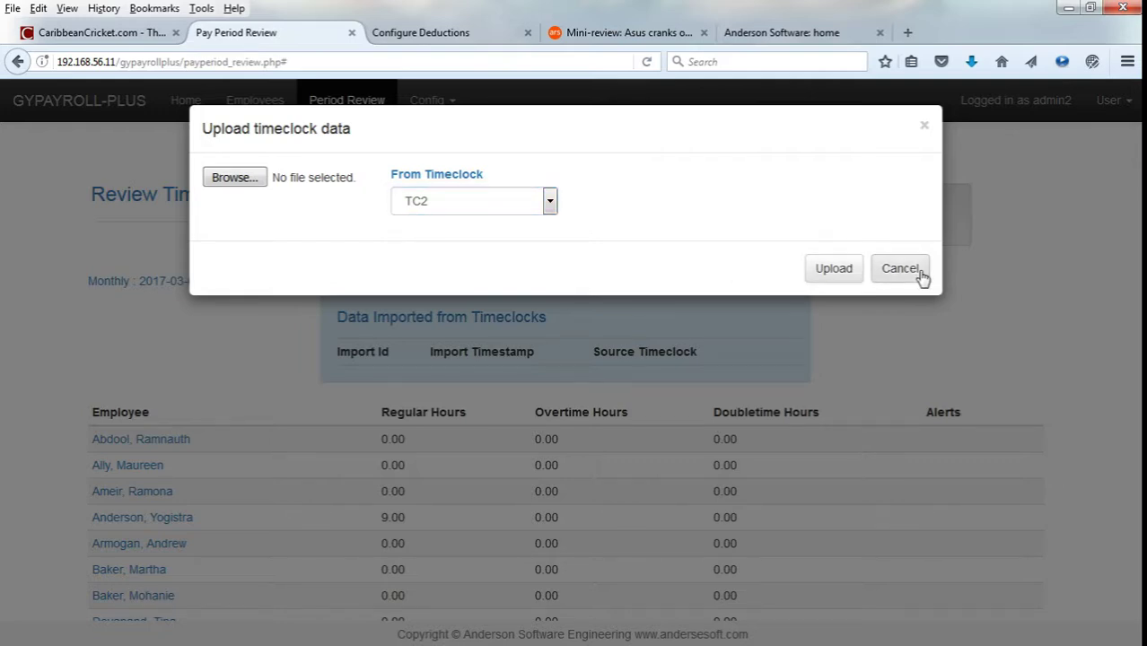
click(918, 274)
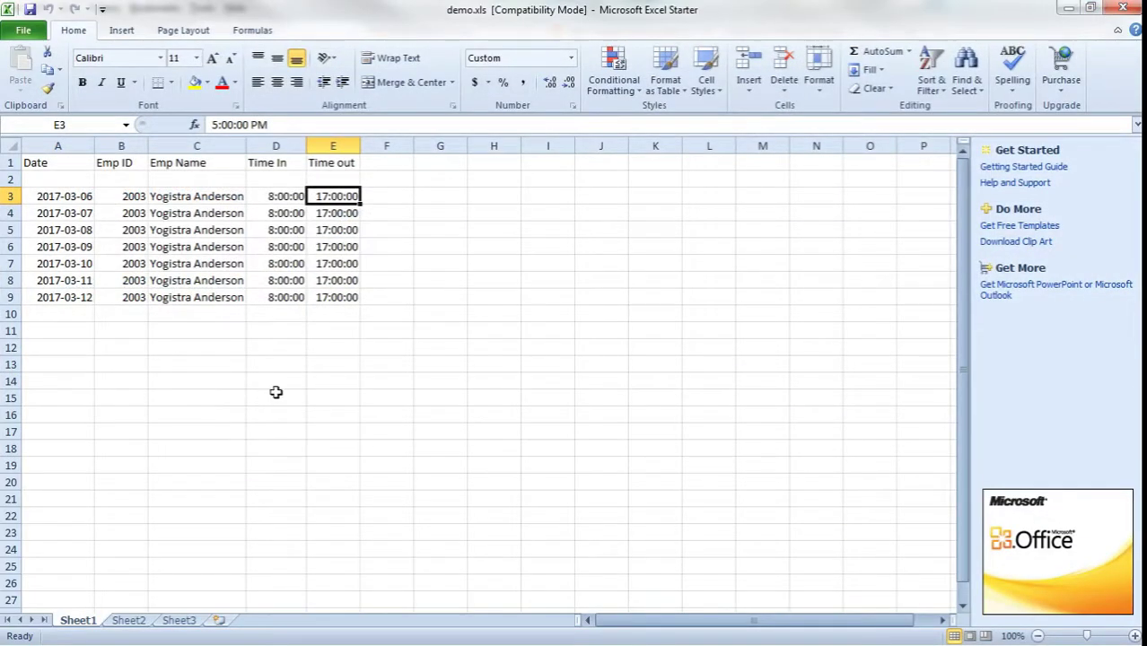
click(1086, 9)
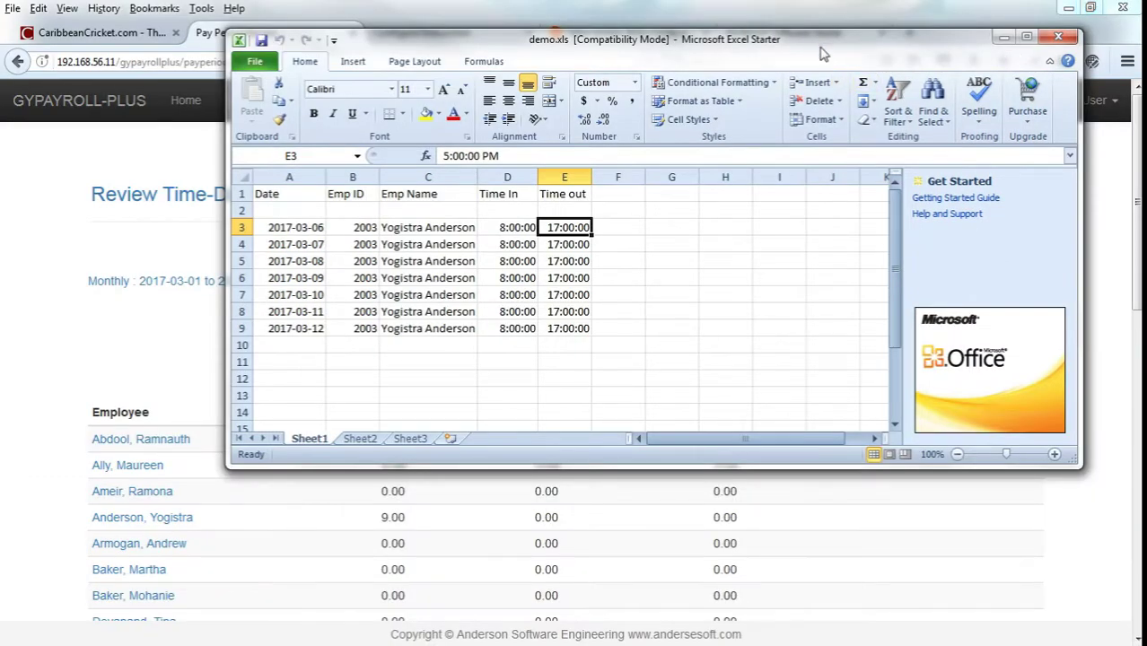
drag(824, 46, 804, 114)
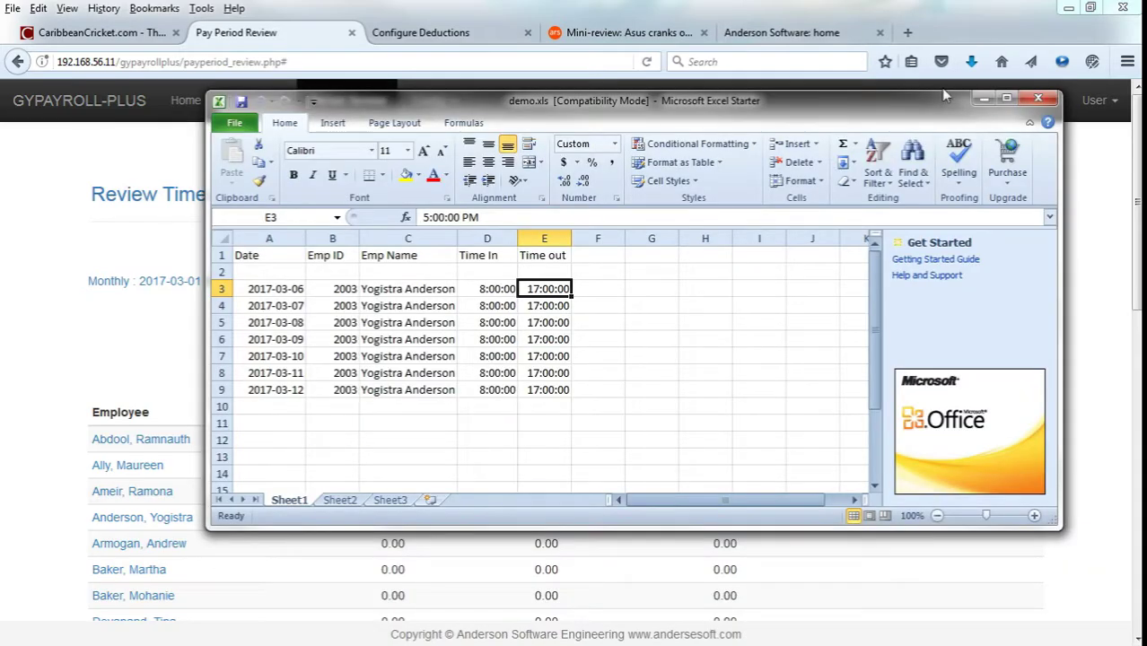
click(1006, 97)
click(65, 201)
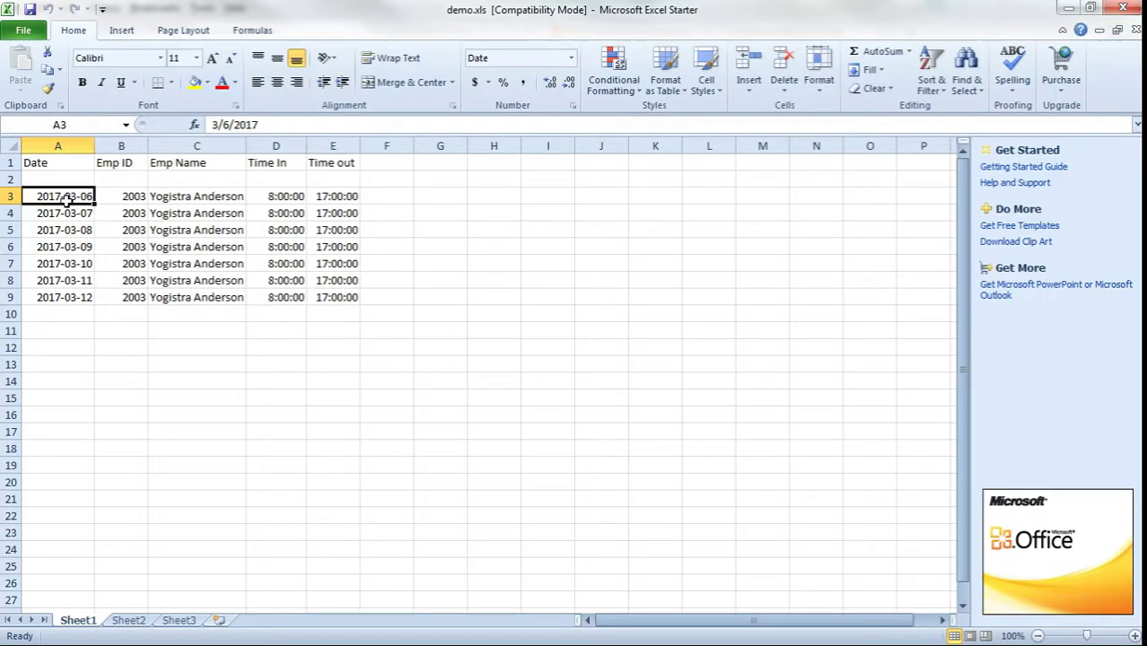
click(62, 312)
click(76, 200)
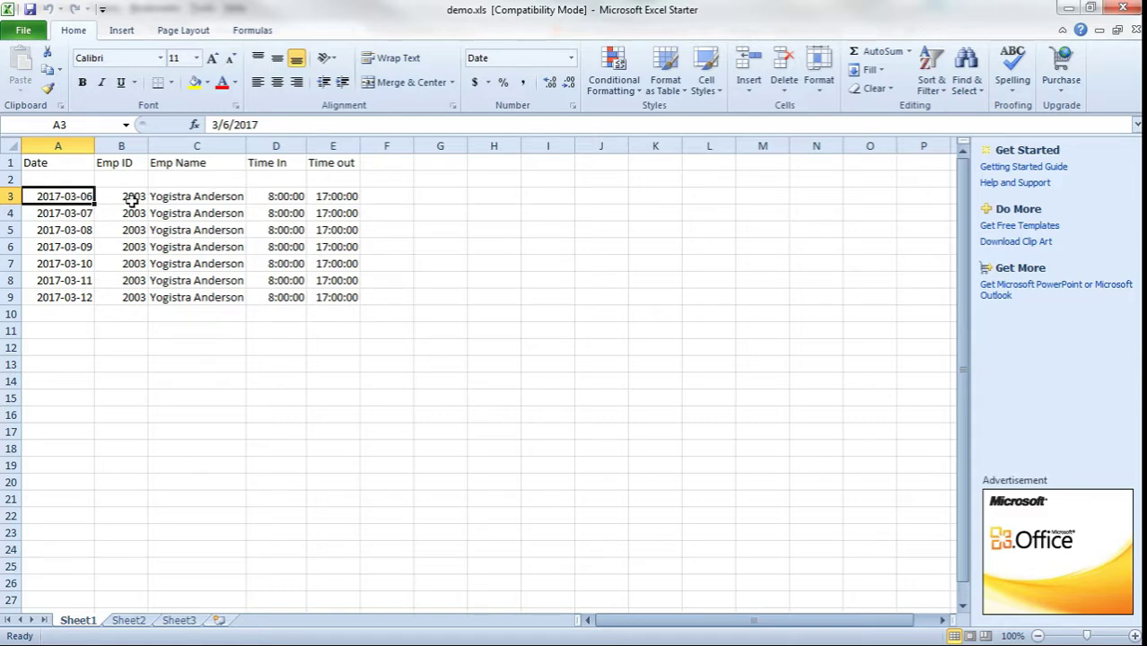
drag(369, 195, 43, 192)
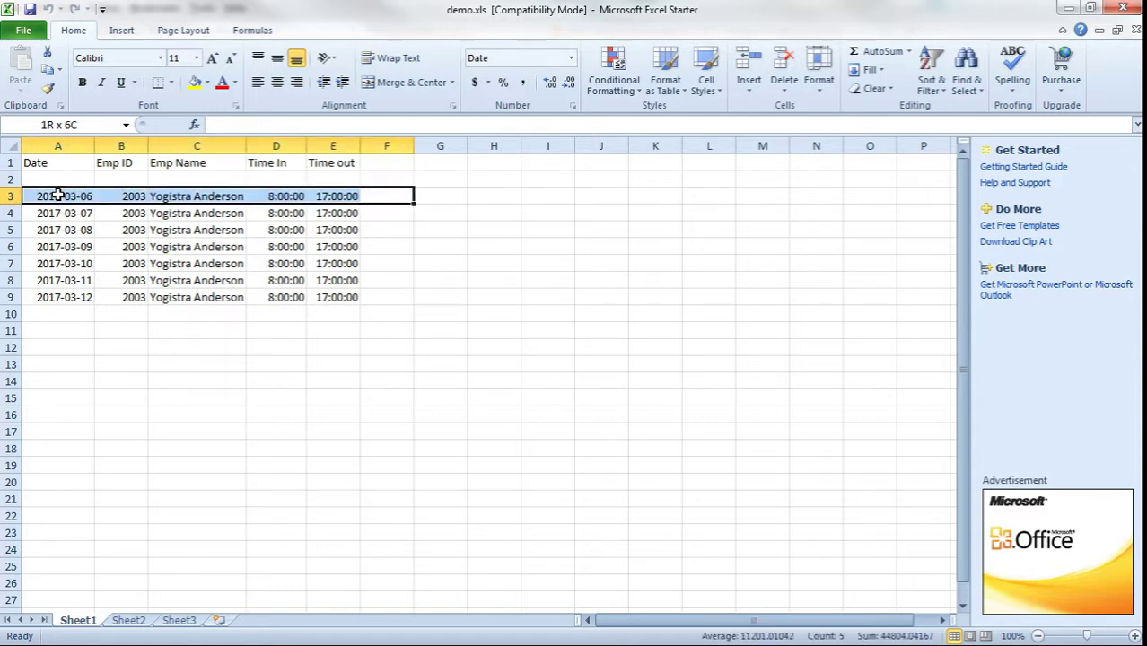
click(131, 343)
click(200, 198)
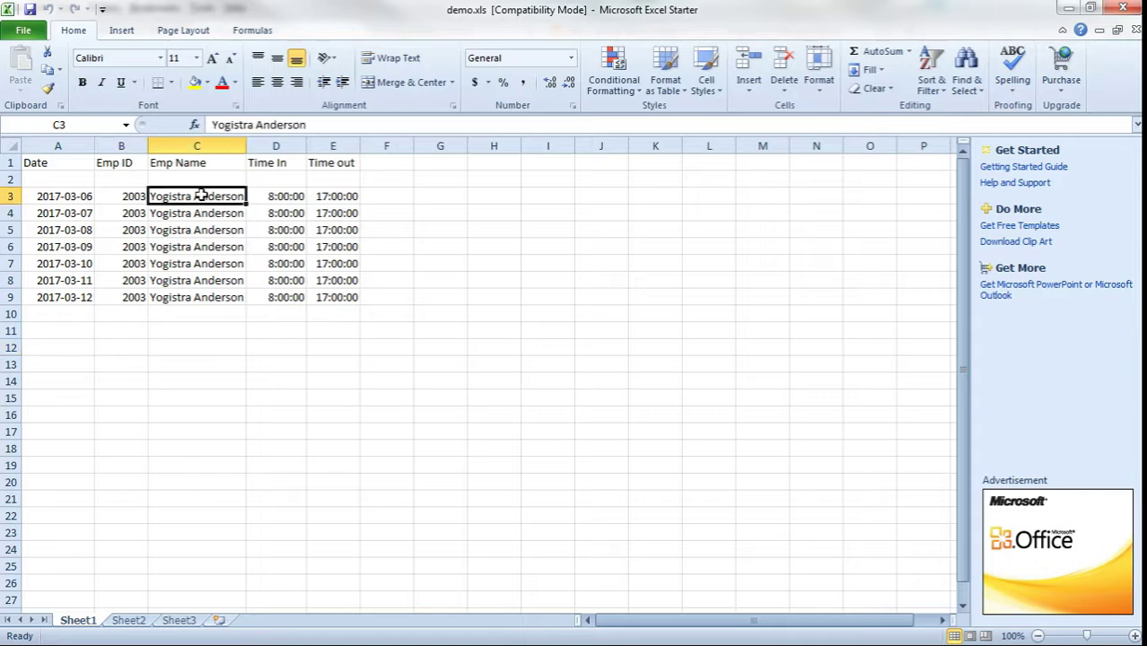
click(63, 198)
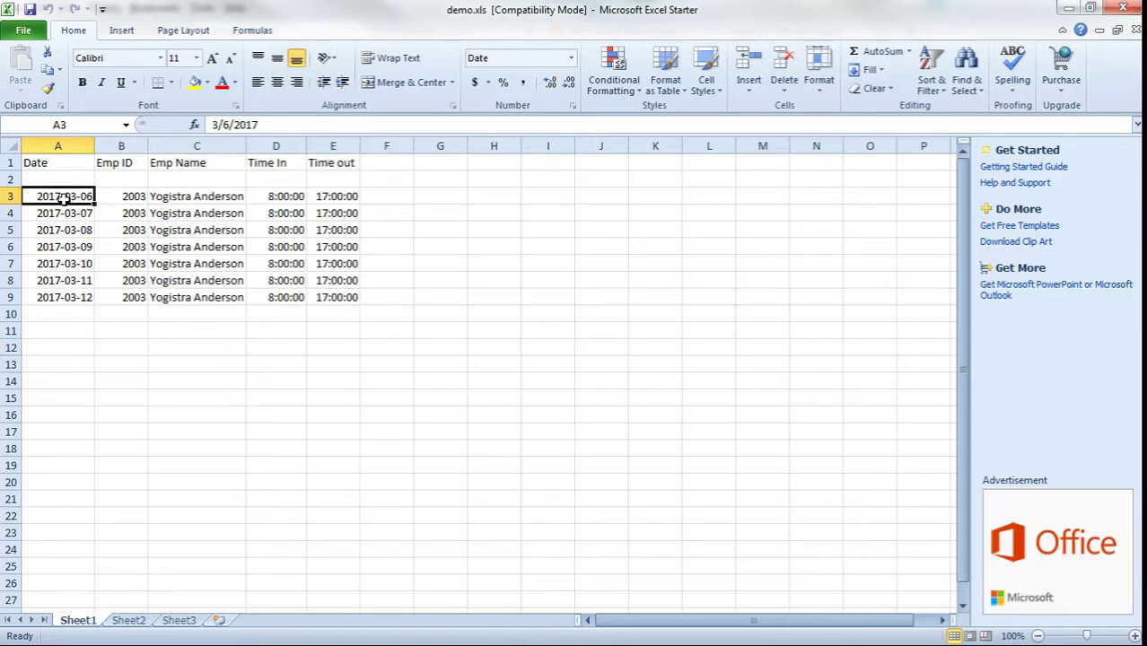
click(136, 200)
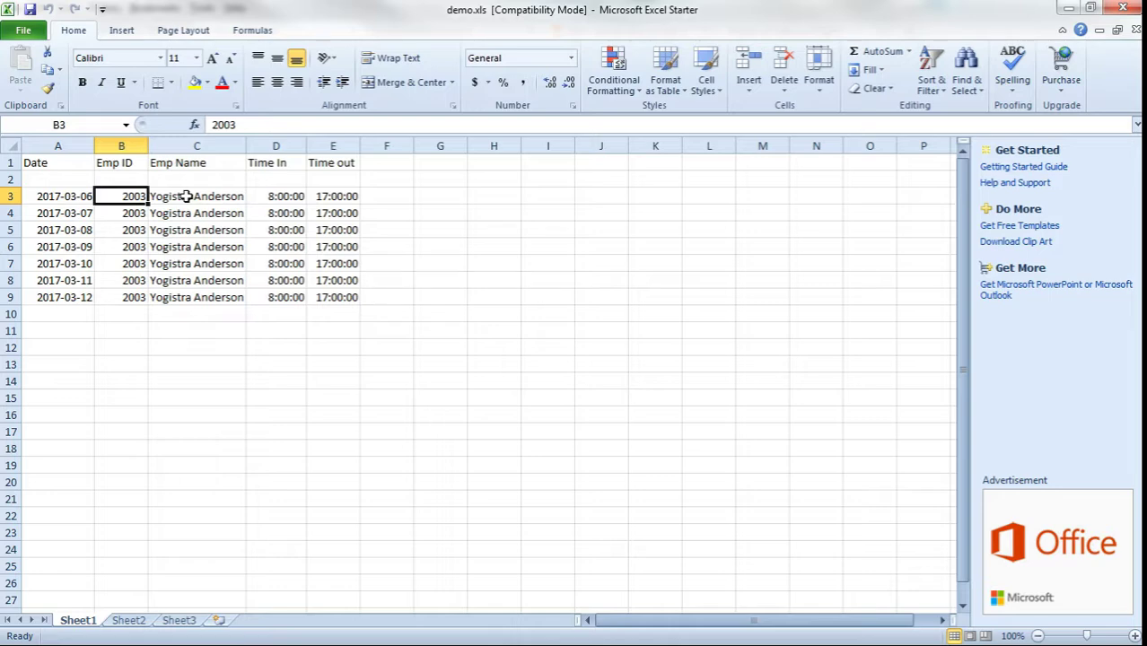
click(1077, 11)
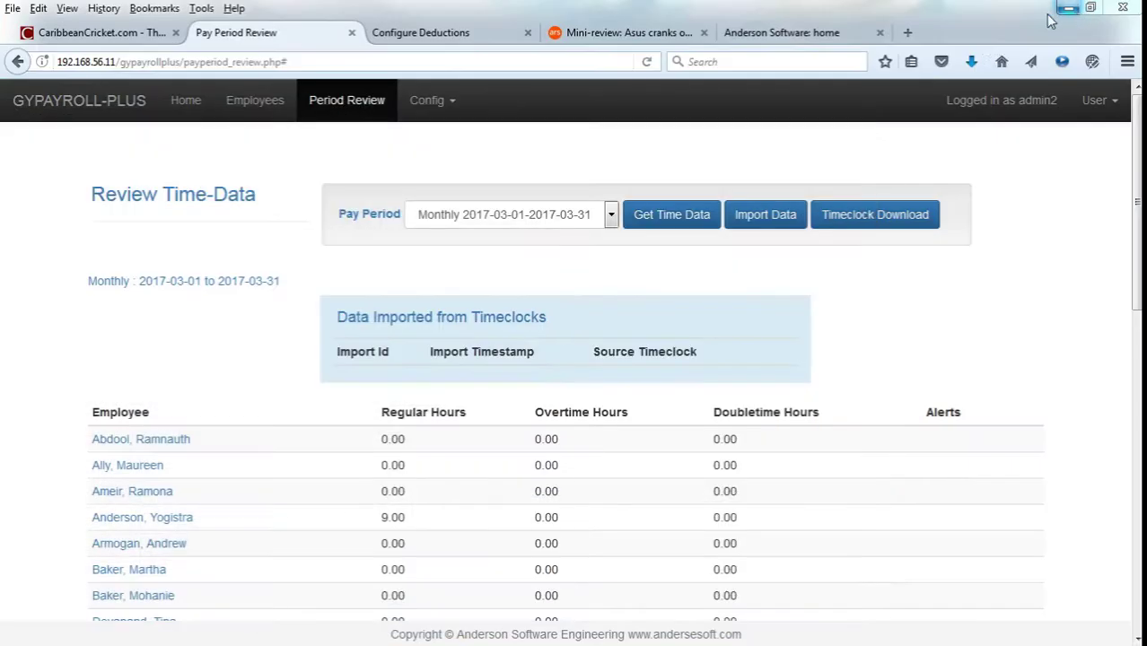
Open the Employees page in a new browser tab.
right_click(274, 108)
click(303, 115)
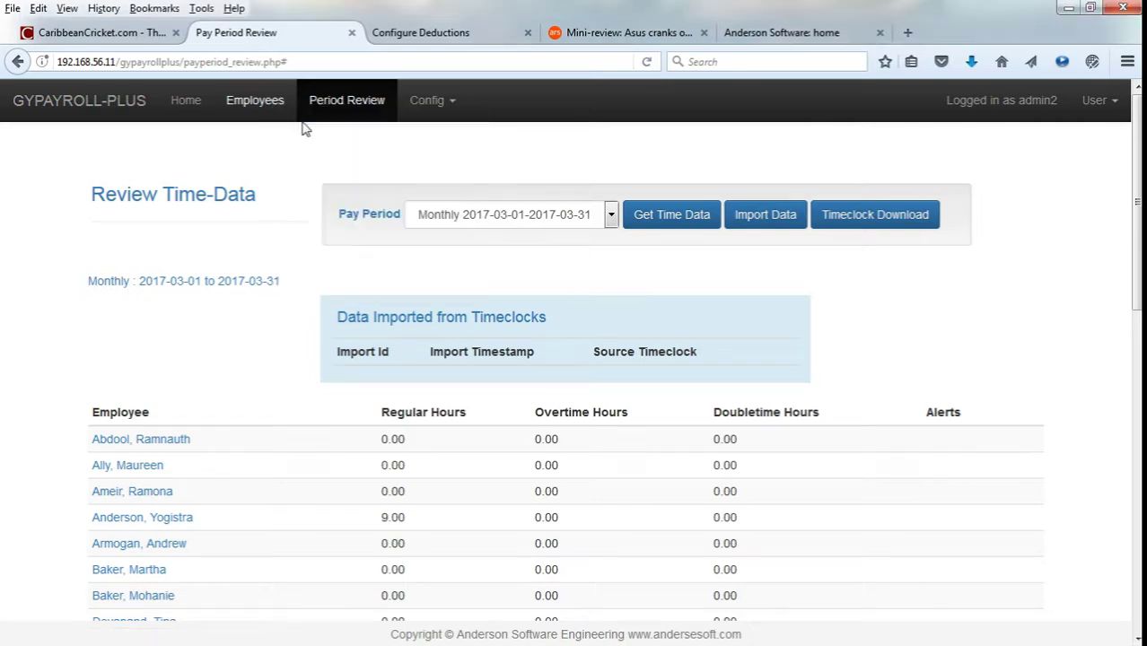
click(437, 32)
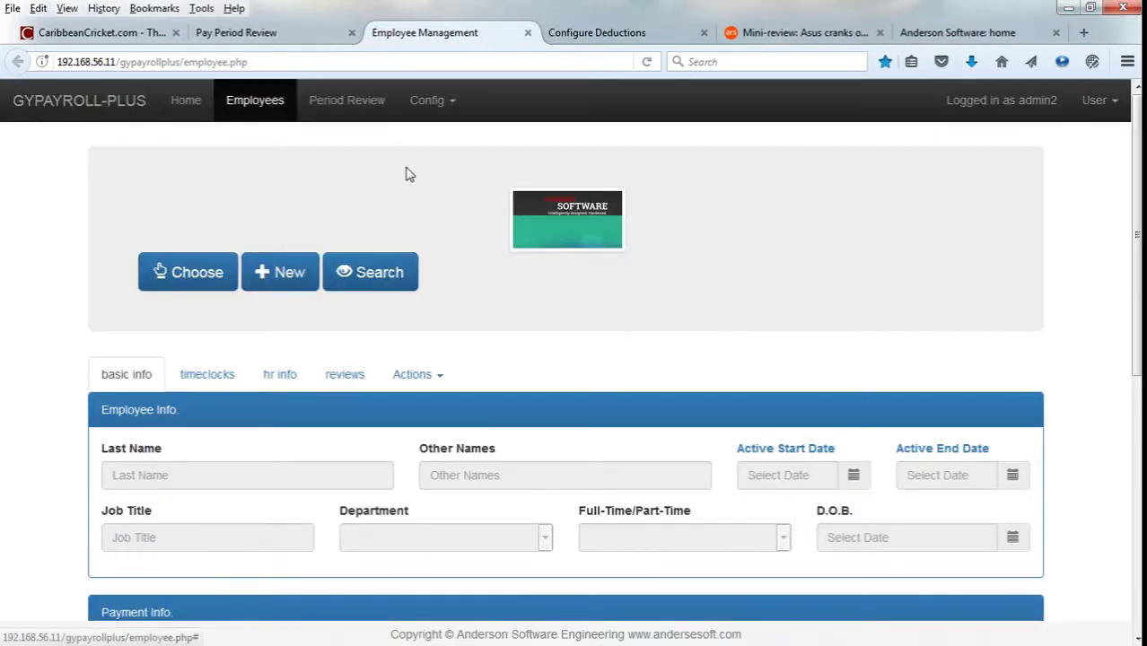
scroll(422, 193, down, 3)
scroll(359, 233, up, 3)
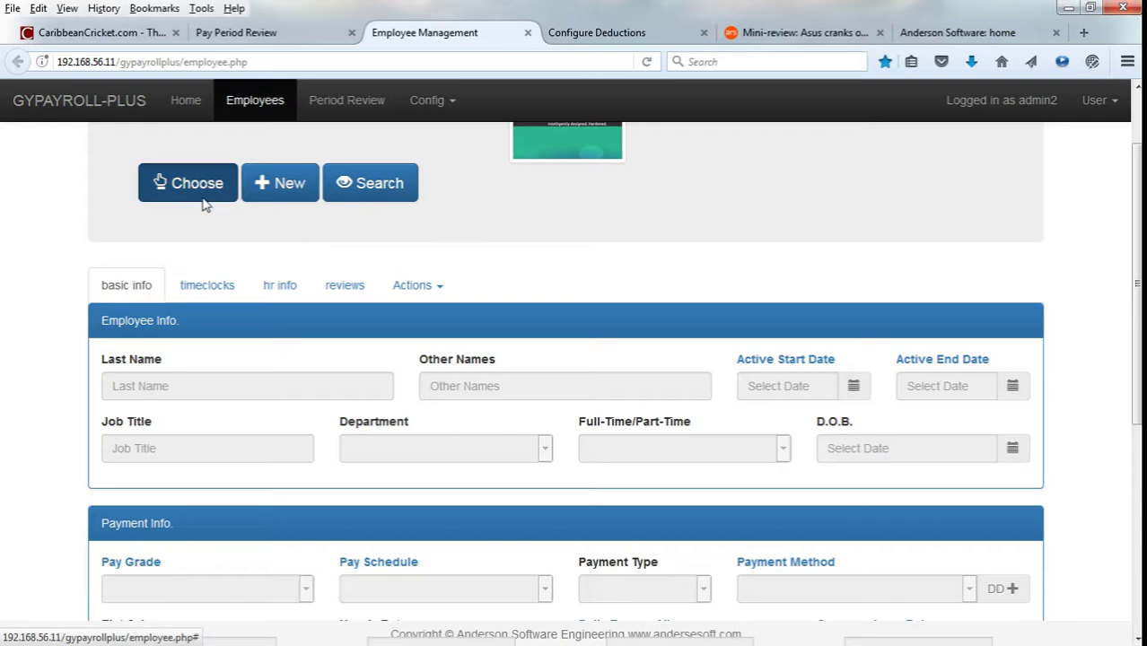
Load the employee filtered by name, select timeclock ID 2003, then return to the spreadsheet.
click(203, 198)
click(404, 261)
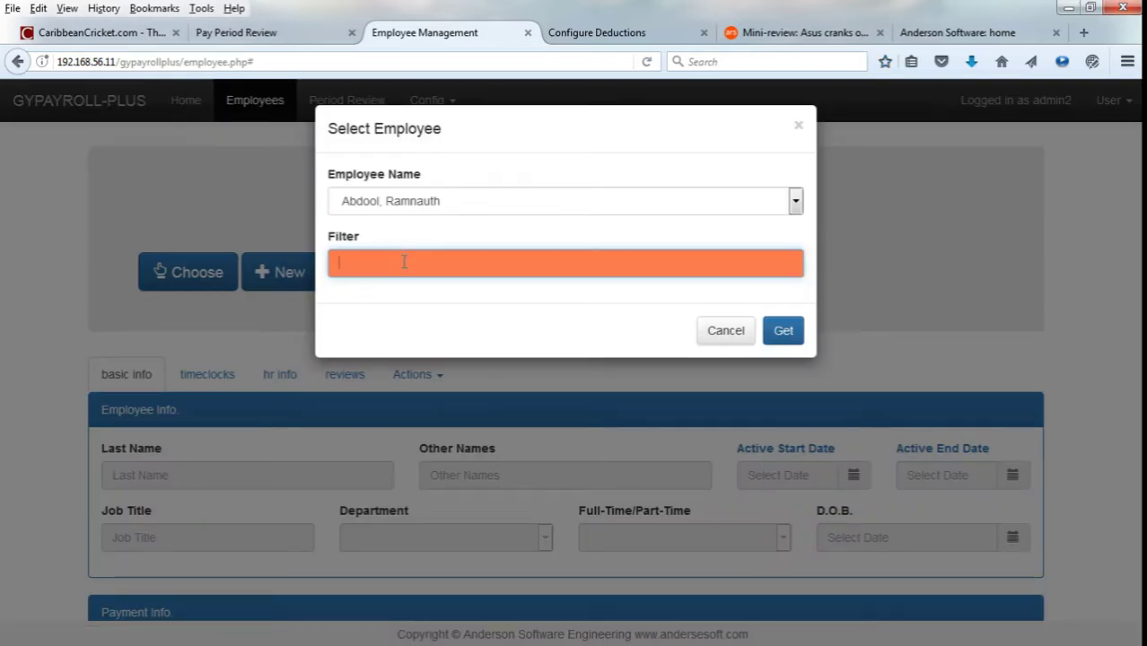
text(yog)
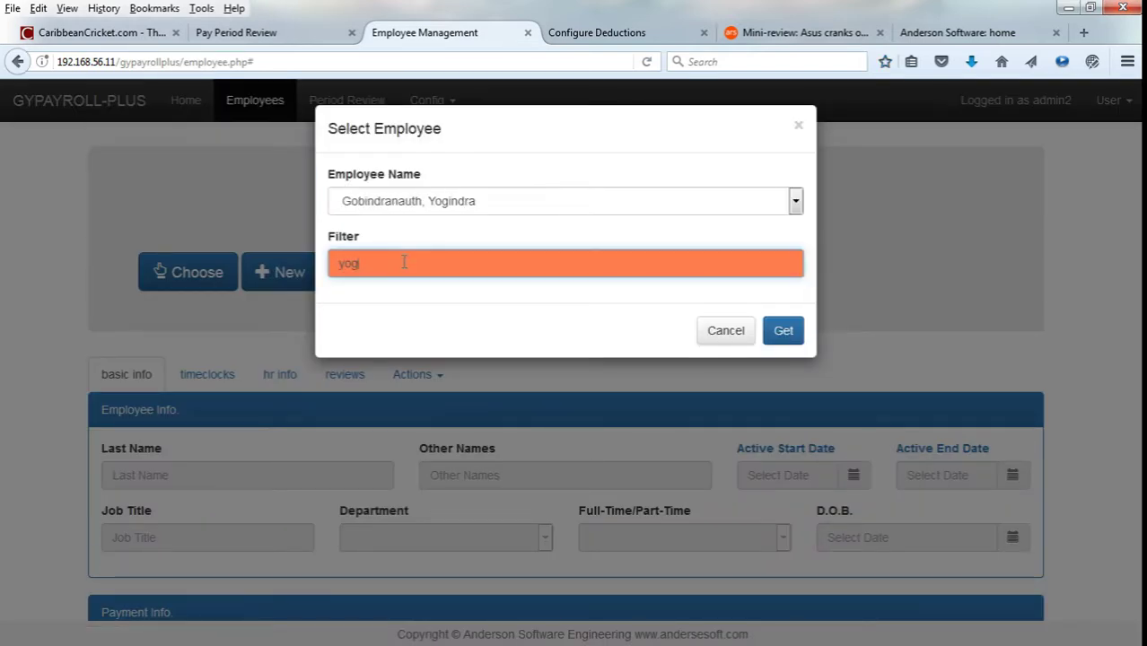
text(is)
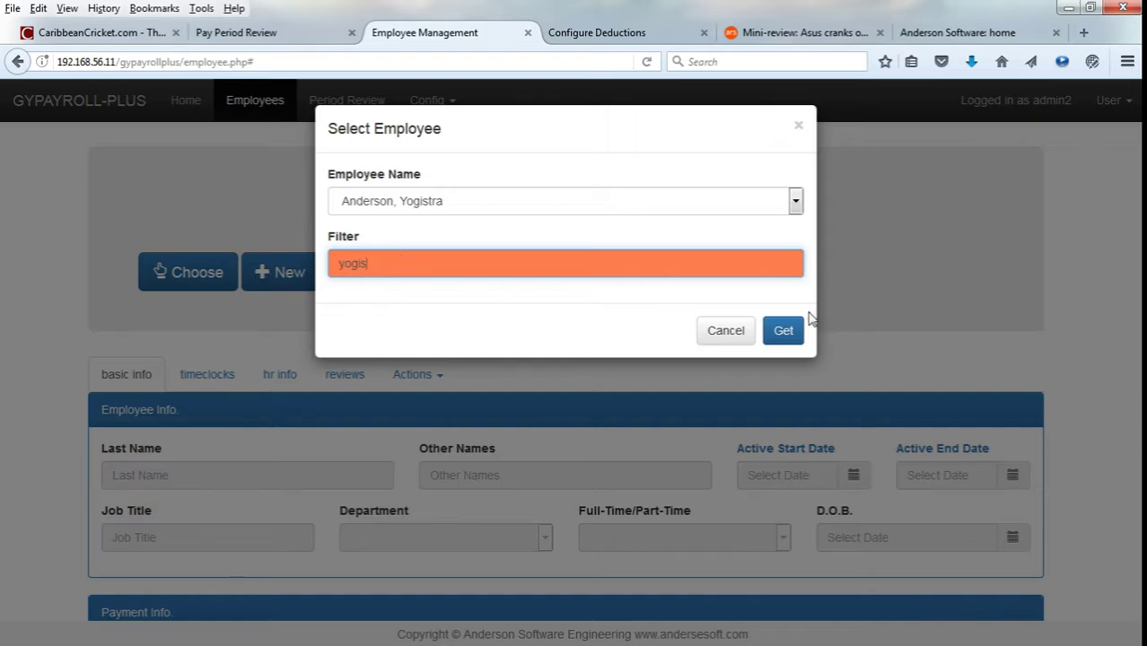
click(784, 331)
click(207, 374)
scroll(207, 374, down, 3)
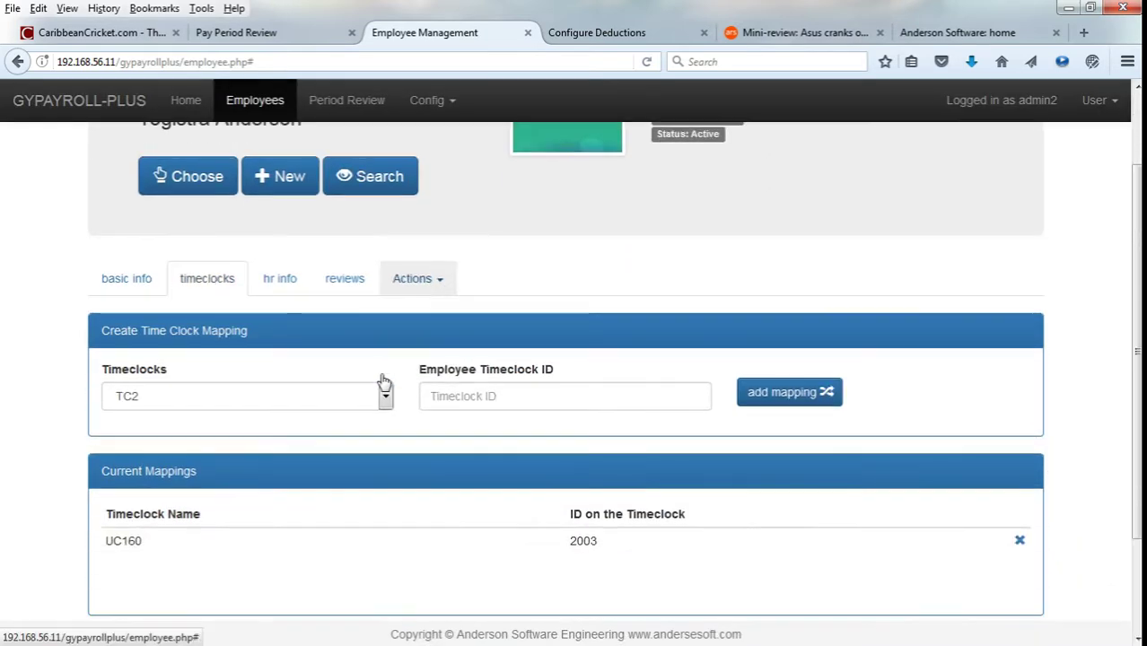
double_click(593, 504)
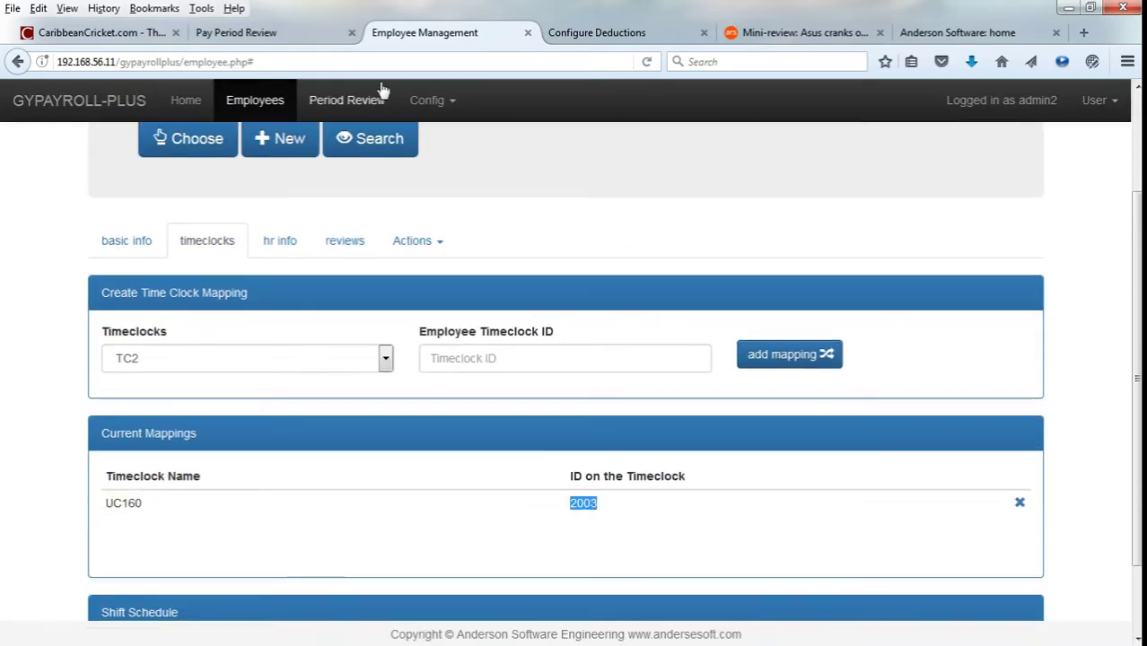
key(alt+Tab)
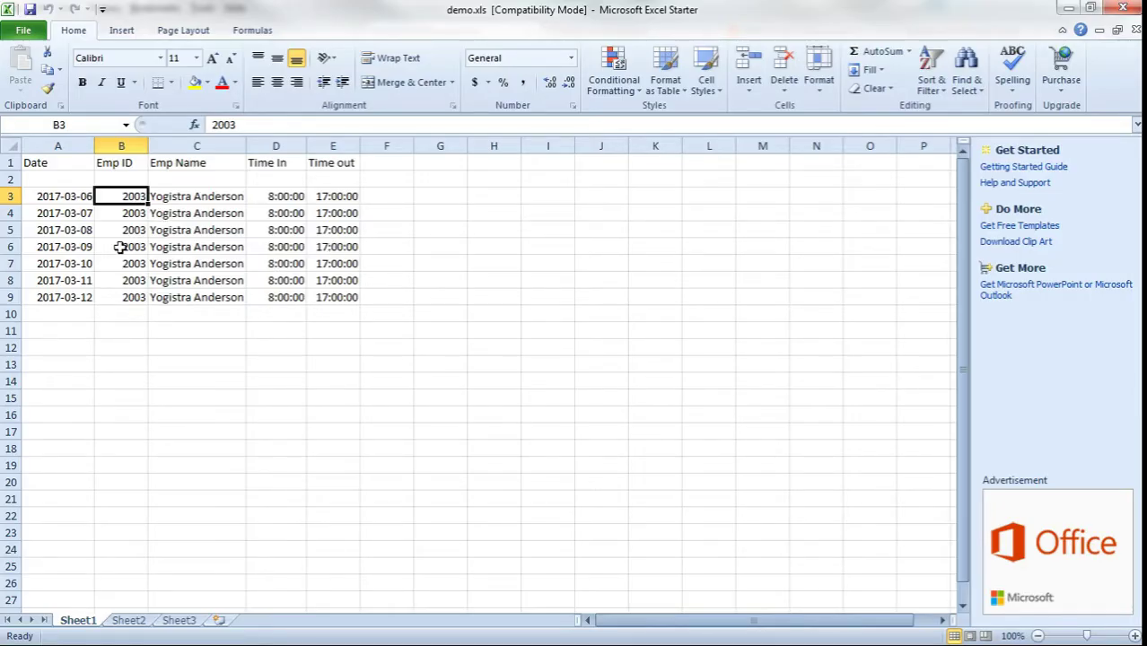
Check the dates 2017-03-06 to 2017-03-12 and widen columns C and E.
click(68, 209)
click(71, 195)
click(85, 299)
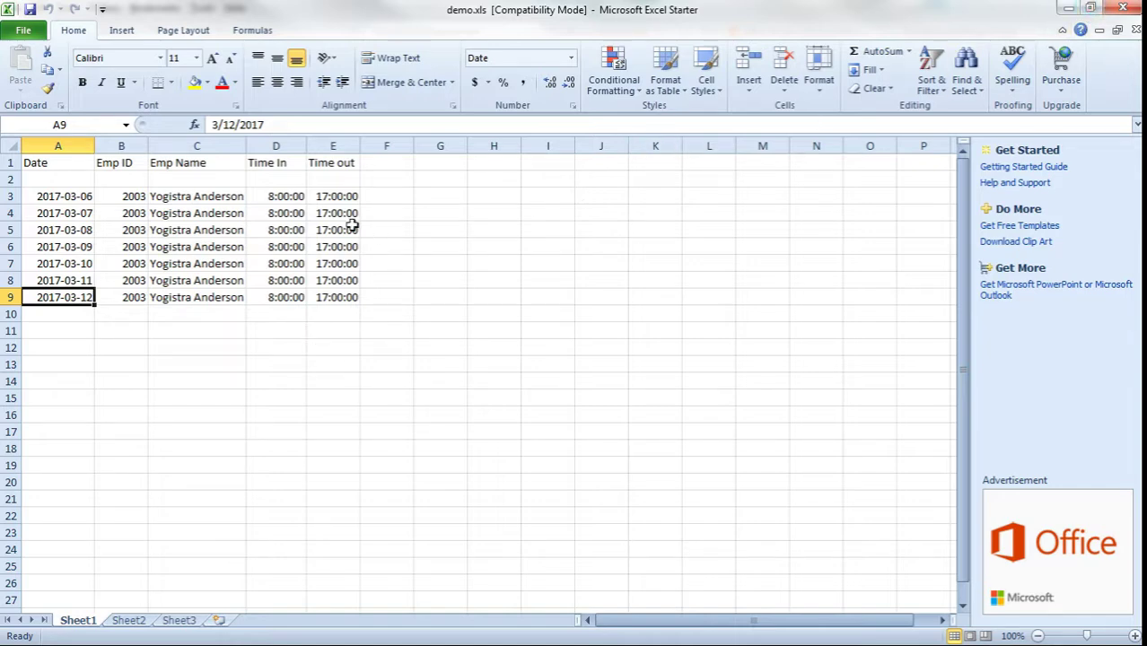
drag(246, 147, 255, 149)
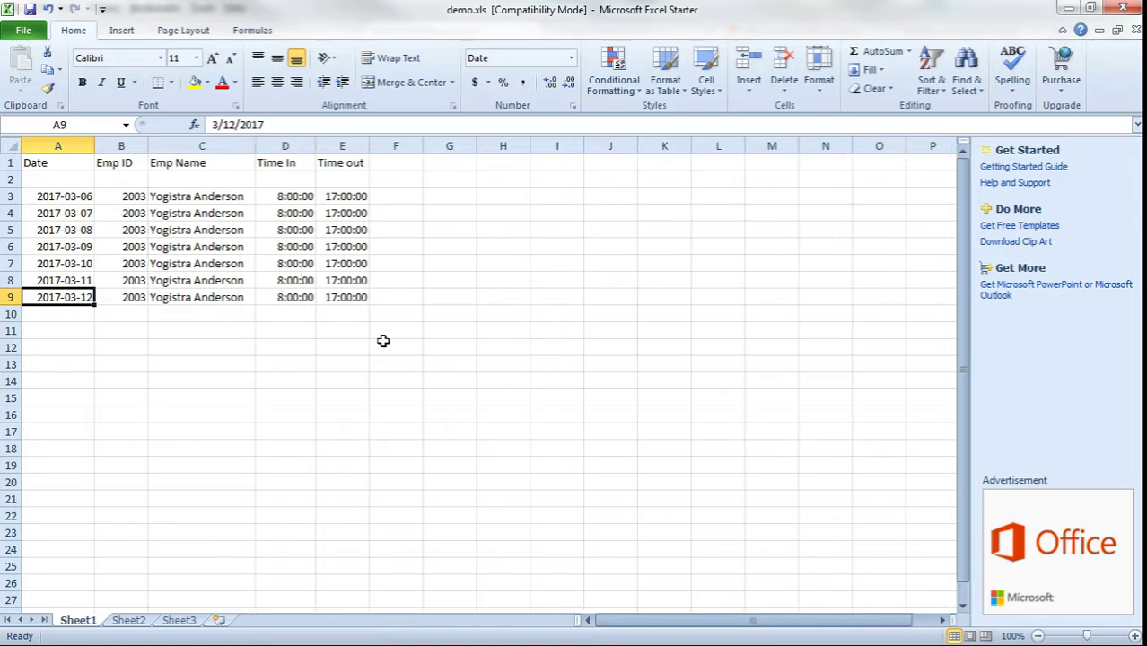
drag(369, 146, 396, 145)
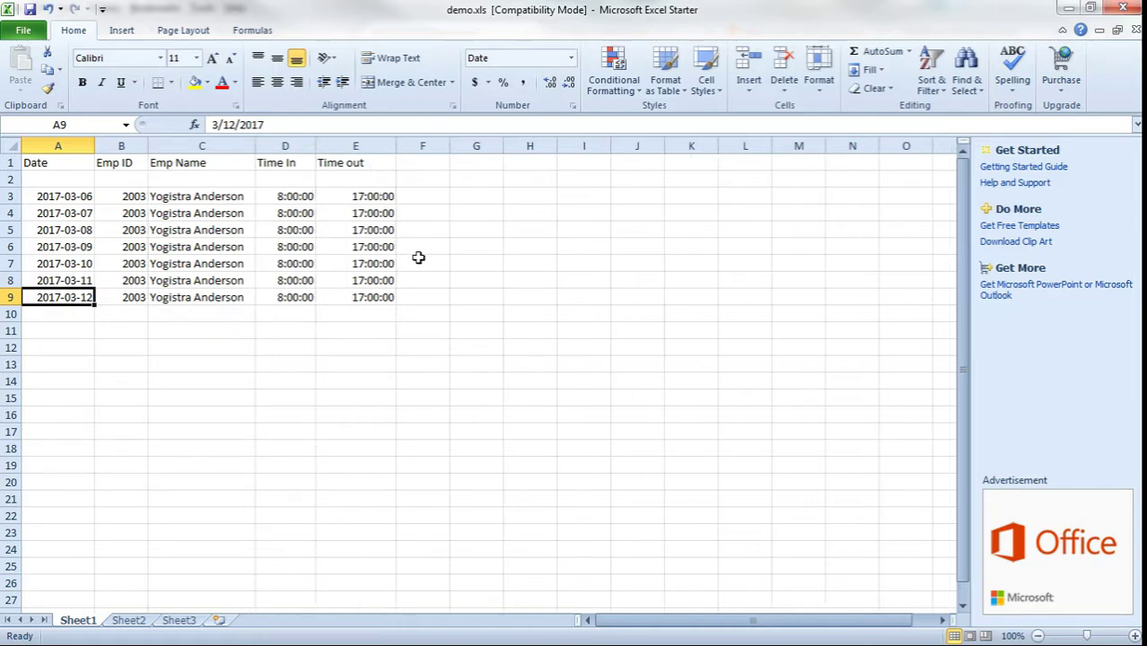
Review row 3 (ID 2003, 8:00:00 start), then close demo.xls with Don't Save.
click(72, 195)
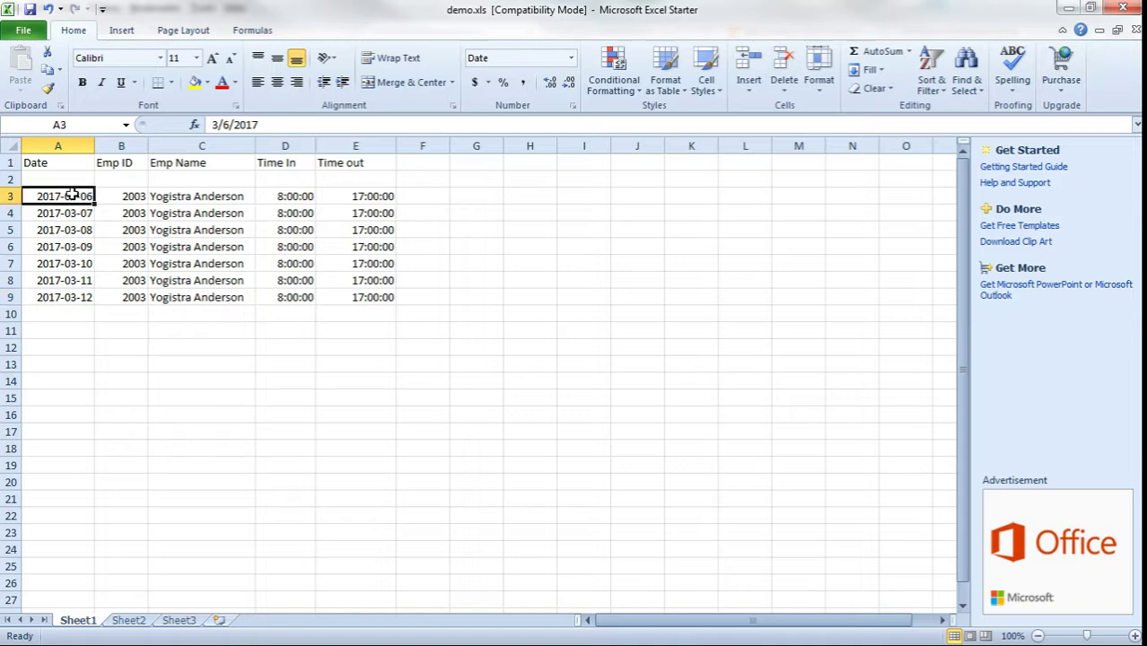
click(144, 196)
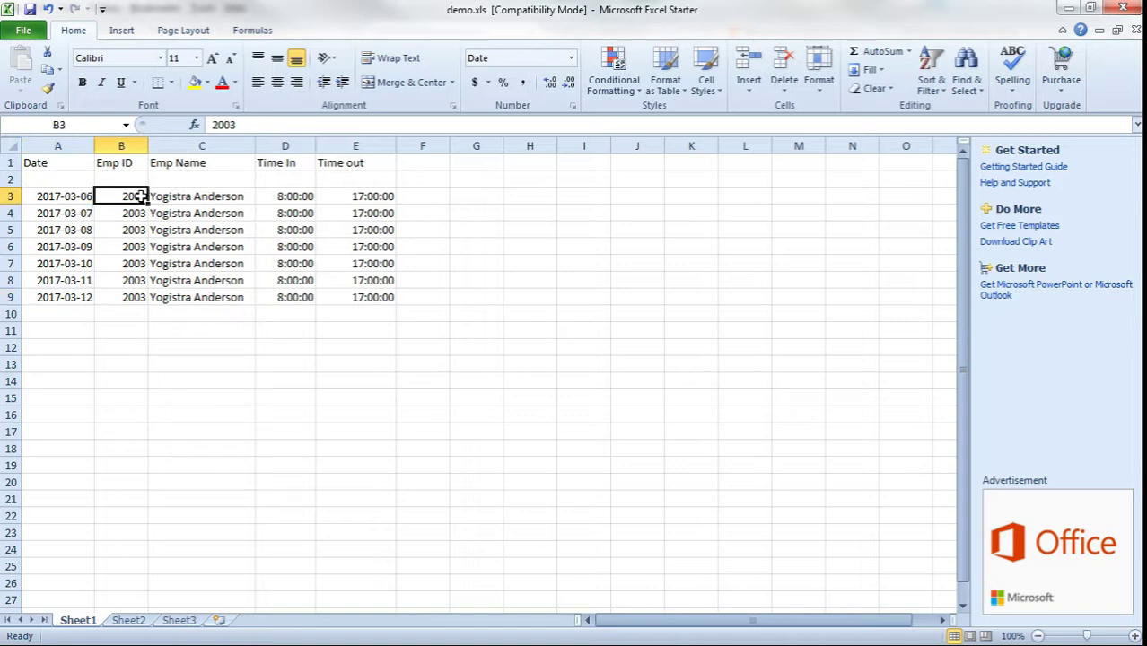
click(216, 199)
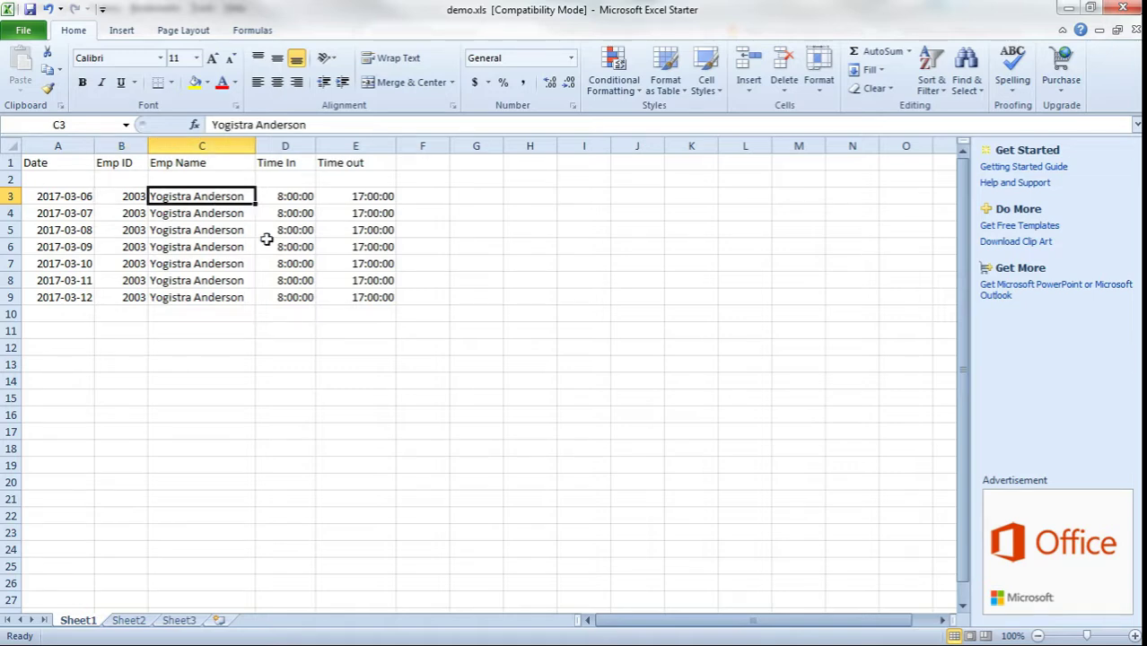
click(285, 345)
click(296, 197)
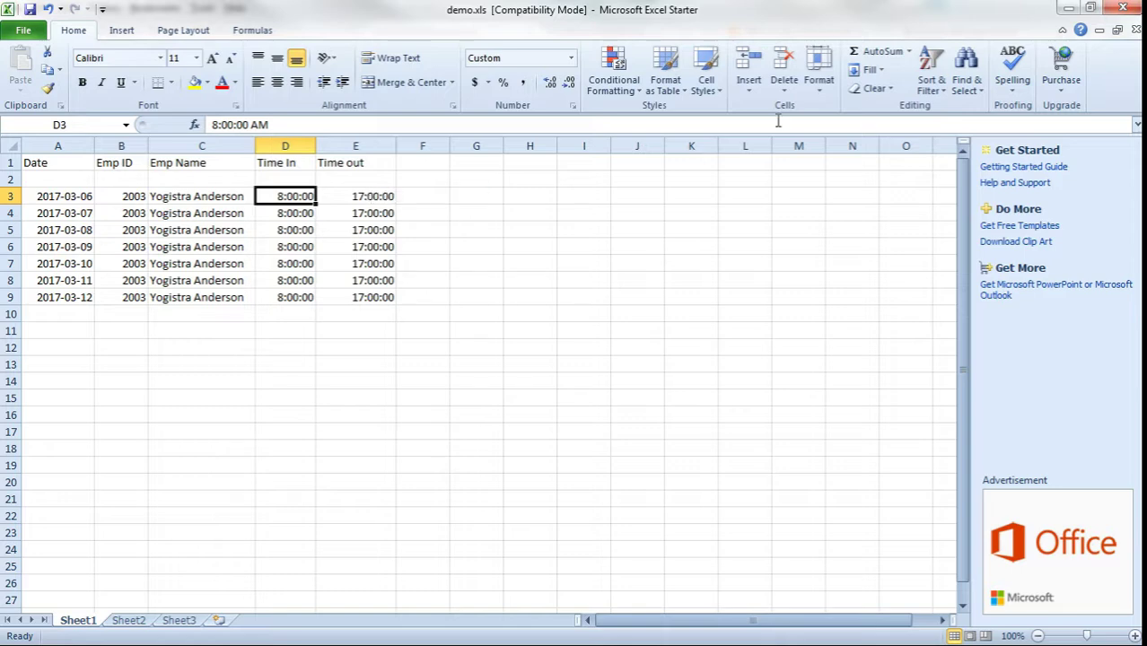
click(1114, 11)
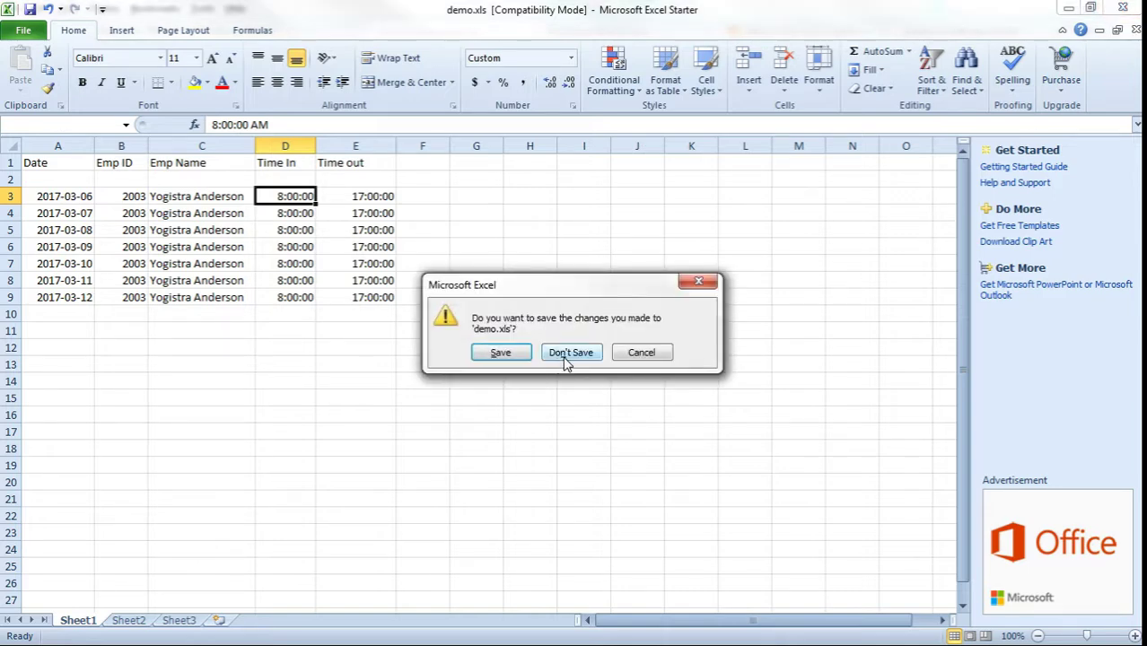
click(565, 356)
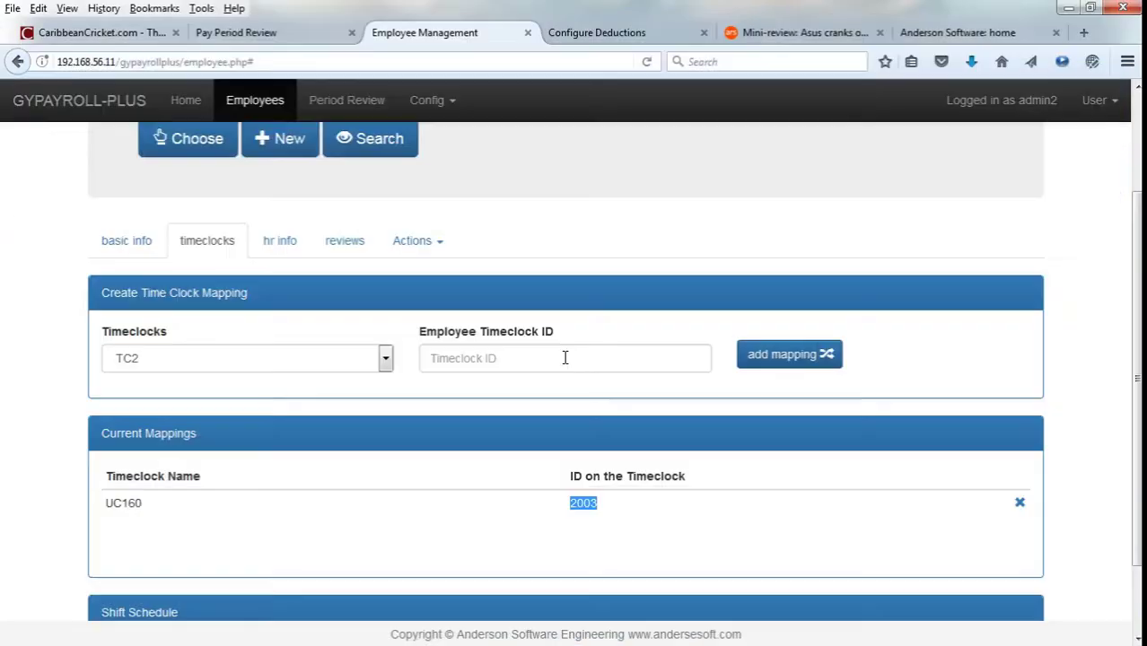
On the Pay Period Review page, start a timeclock import with UC160 as the source.
click(270, 32)
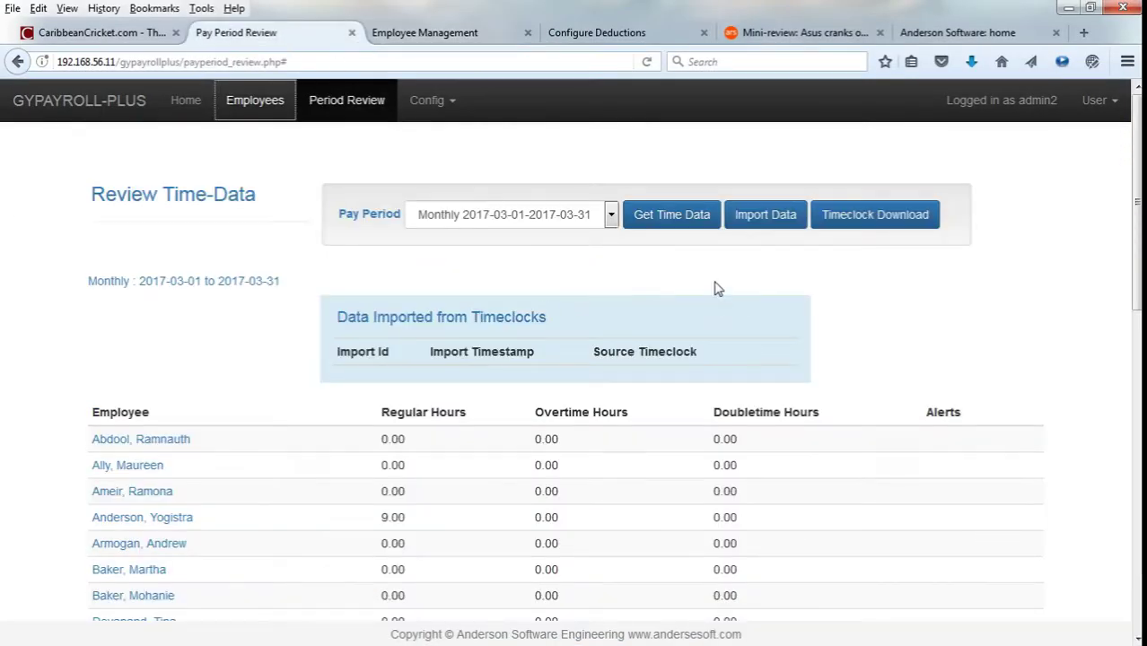
click(766, 216)
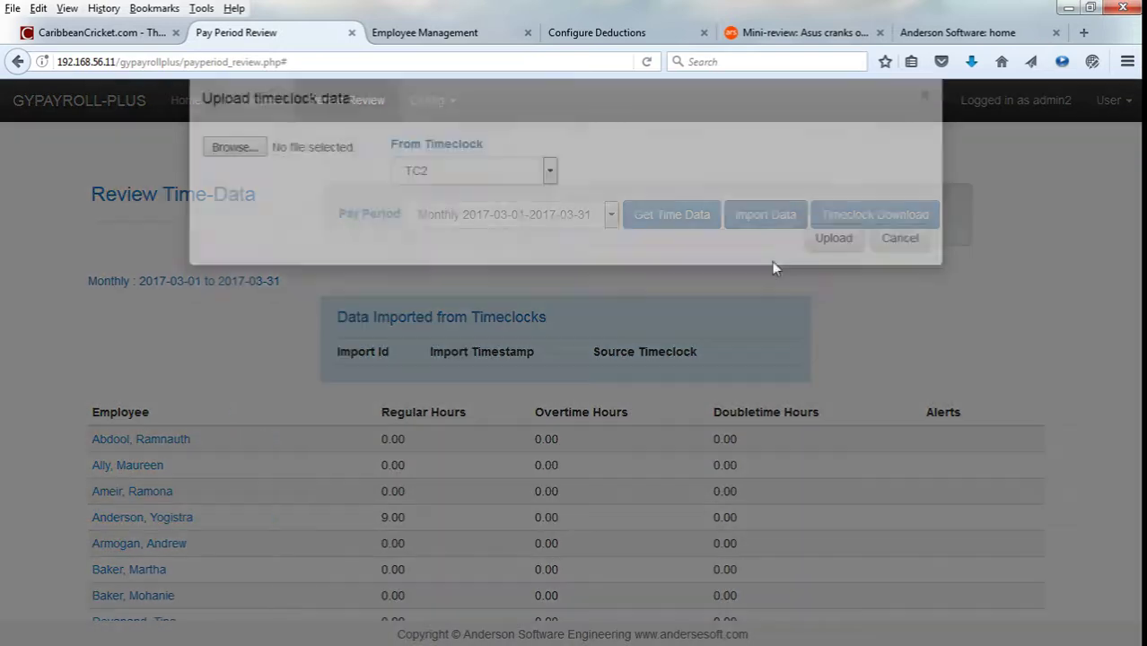
click(495, 203)
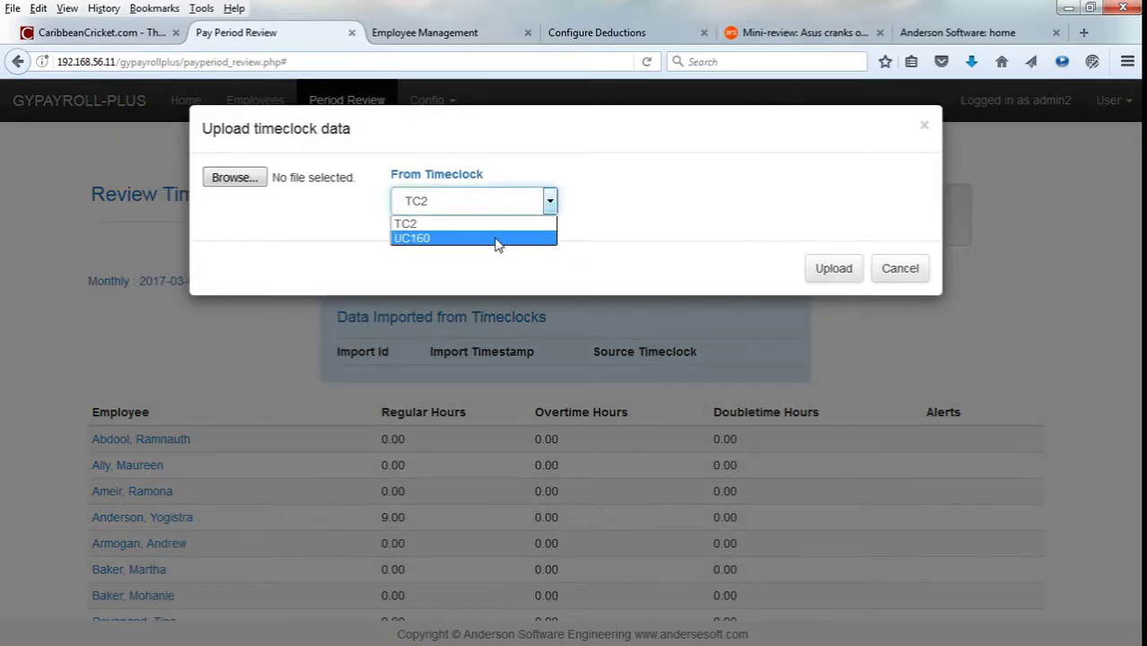
click(498, 238)
click(505, 210)
click(507, 238)
click(640, 187)
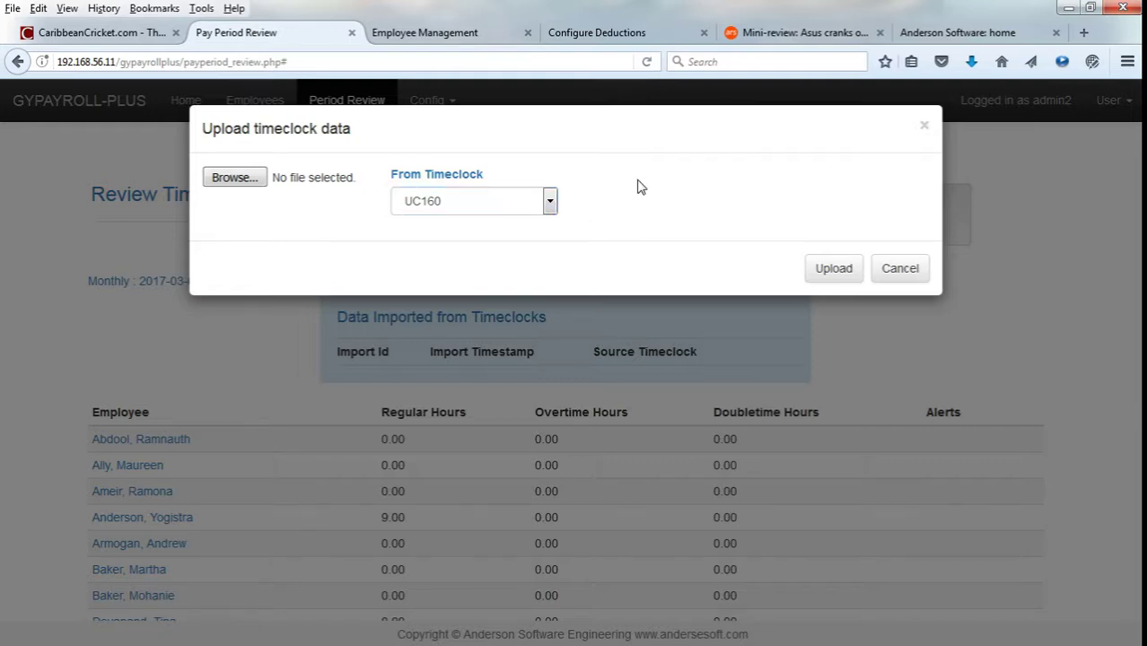
Upload demo.xls as the timeclock file and dismiss the upload results.
click(254, 185)
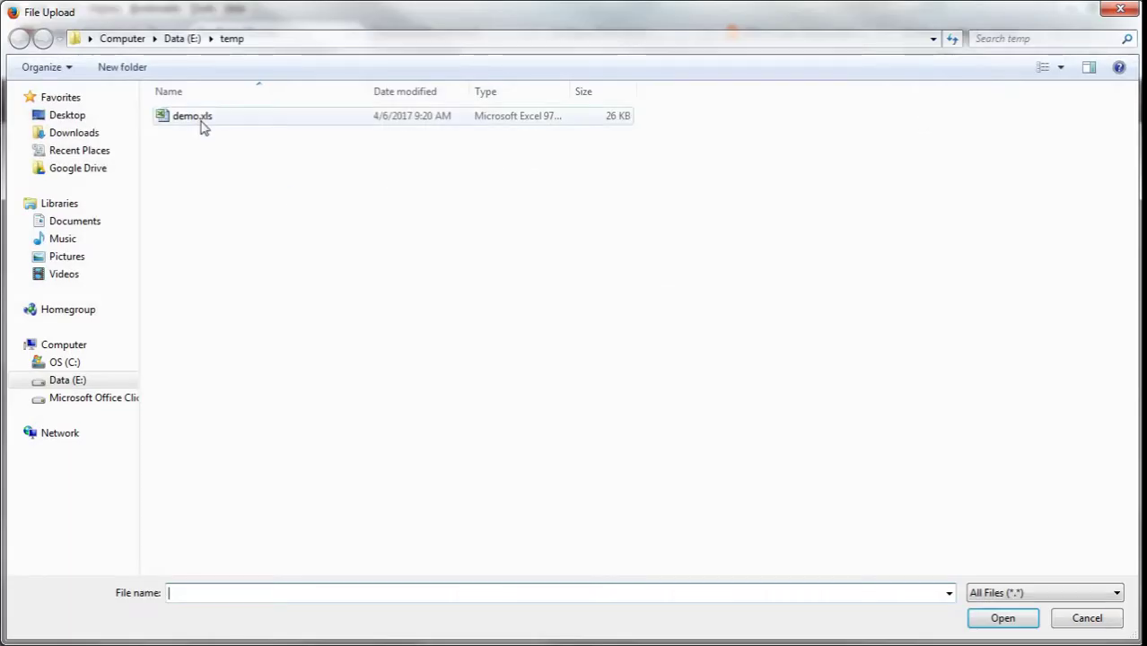
double_click(202, 123)
click(831, 270)
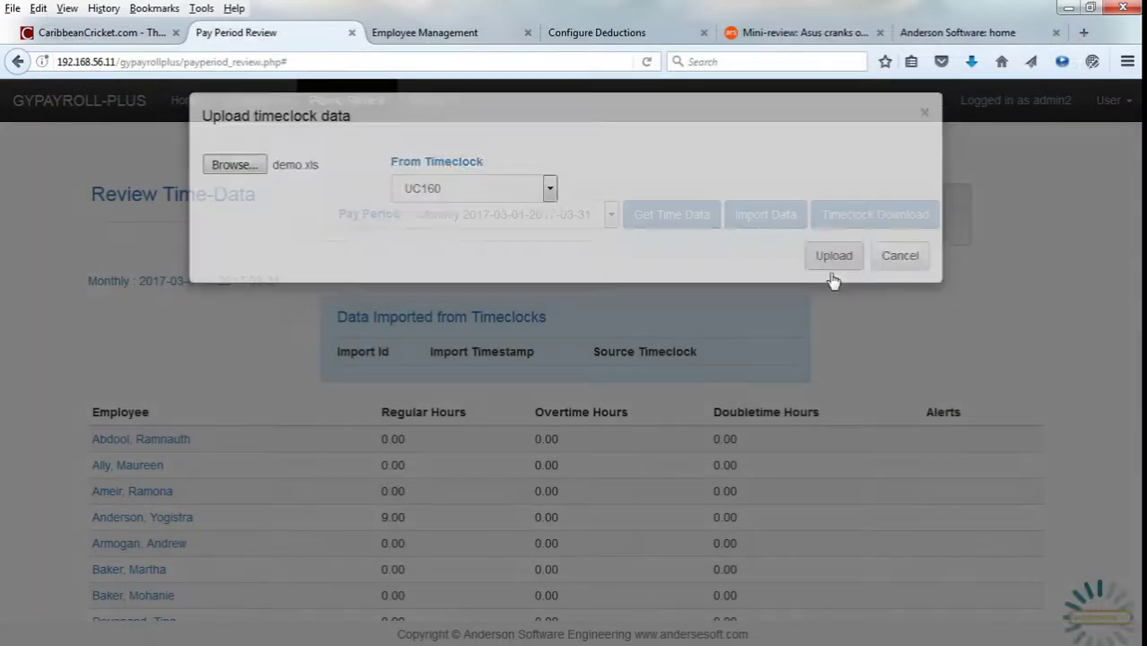
mouse_move(934, 189)
mouse_down()
mouse_move(935, 386)
mouse_move(934, 185)
mouse_up()
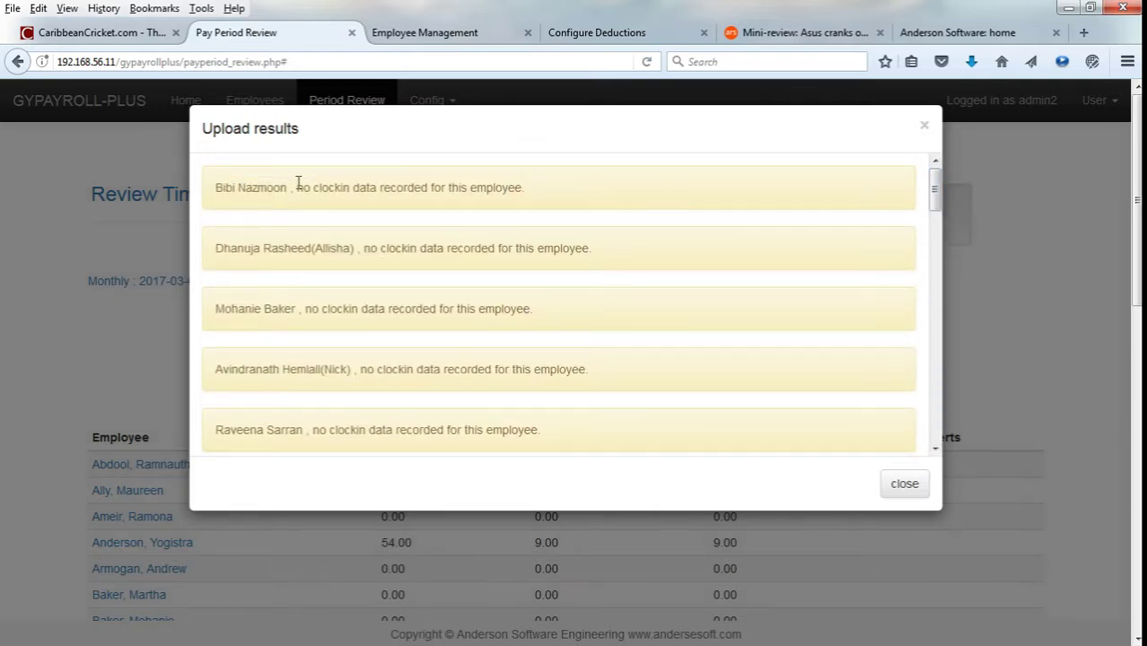
scroll(474, 245, down, 8)
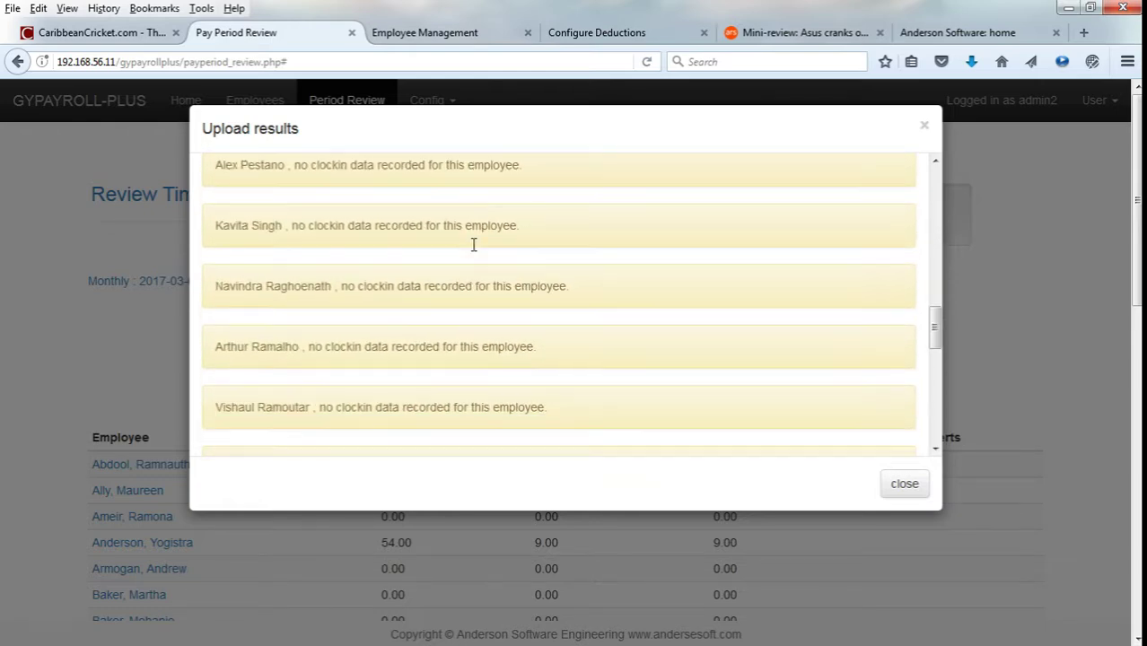
scroll(492, 249, down, 8)
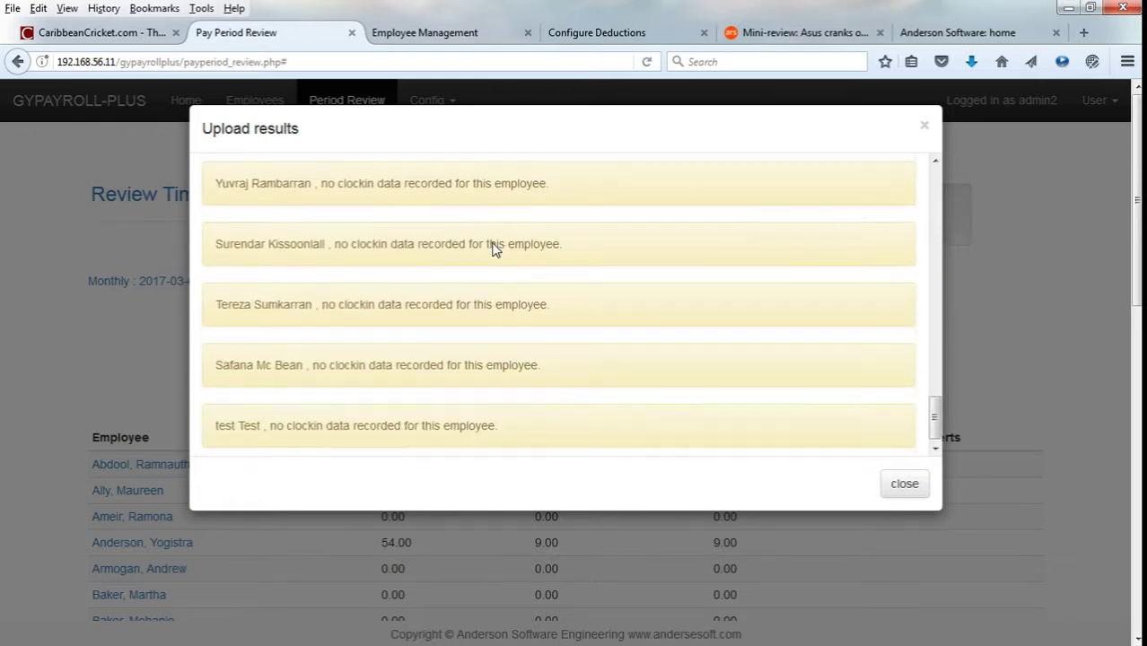
mouse_move(935, 420)
mouse_down()
mouse_move(947, 168)
mouse_move(935, 419)
mouse_up()
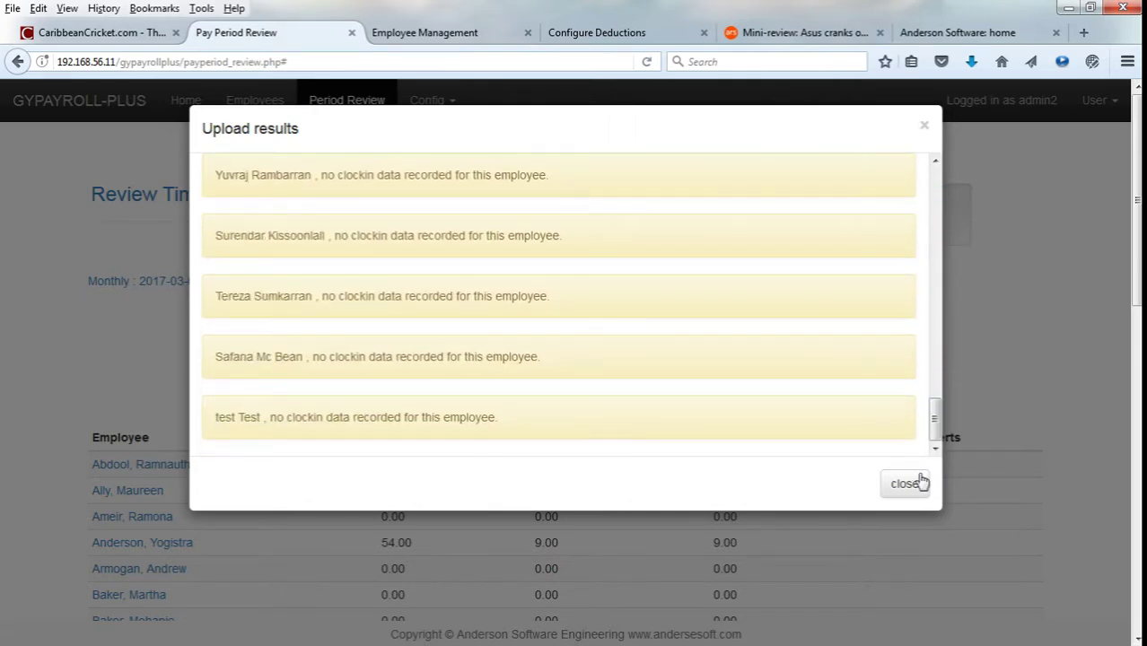
click(907, 484)
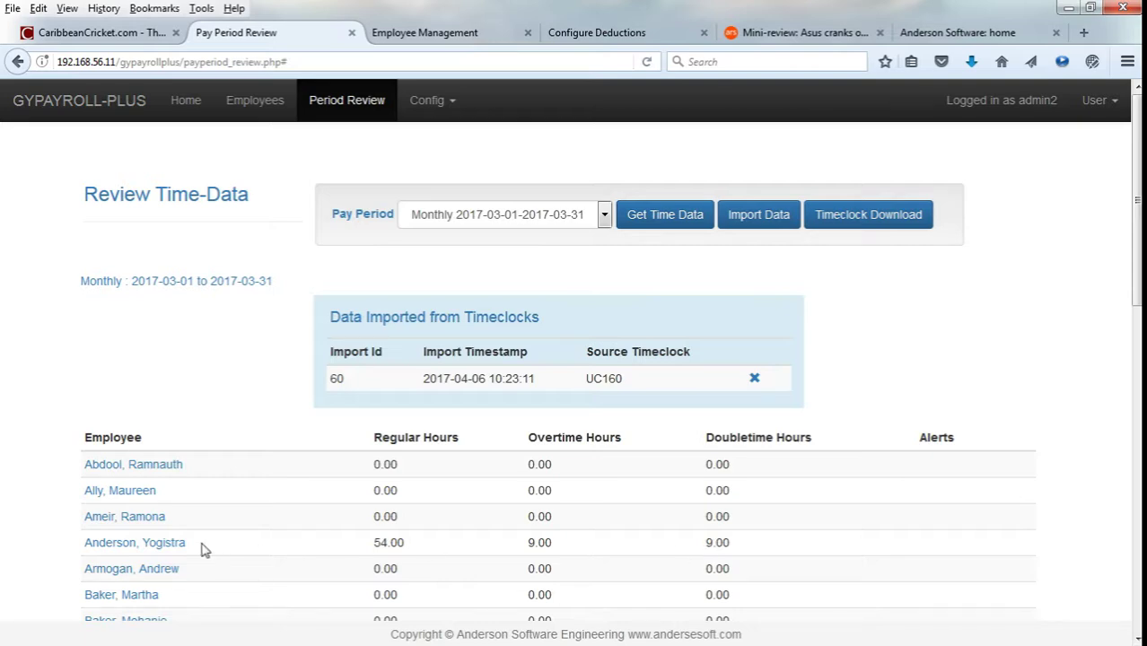
Review the employee's March 2017 events calendar, expanding days to see On Duty shift times.
click(162, 543)
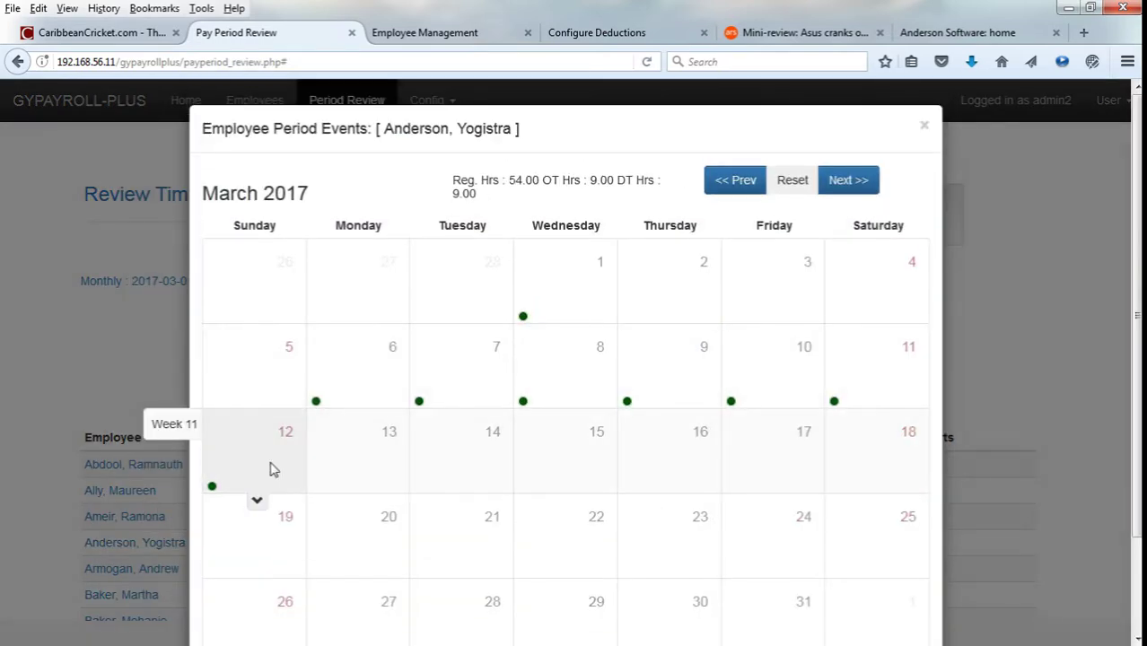
click(265, 438)
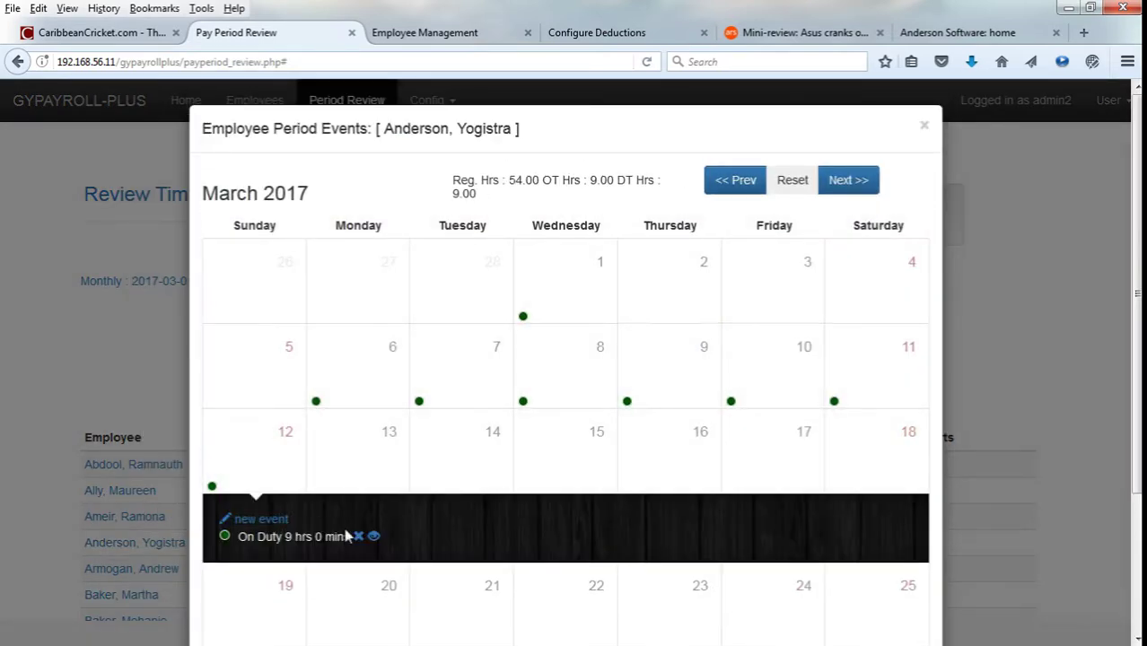
click(372, 536)
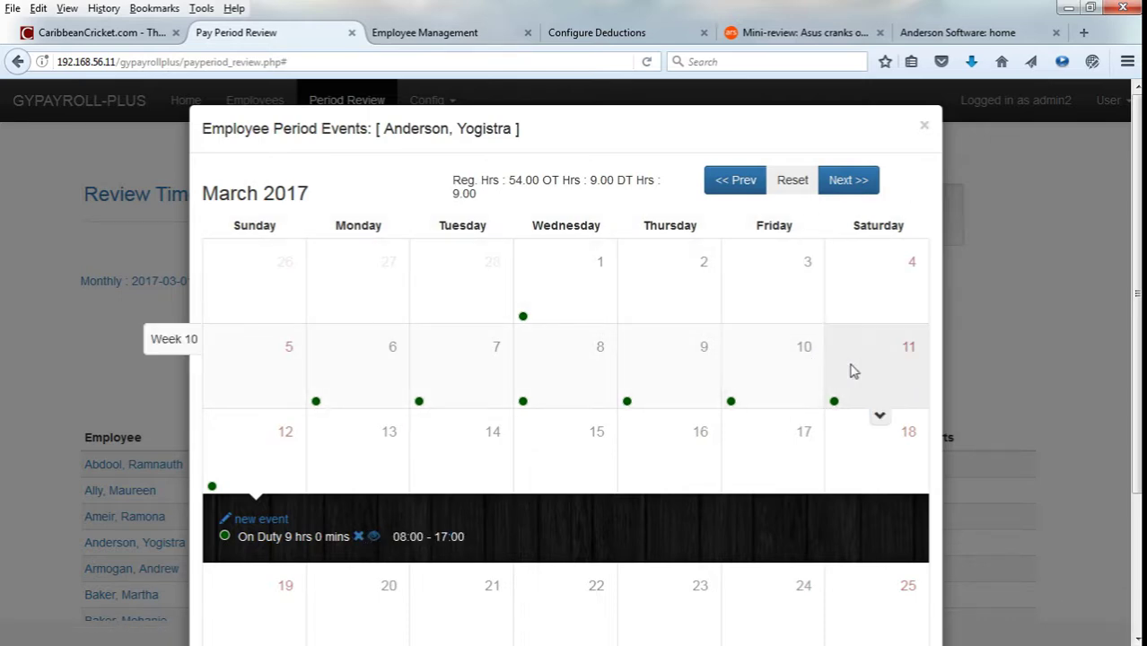
click(813, 381)
click(671, 402)
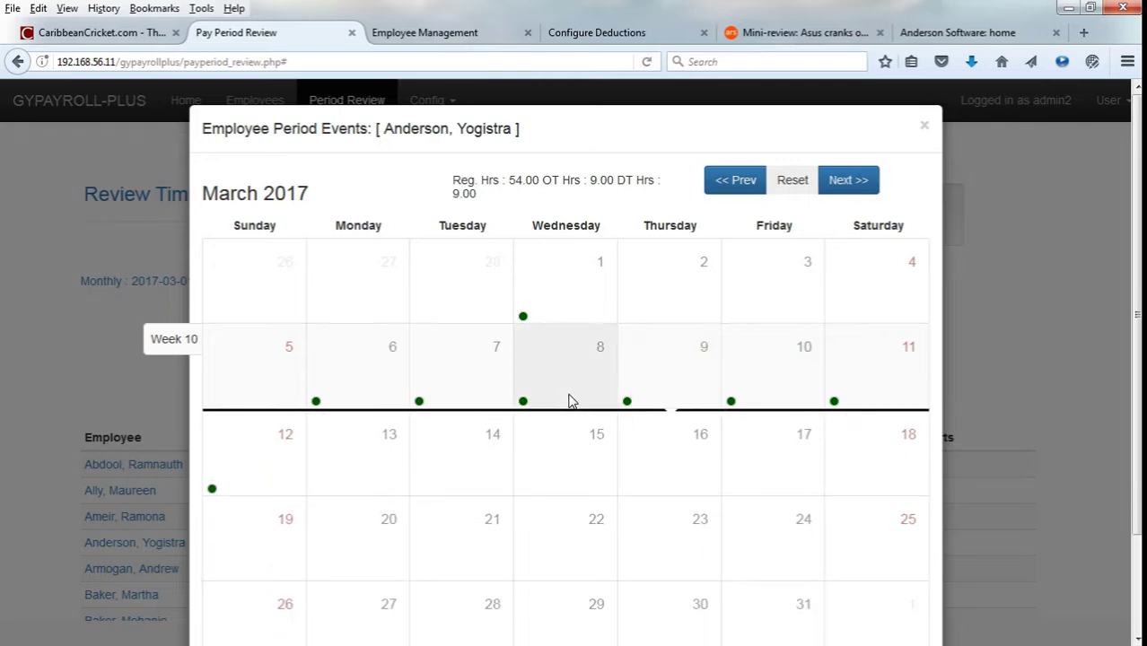
click(568, 401)
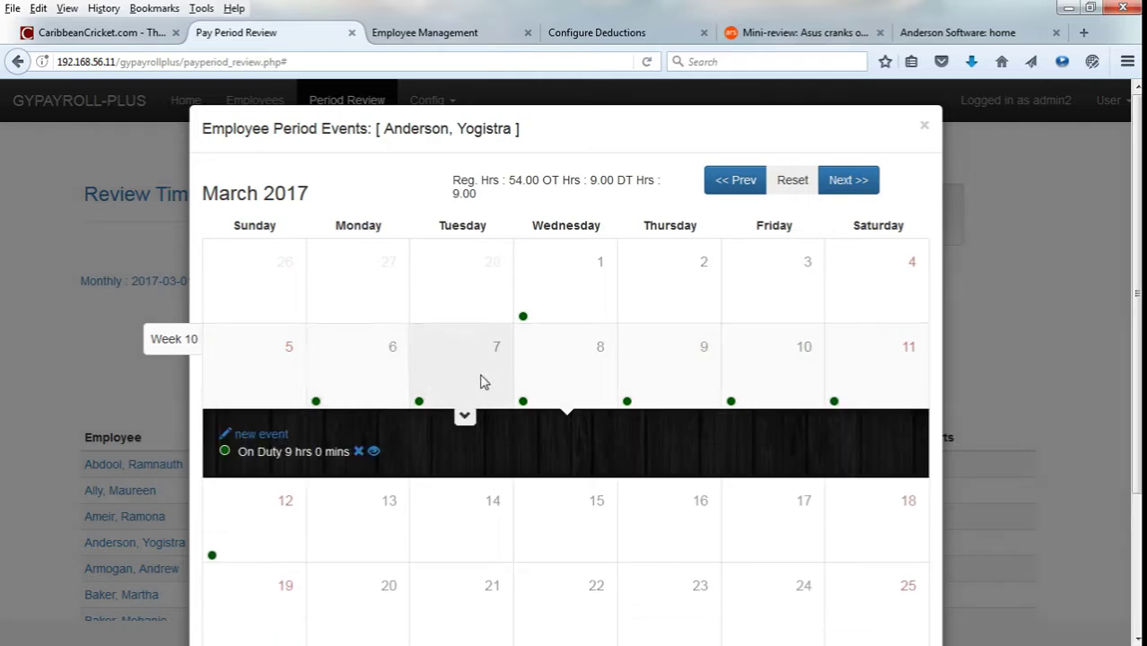
click(926, 134)
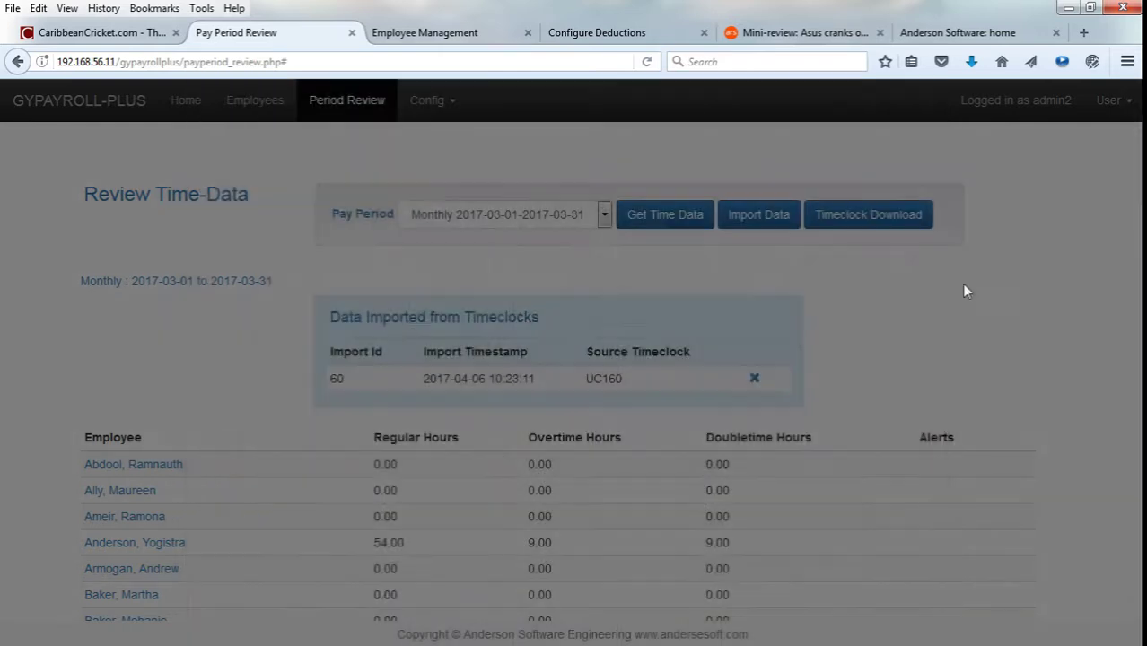
Scroll through the review table, then go back to the Home dashboard.
scroll(1004, 299, down, 1)
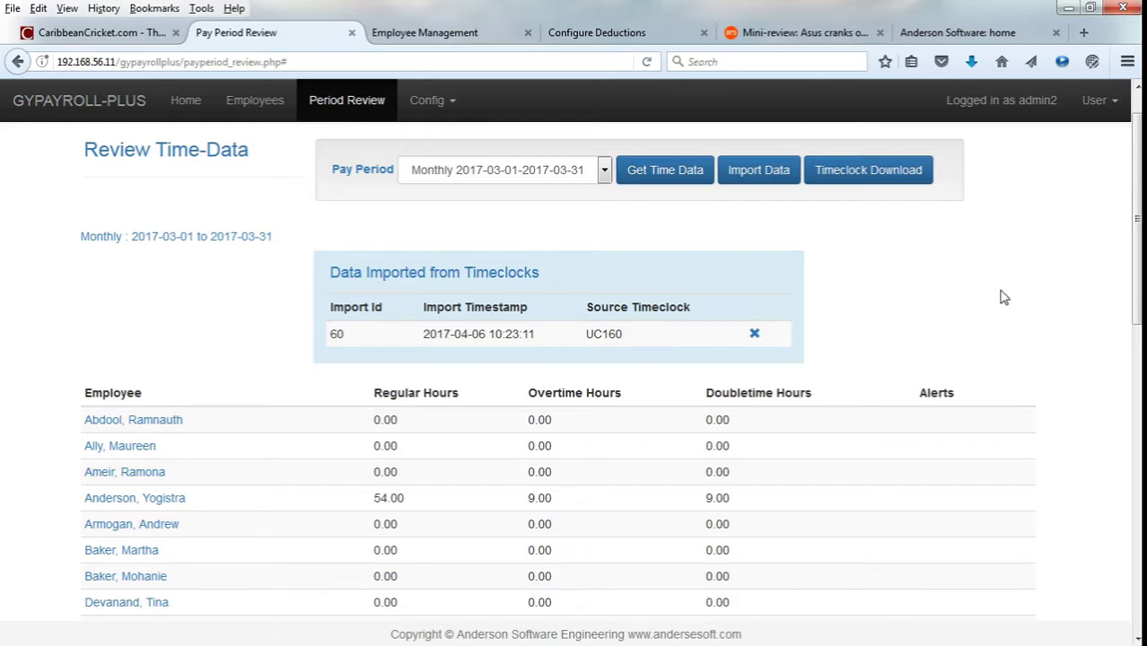
scroll(1004, 298, down, 2)
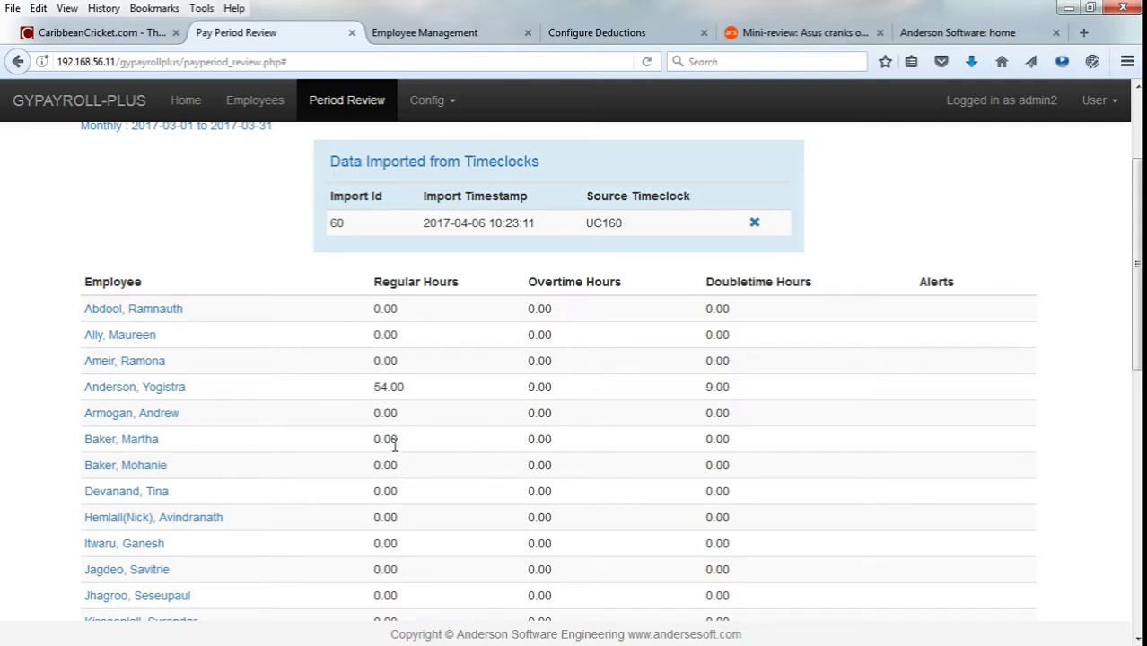
scroll(396, 433, down, 5)
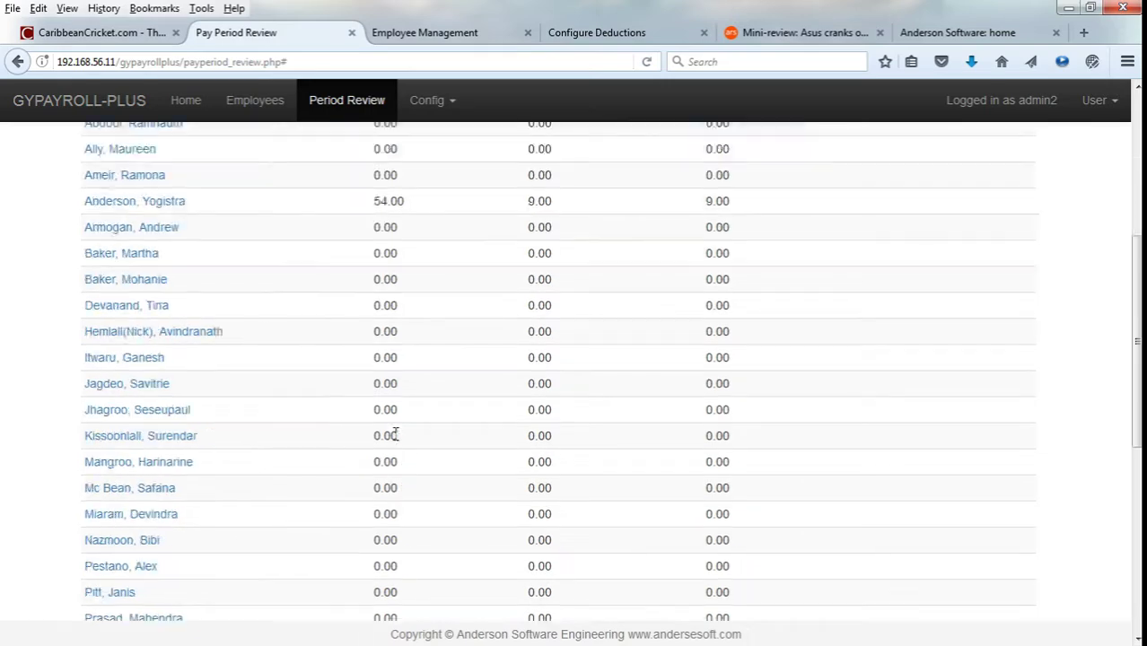
scroll(397, 431, up, 7)
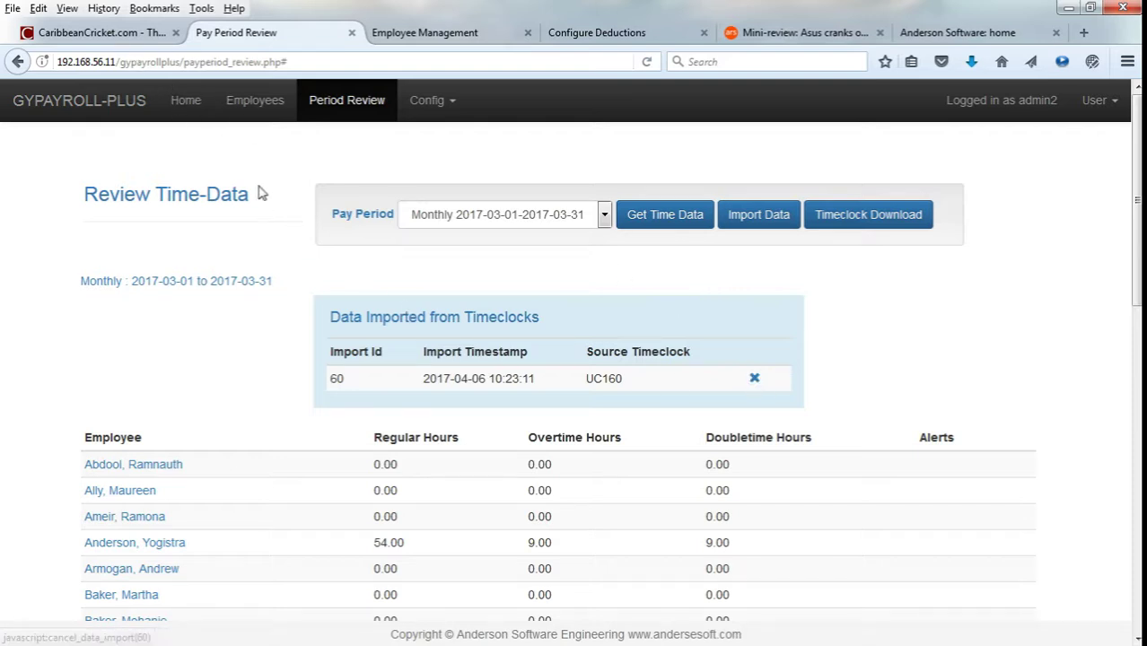
click(186, 103)
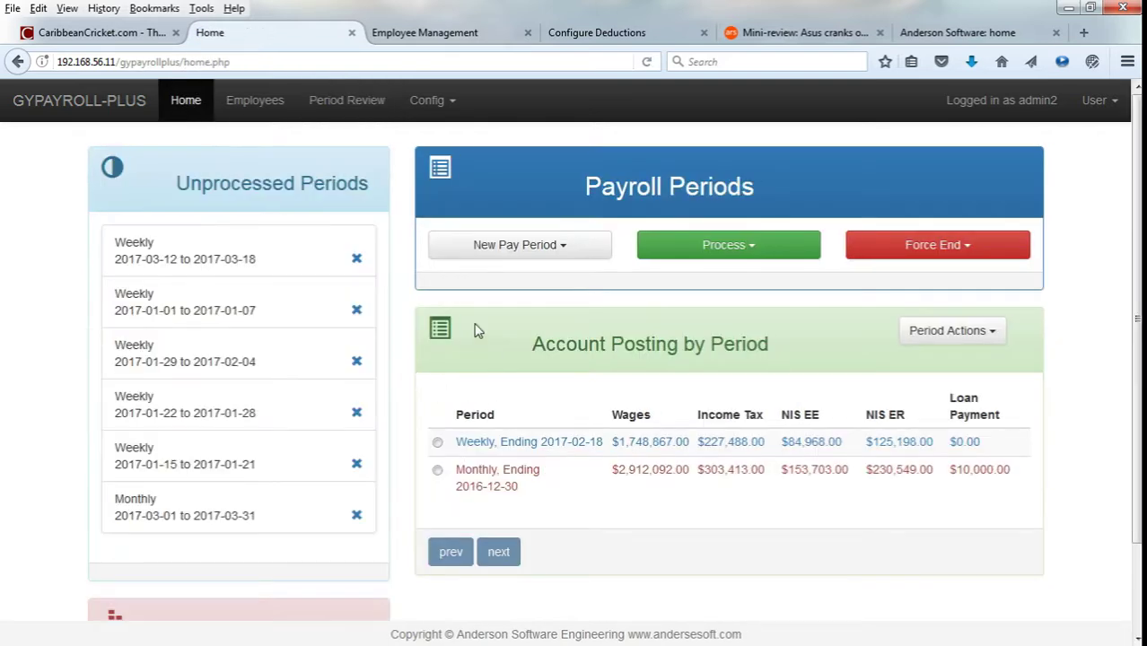
Run payroll processing for the Monthly period ending 2017-03-31.
click(683, 253)
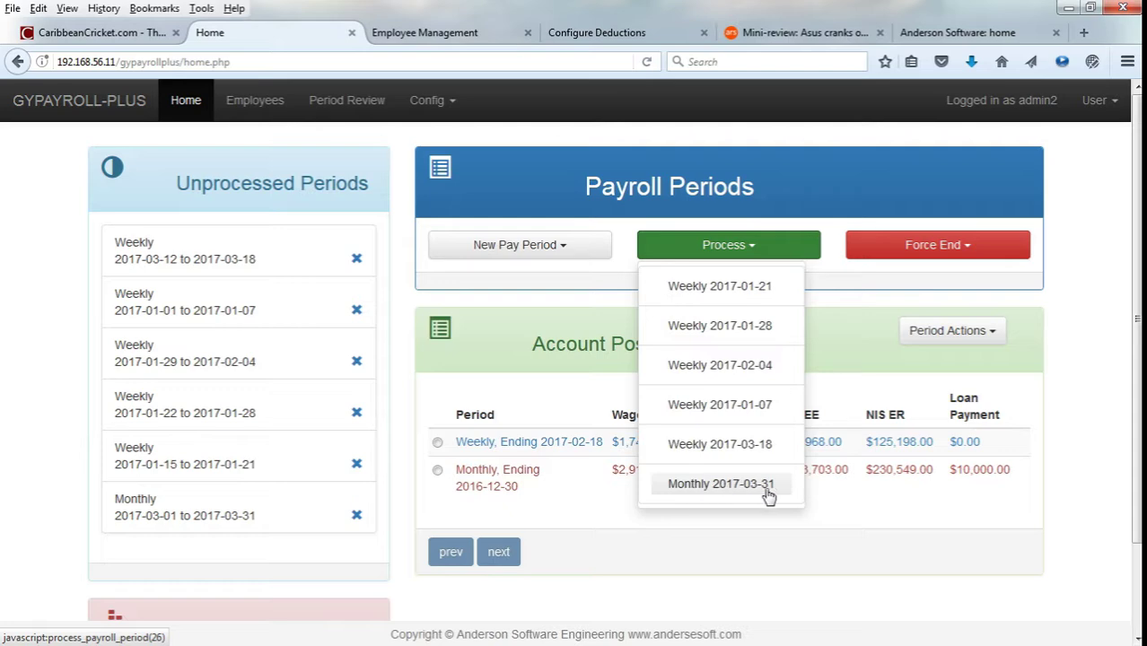
click(766, 489)
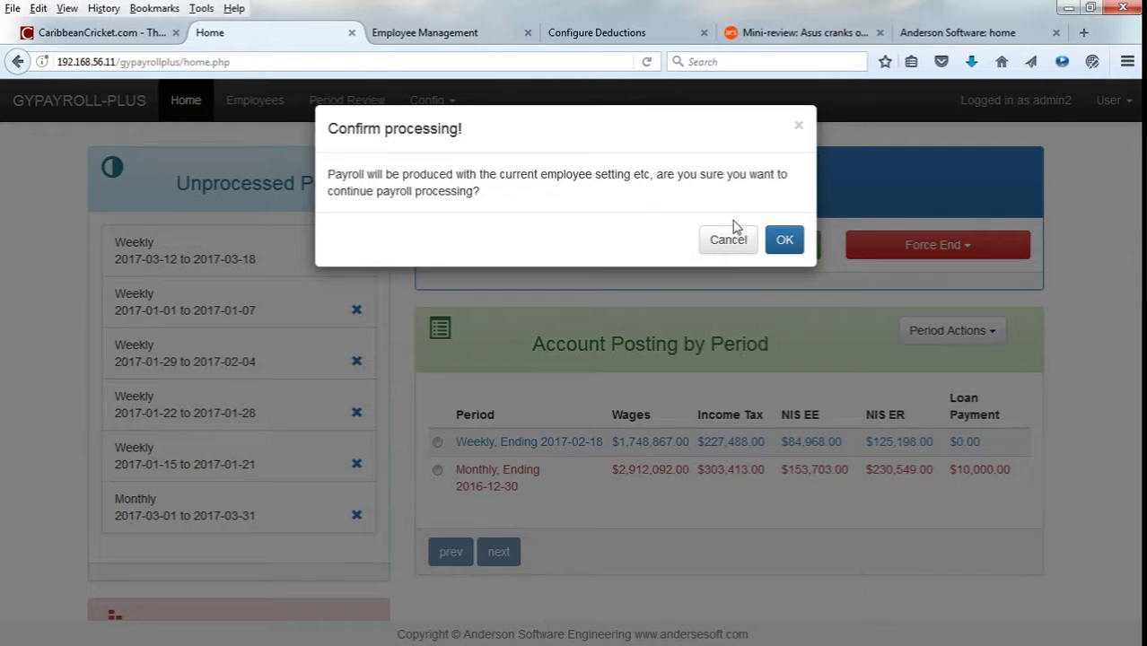
click(783, 240)
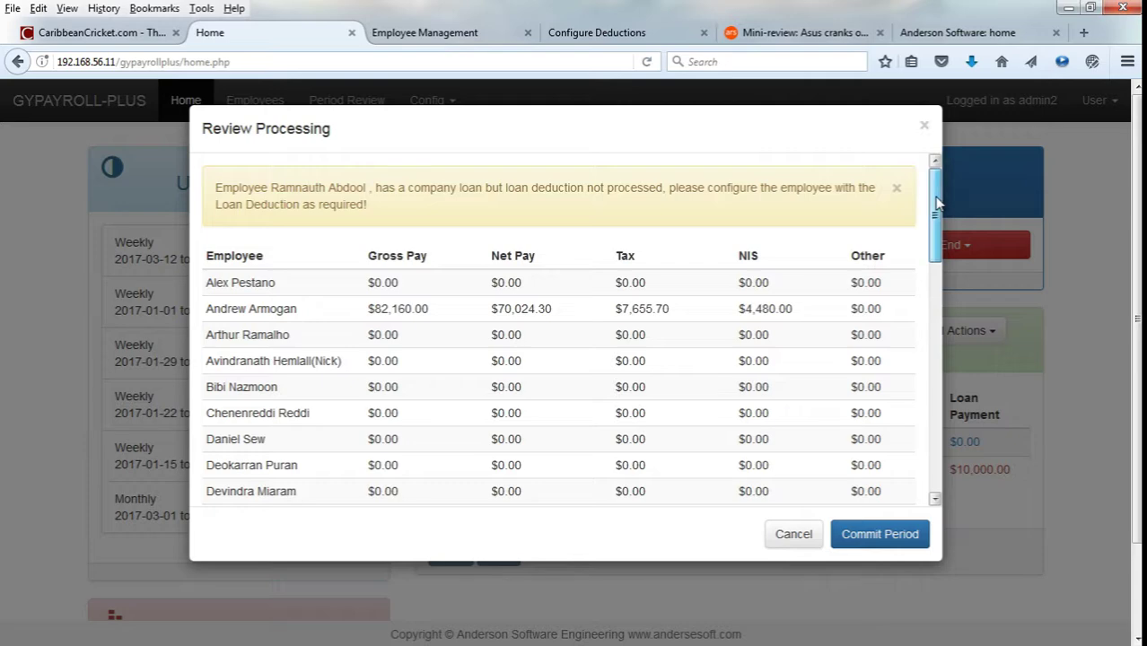
Review processing results, expand one employee's earnings and deductions, then commit the period.
mouse_move(936, 204)
mouse_down()
mouse_move(936, 507)
mouse_move(940, 186)
mouse_up()
drag(940, 186, 930, 254)
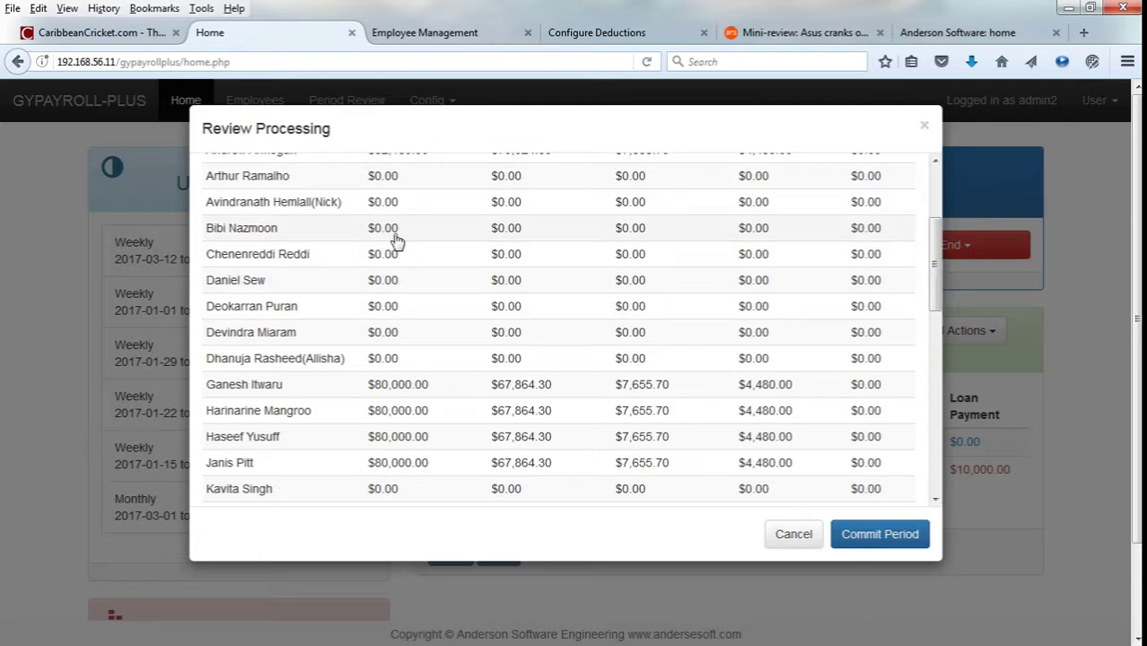
scroll(397, 241, up, 3)
drag(935, 248, 935, 302)
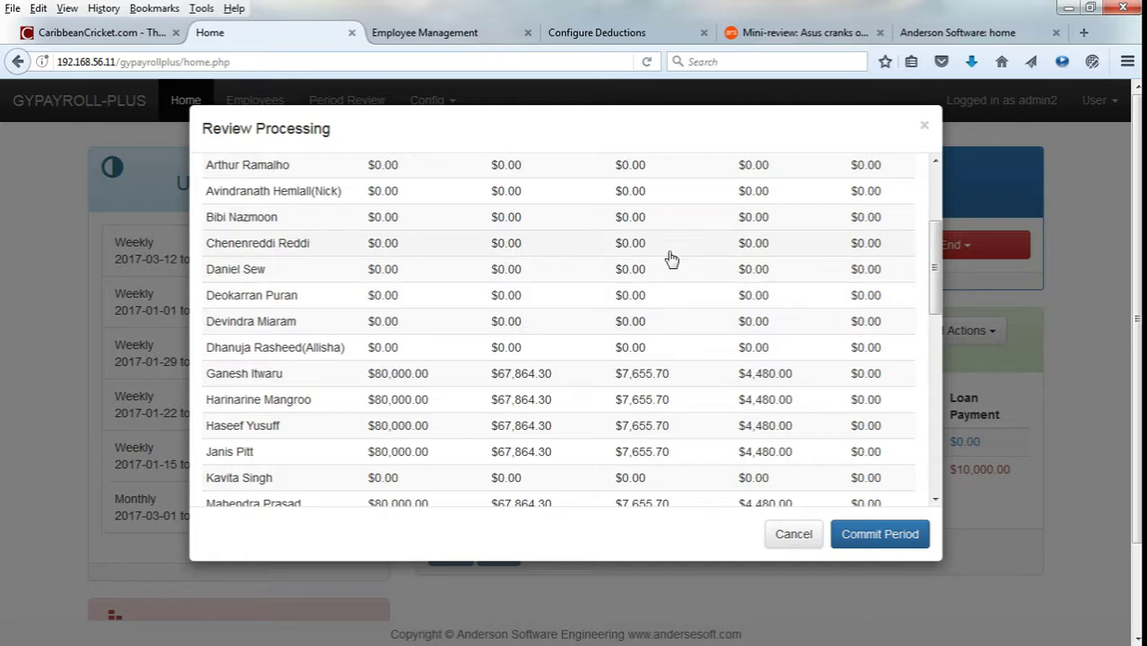
scroll(429, 386, down, 2)
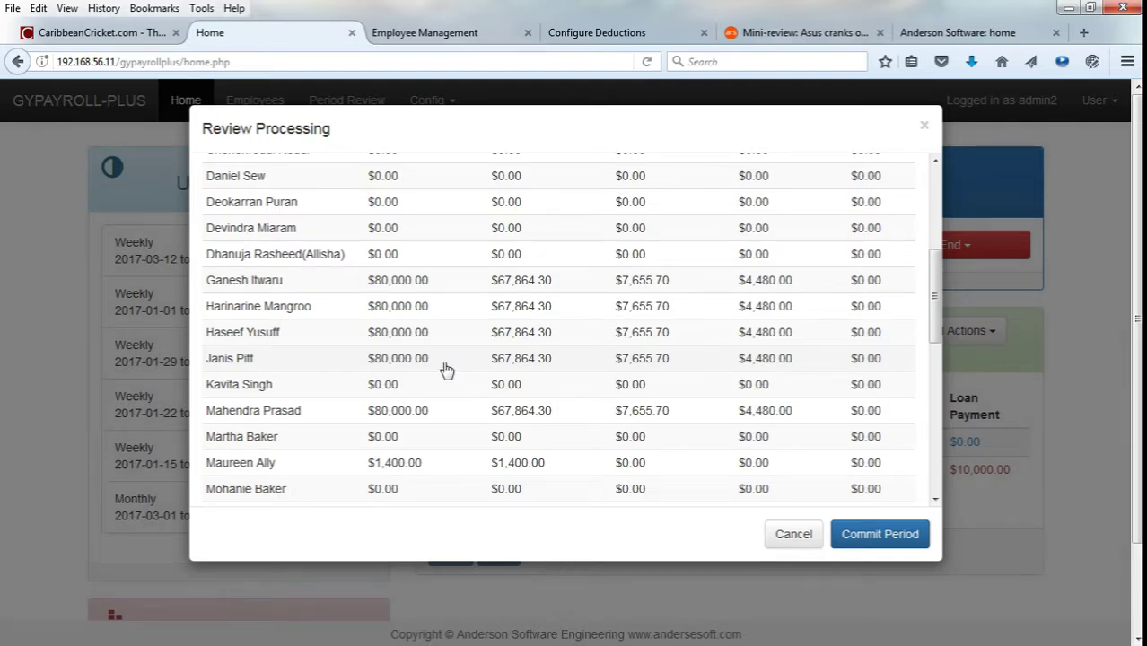
scroll(447, 370, down, 2)
scroll(447, 370, down, 8)
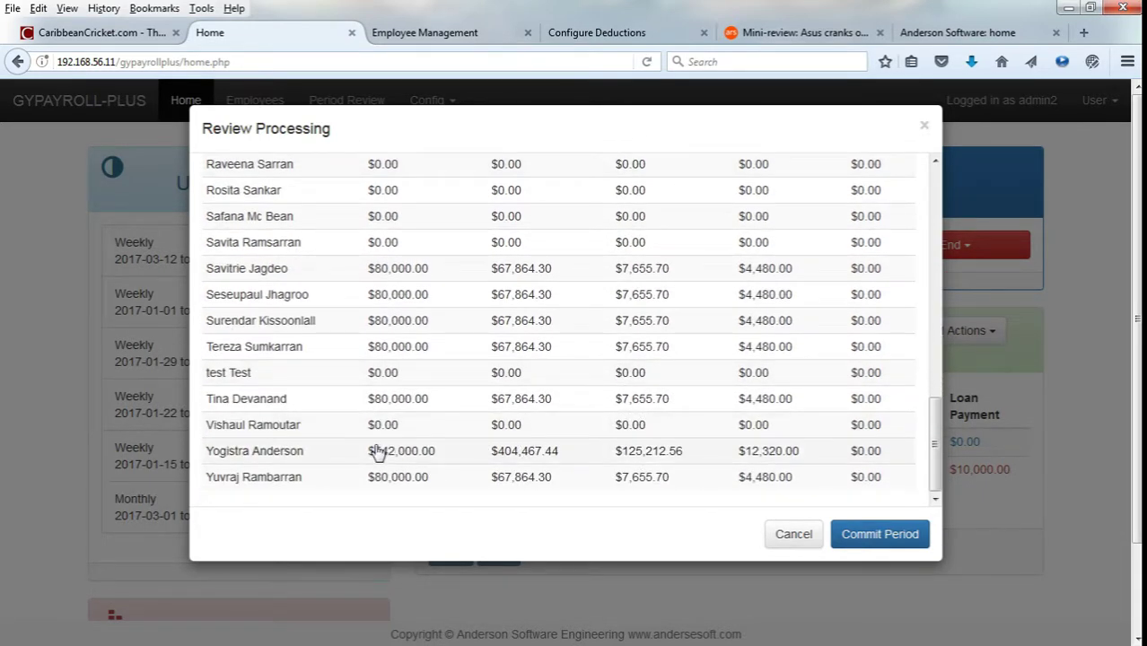
click(391, 460)
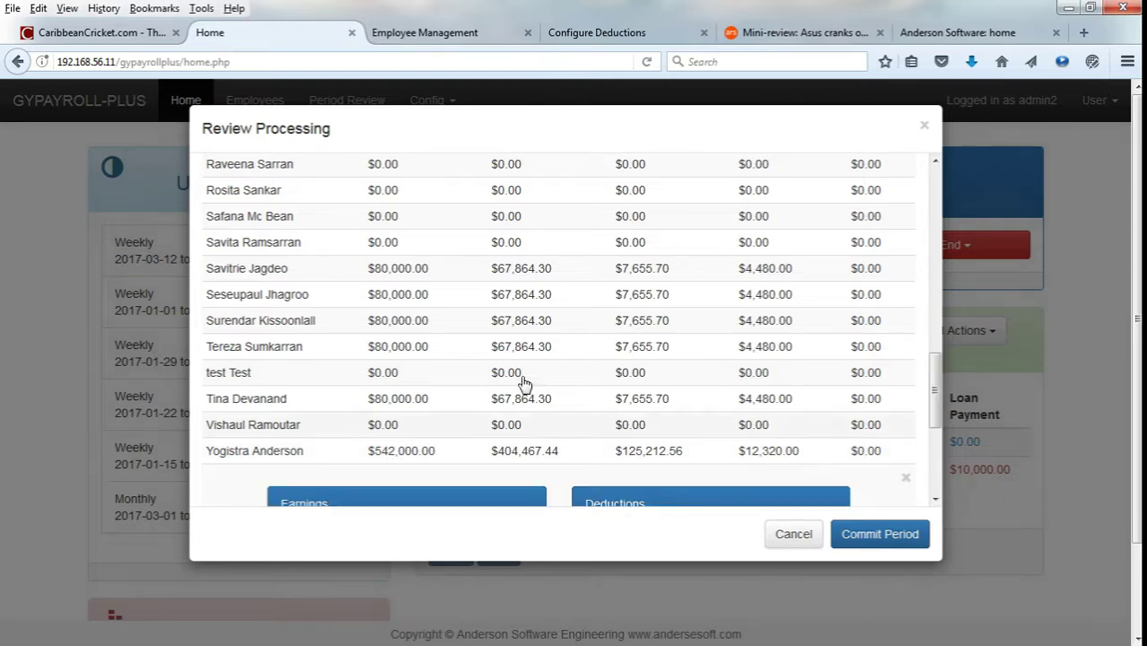
scroll(539, 359, down, 3)
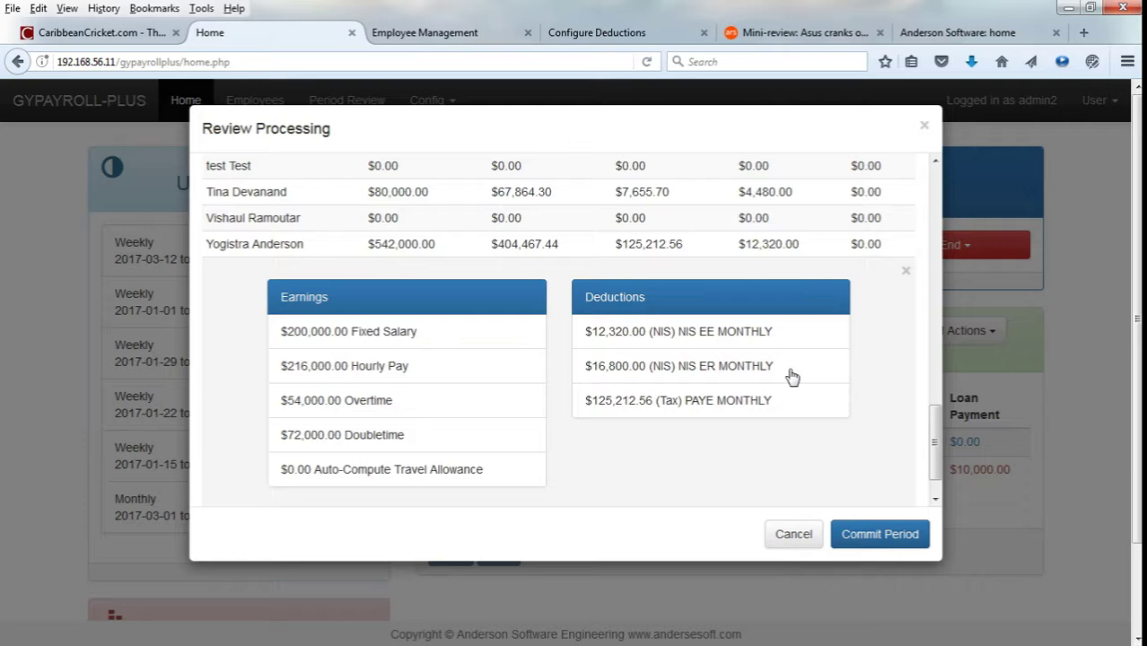
click(874, 536)
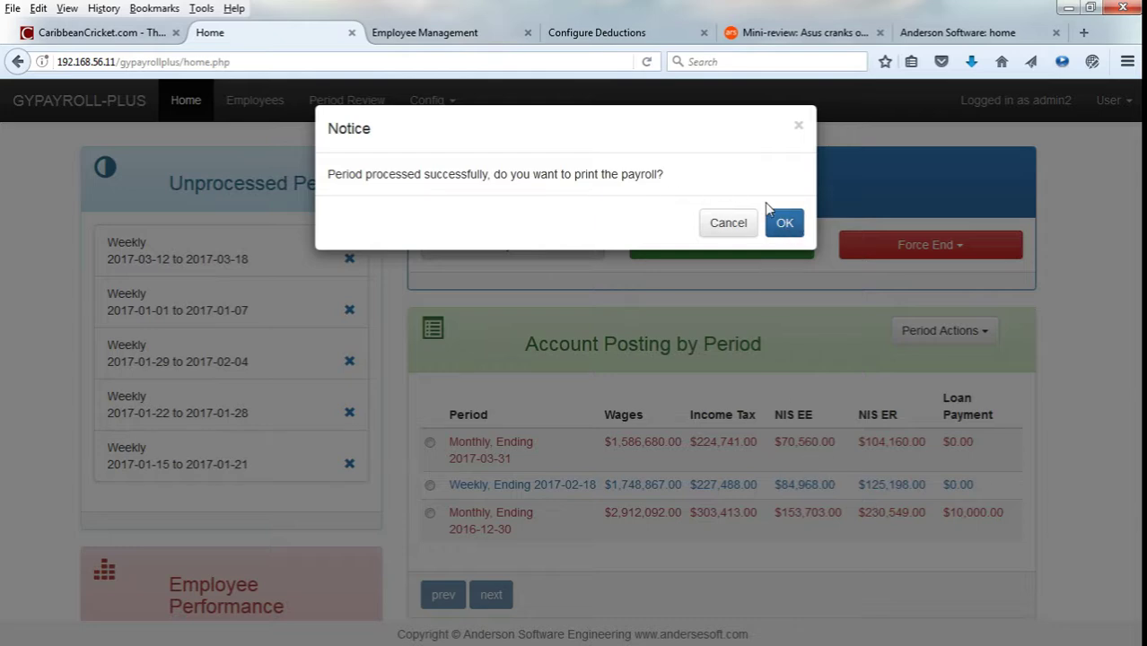
Print the Long Payroll Sheet for period 26, scroll through its pages, and close it.
click(781, 225)
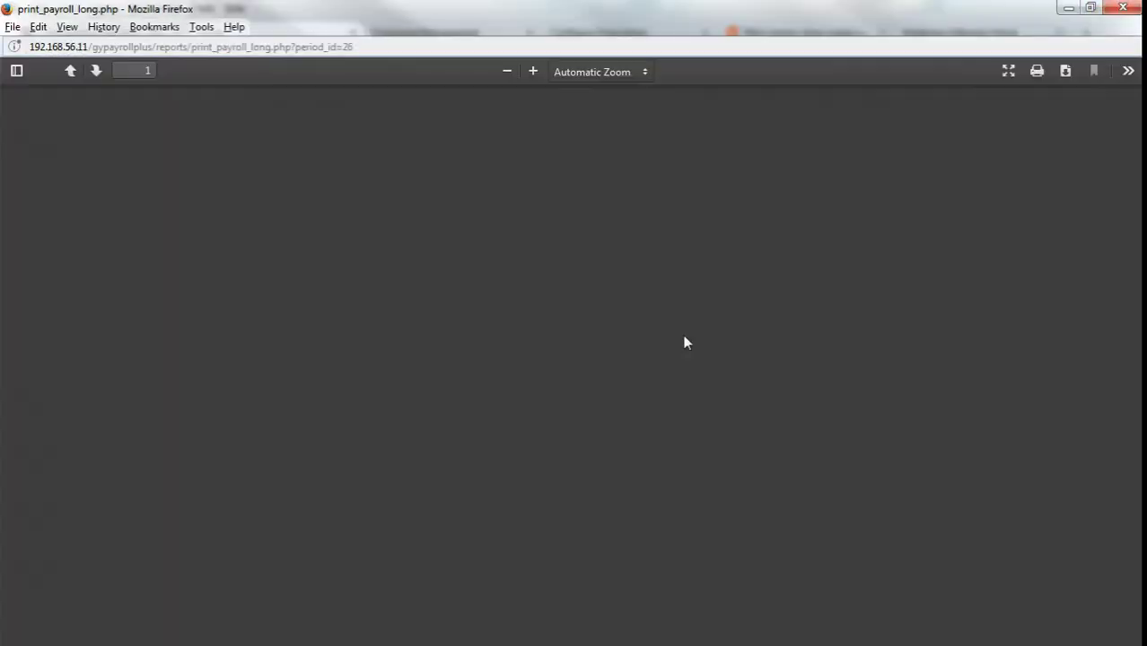
scroll(696, 351, down, 3)
scroll(701, 344, up, 4)
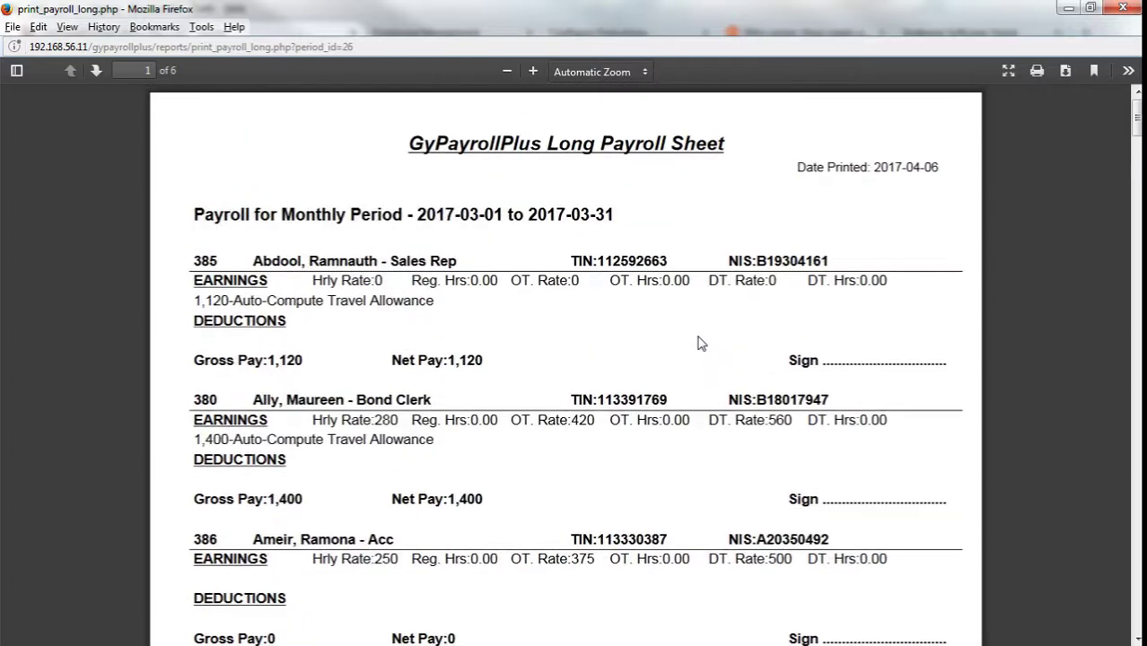
scroll(701, 343, down, 7)
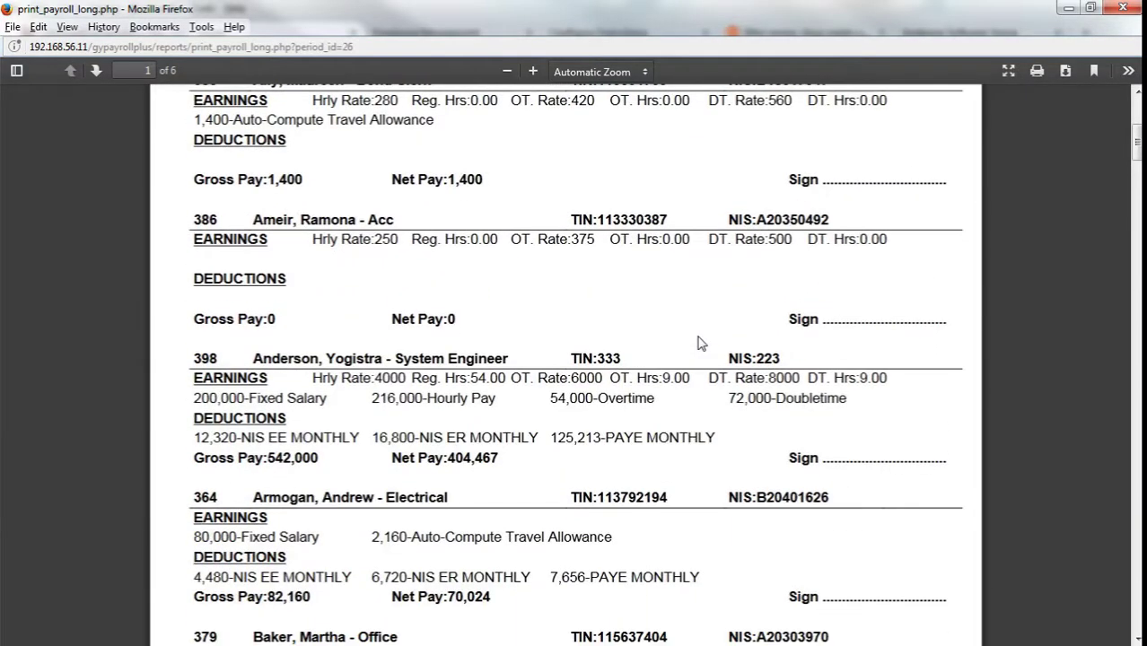
scroll(701, 344, down, 2)
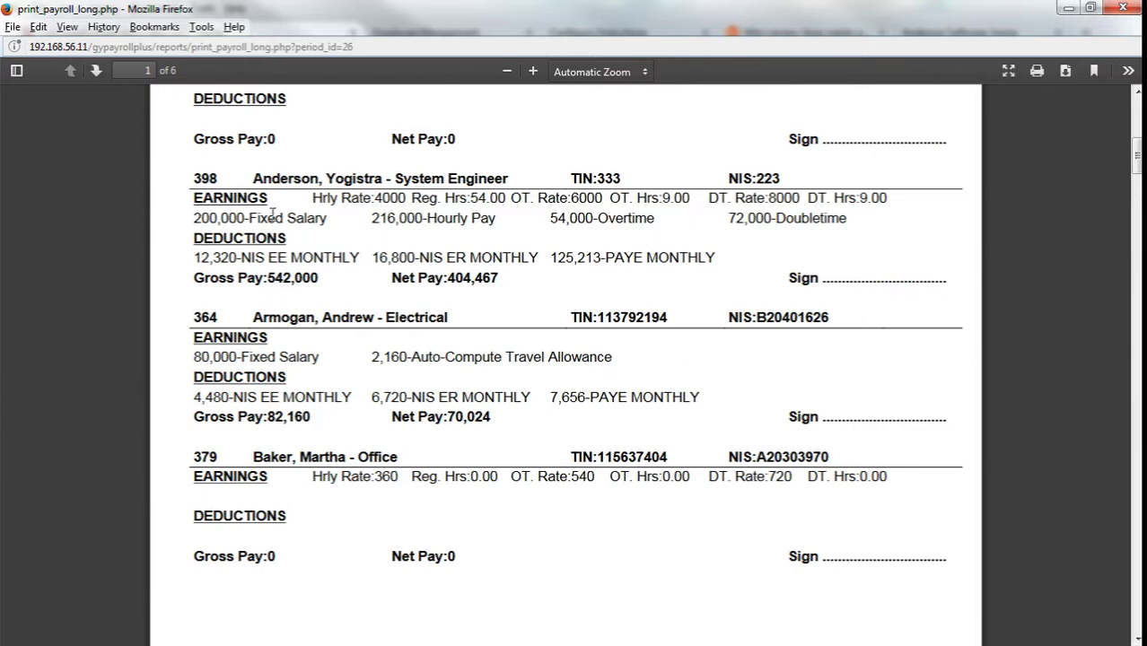
drag(288, 180, 438, 180)
click(537, 184)
scroll(629, 231, down, 1)
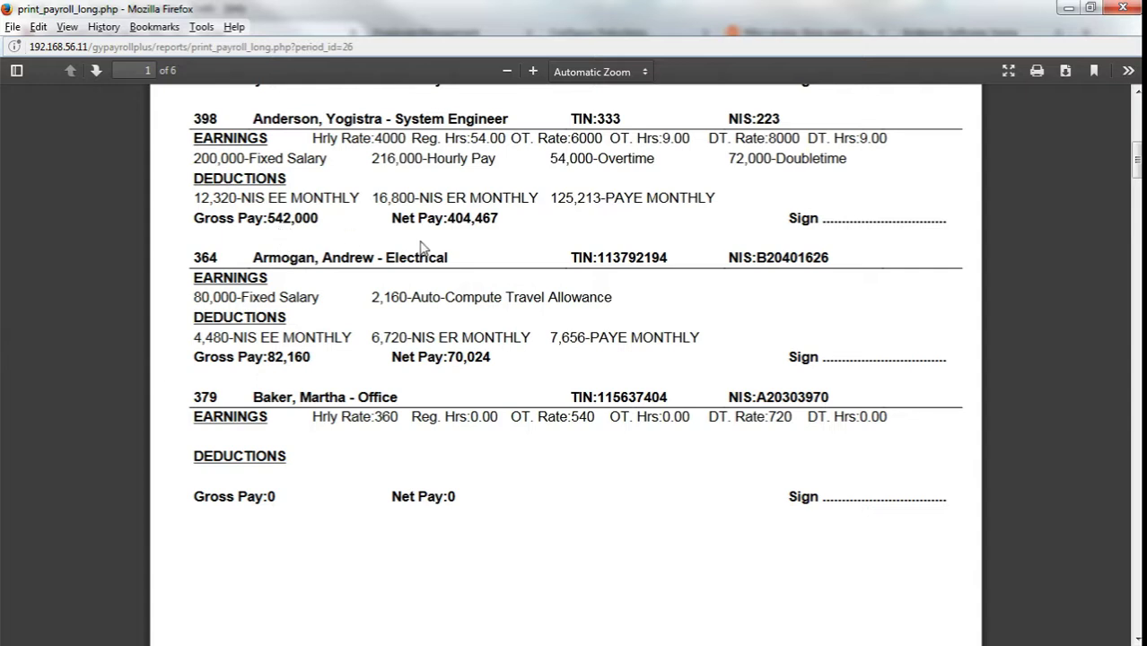
click(1114, 9)
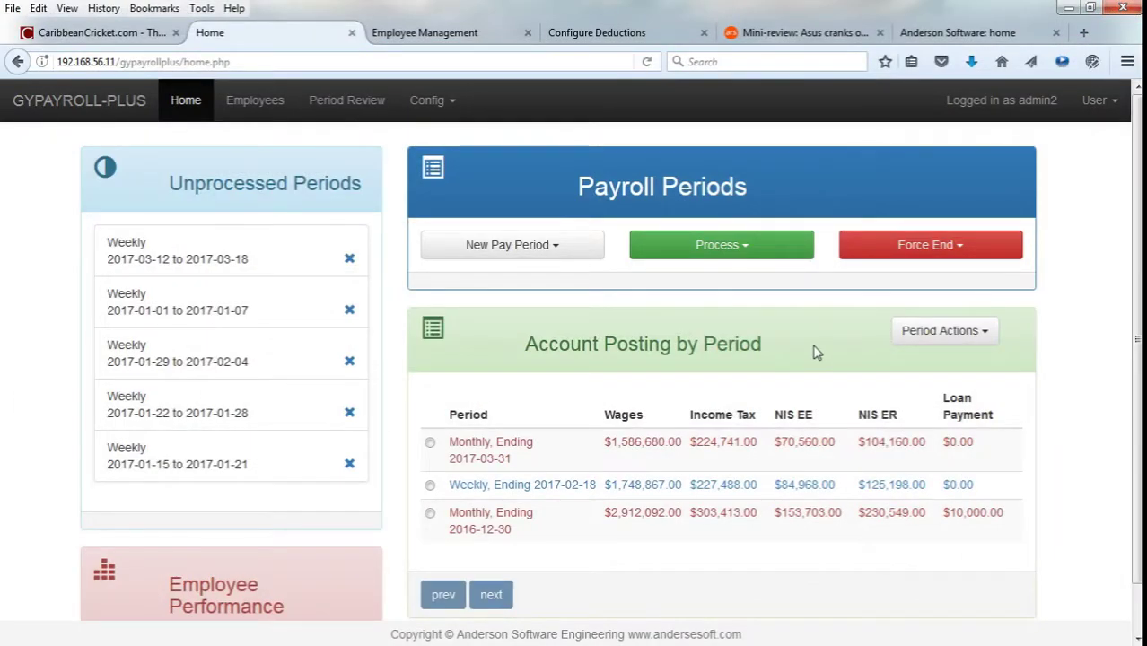
Select the Monthly 2017-03-31 period and print its C1 payment slips from Period Actions.
click(909, 340)
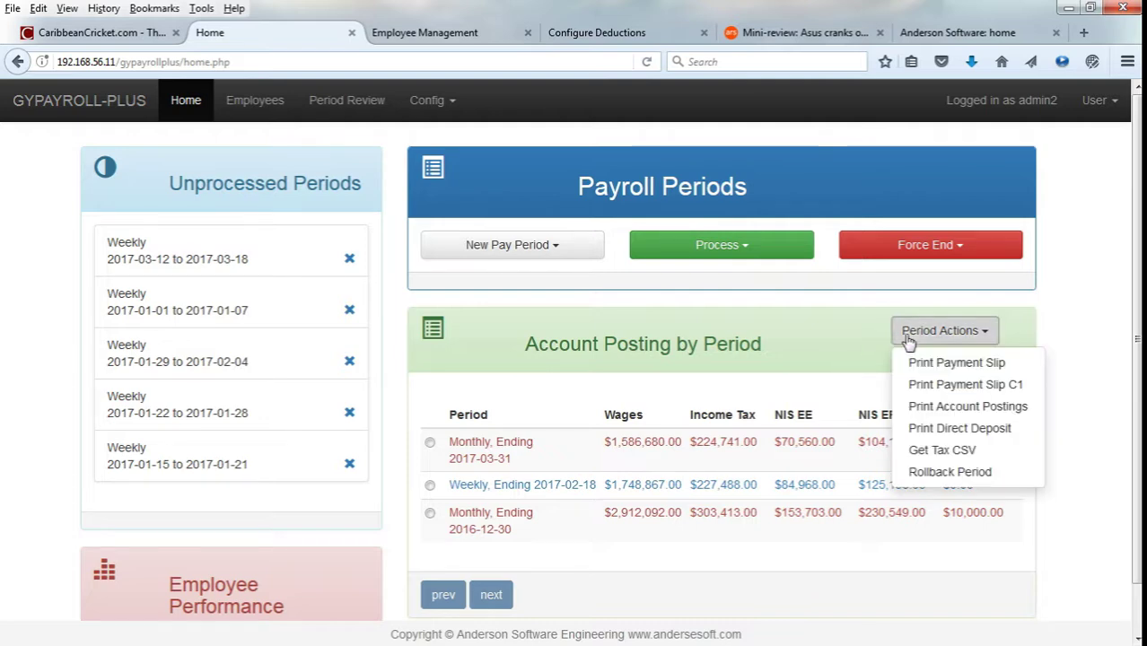
click(940, 384)
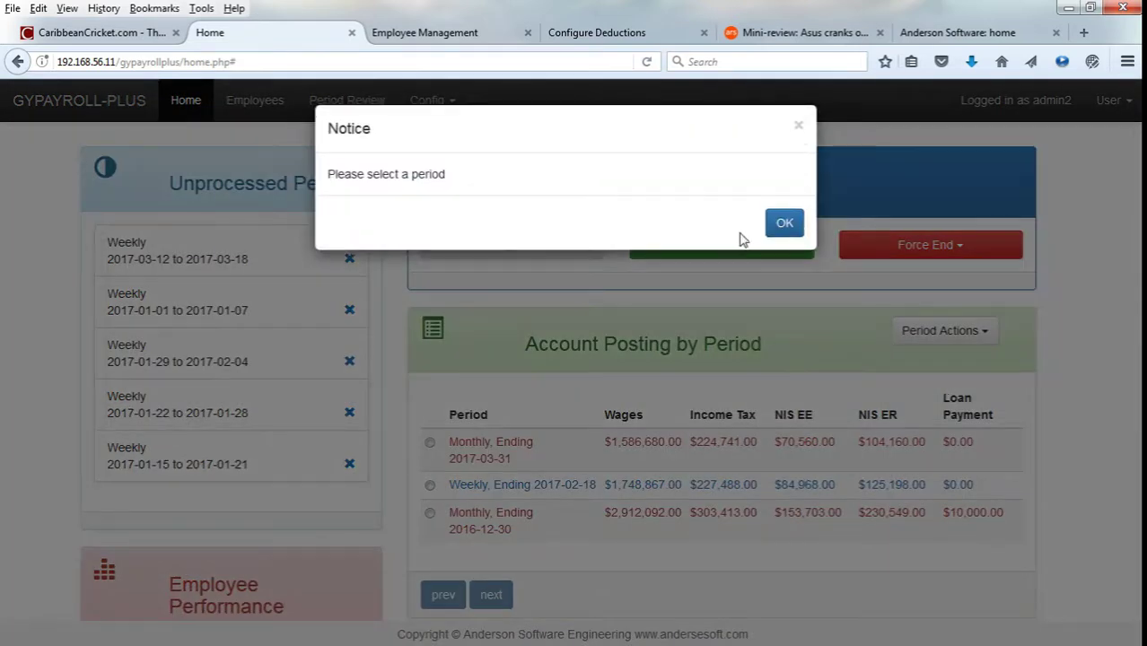
click(783, 224)
click(430, 441)
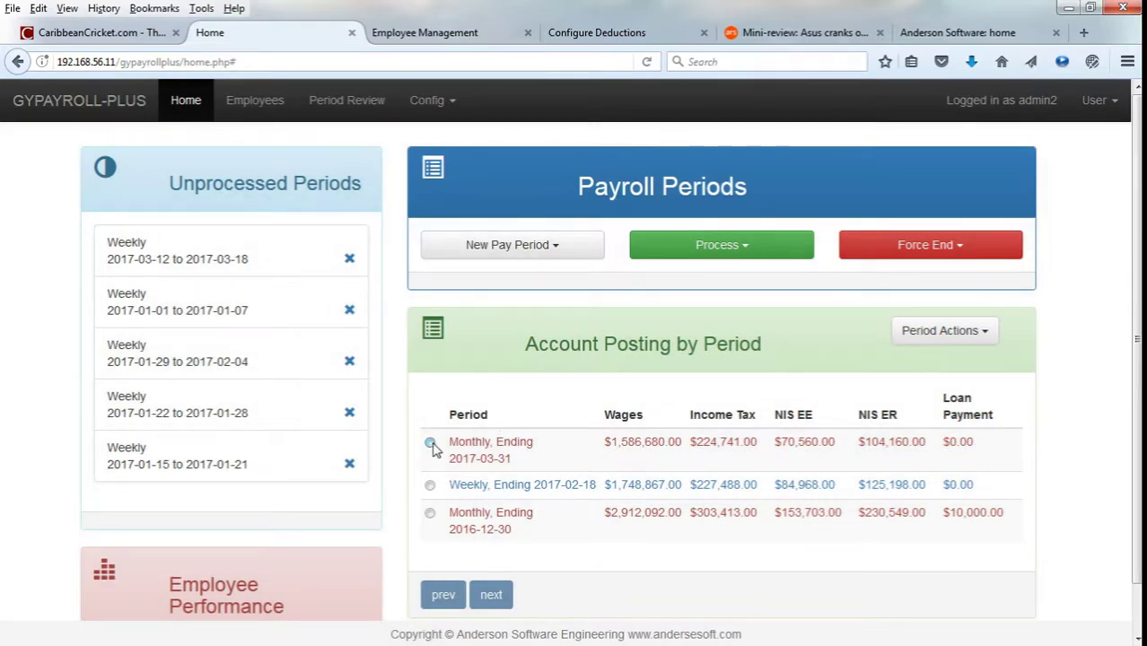
click(967, 337)
click(974, 386)
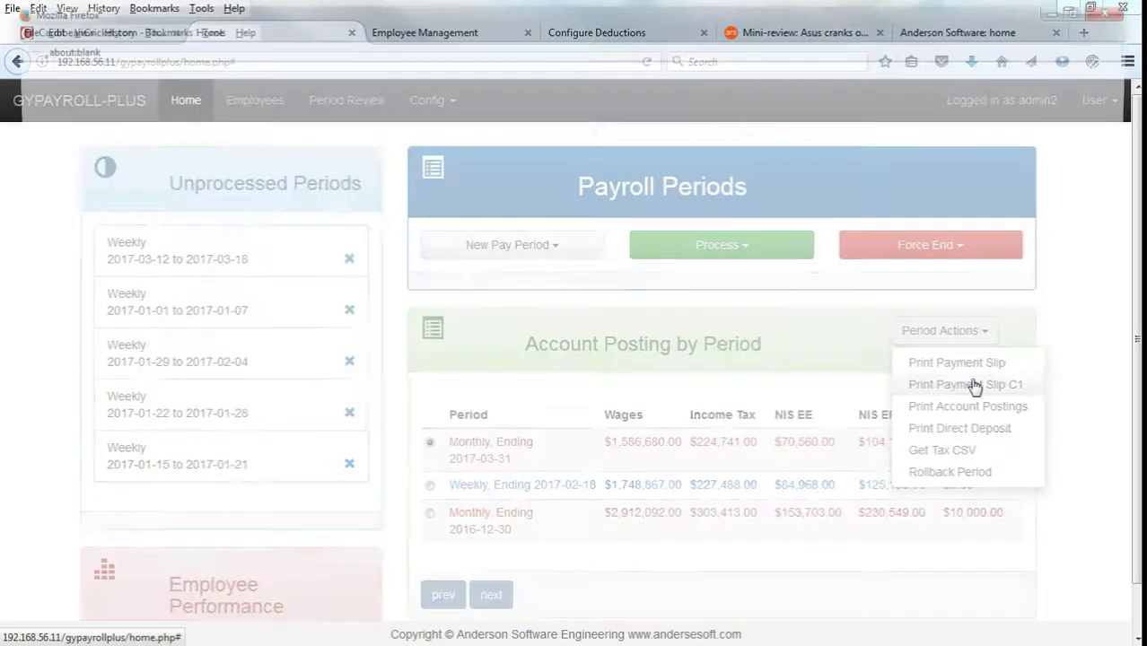
Scroll through the two-page print_payroll_long_cst1 PDF, then close its window.
scroll(930, 336, down, 6)
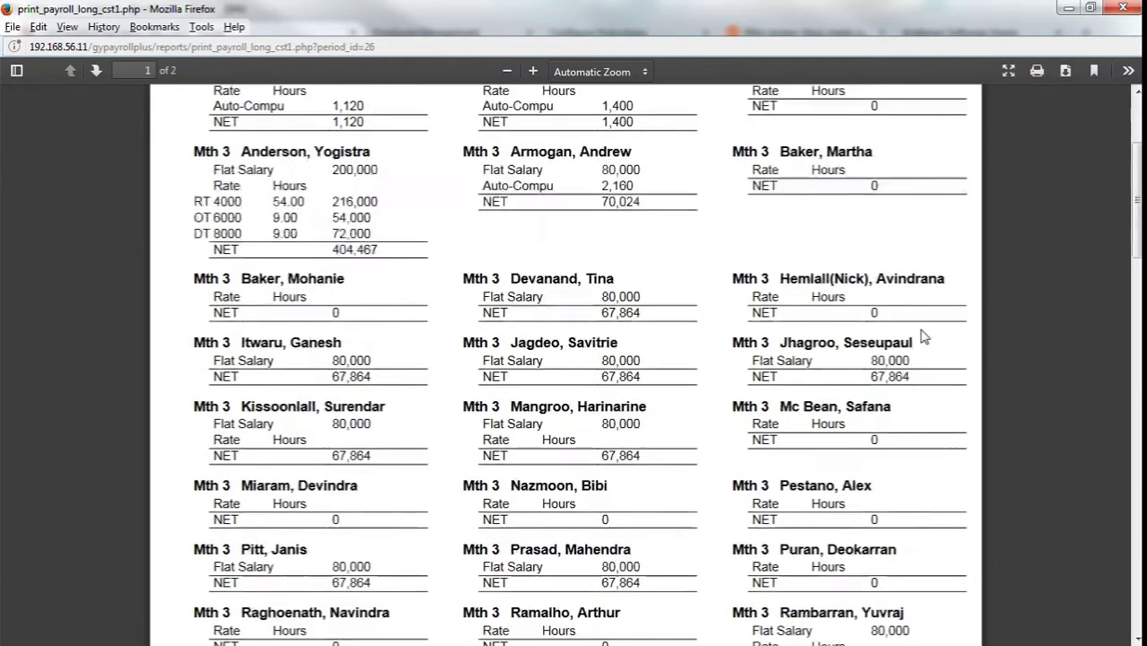
scroll(925, 337, up, 6)
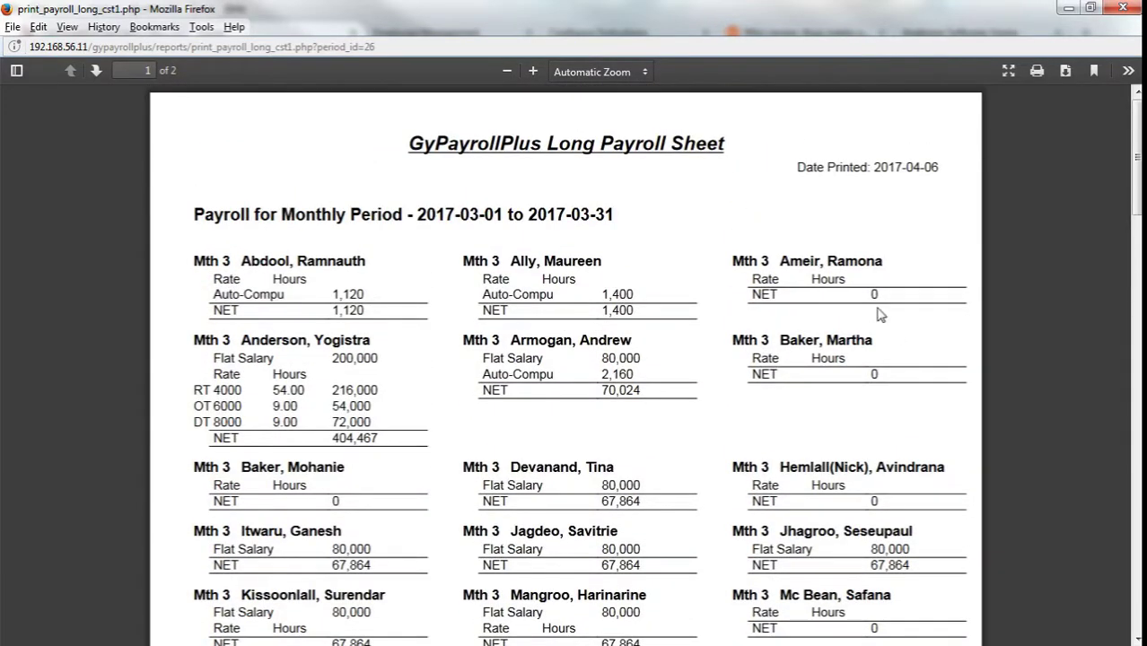
scroll(788, 409, down, 4)
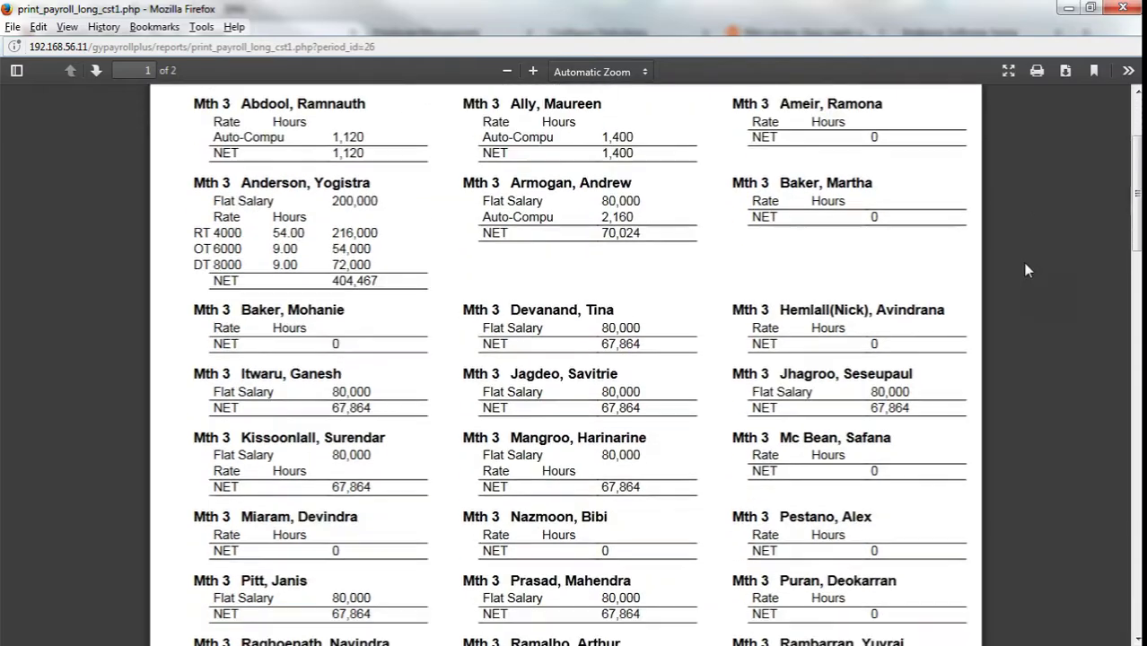
scroll(789, 408, down, 3)
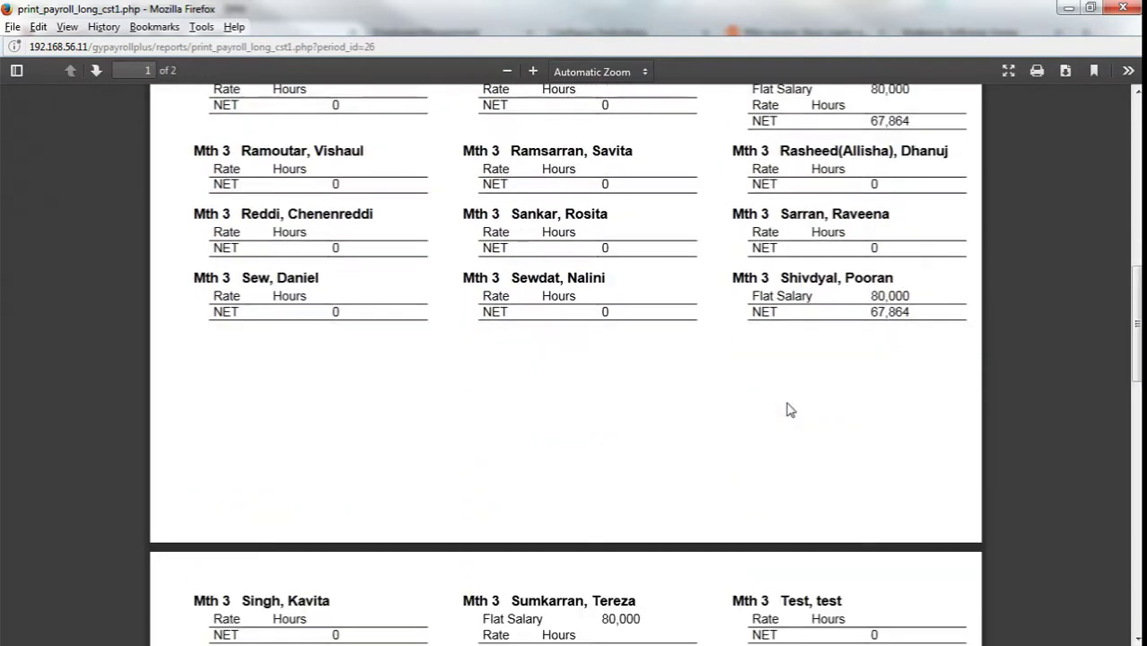
scroll(874, 376, down, 6)
scroll(878, 377, up, 10)
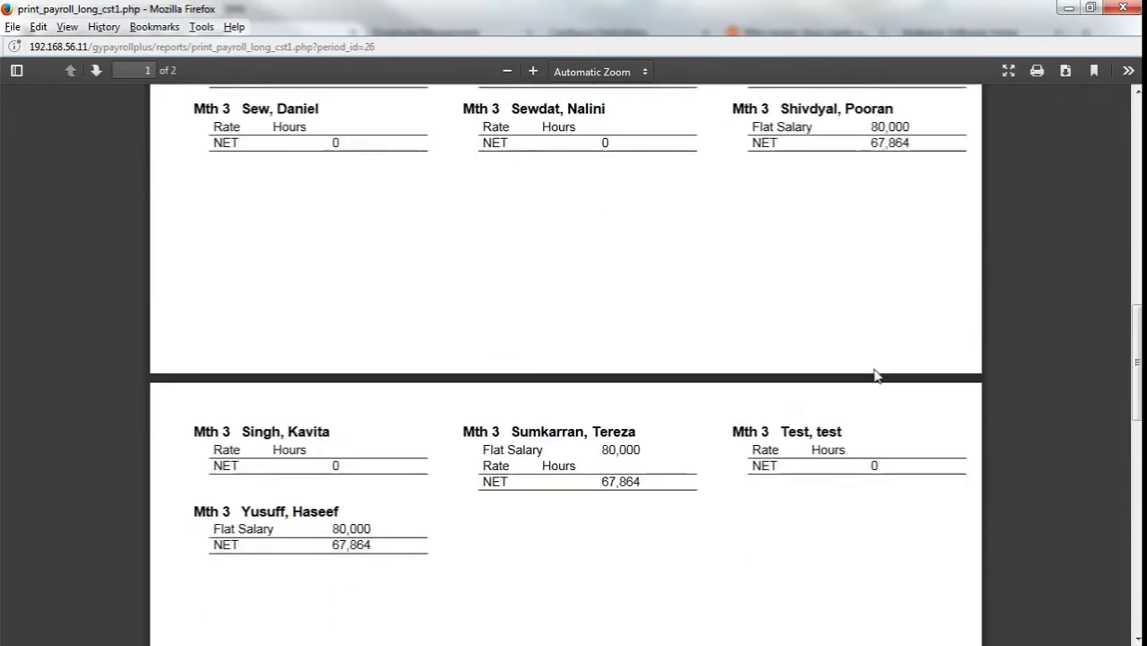
scroll(875, 368, up, 3)
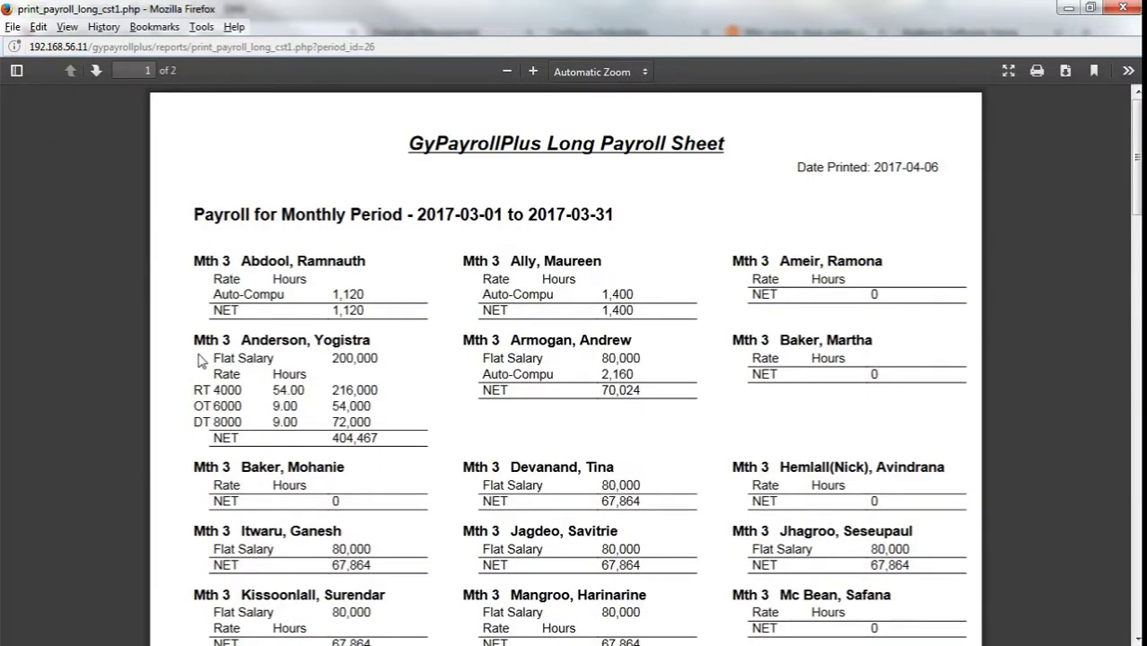
drag(199, 357, 403, 432)
click(406, 430)
click(1123, 8)
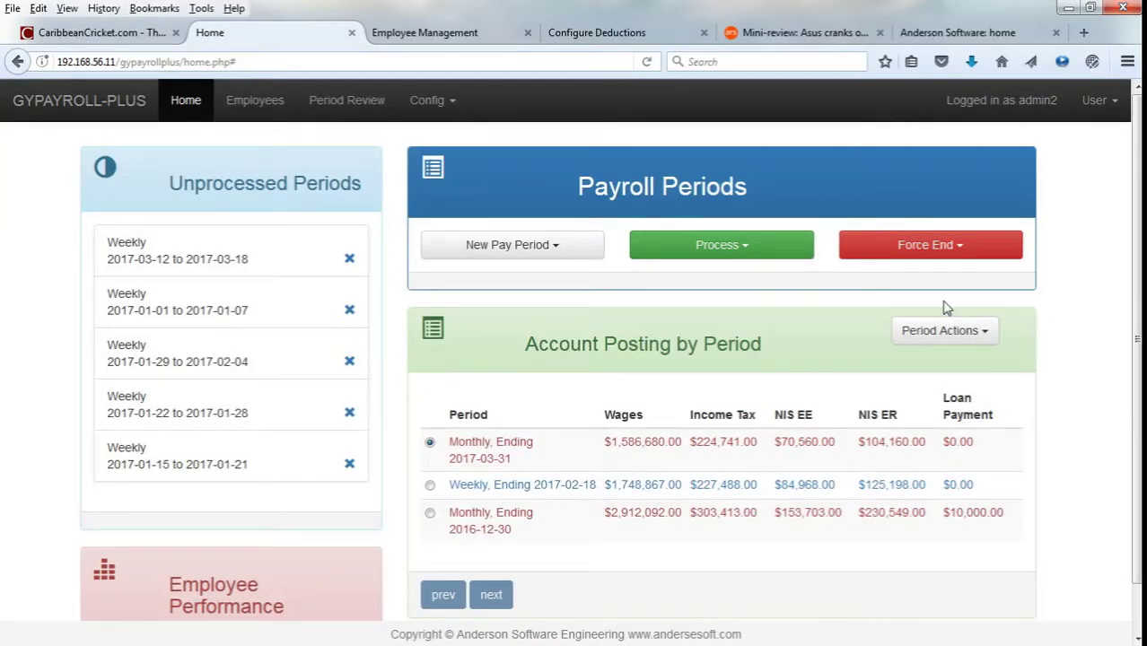
Get the period's tax CSV, temp1491488833.csv, and open it from Firefox's dialog.
click(940, 340)
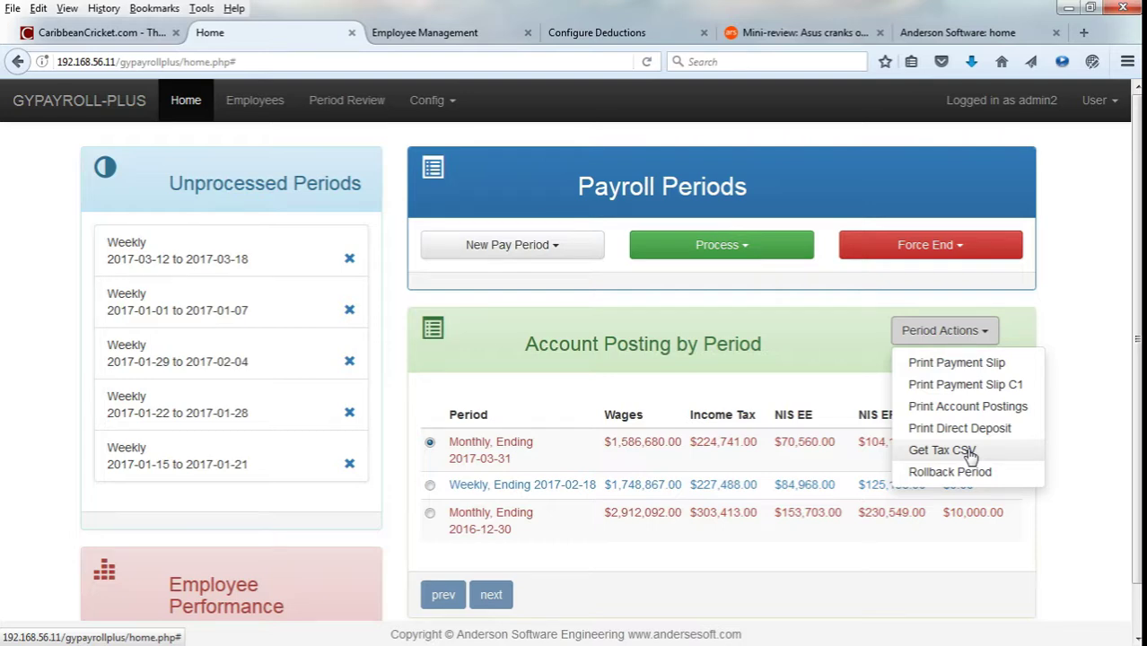
click(942, 451)
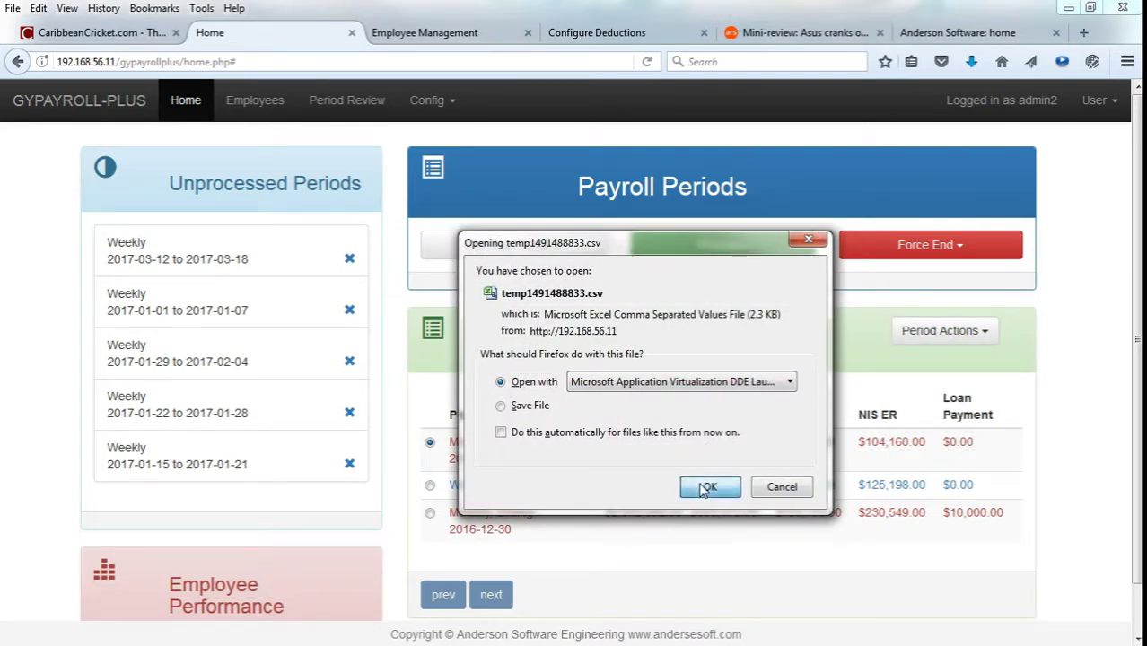
click(706, 487)
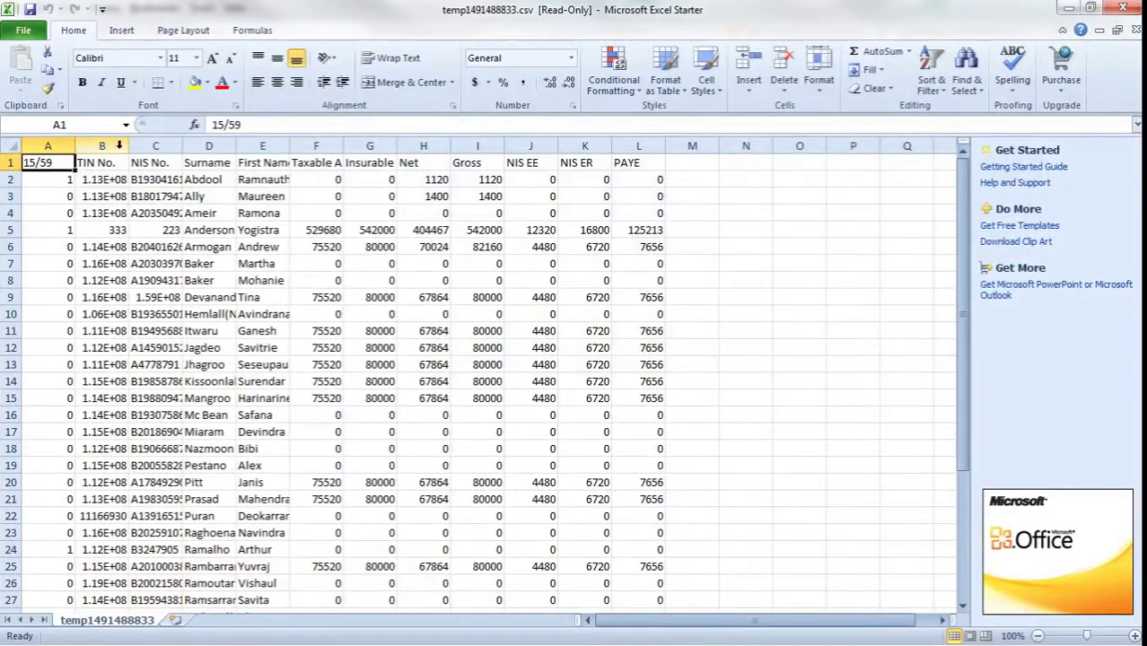
AutoFit columns B through J of the tax CSV to their contents.
double_click(131, 150)
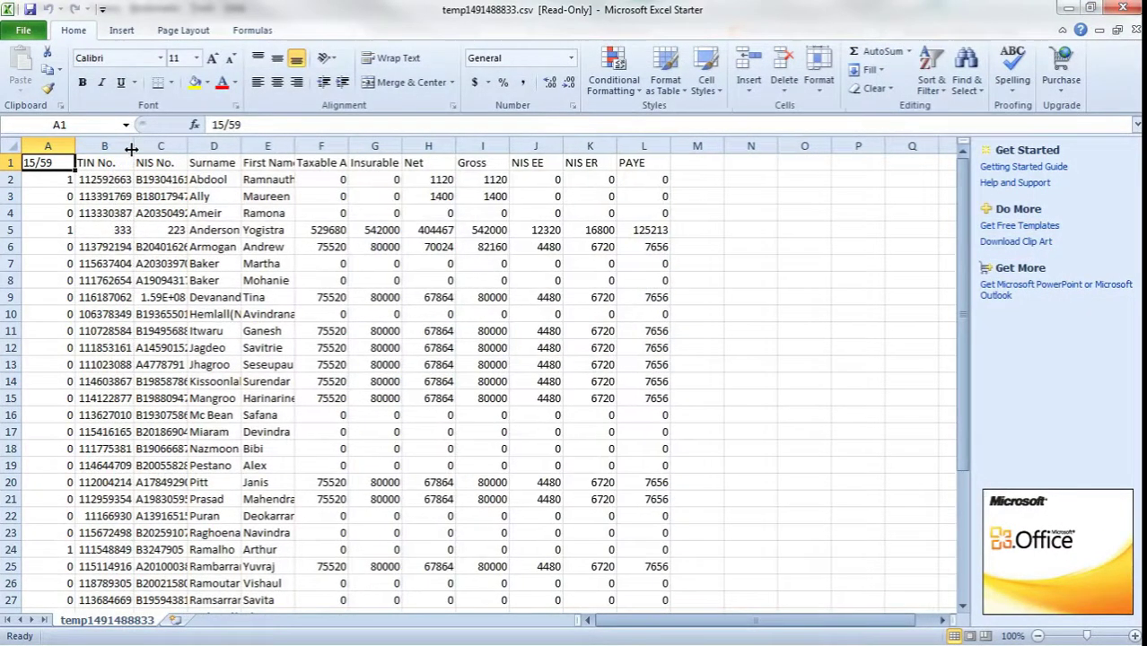
double_click(187, 145)
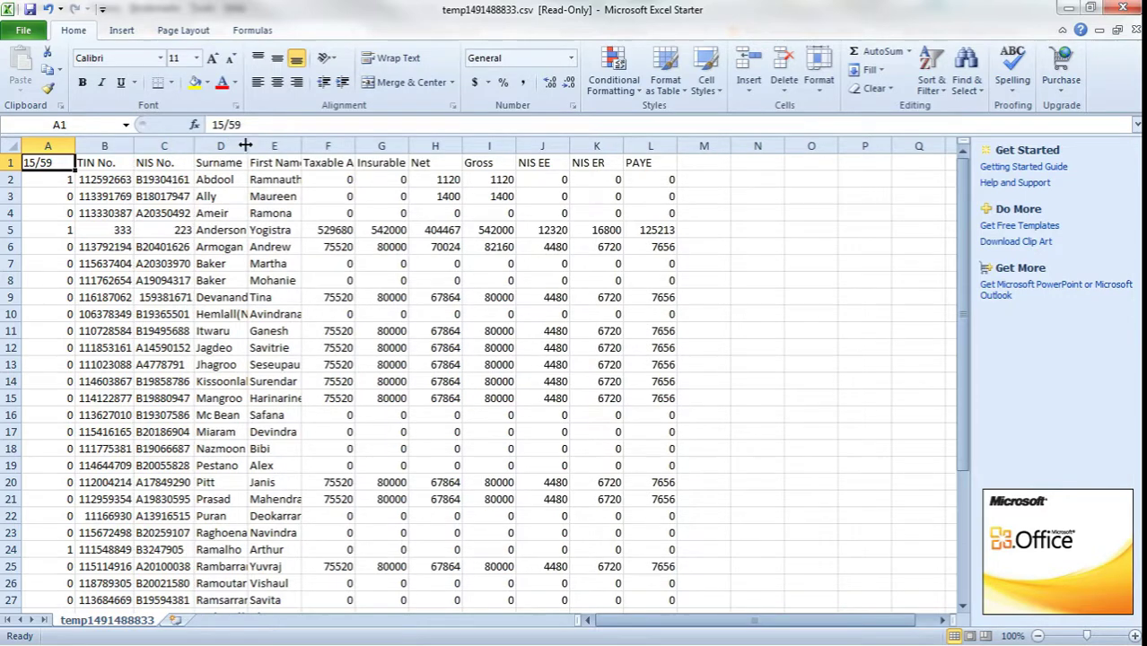
double_click(246, 145)
double_click(343, 146)
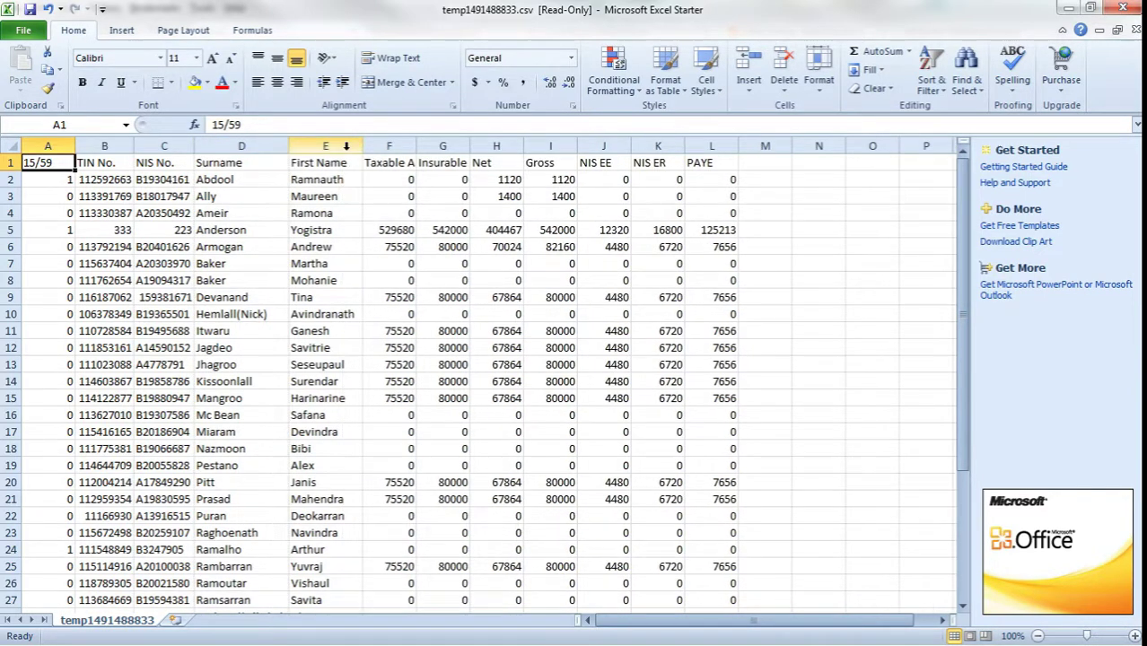
double_click(418, 146)
double_click(508, 145)
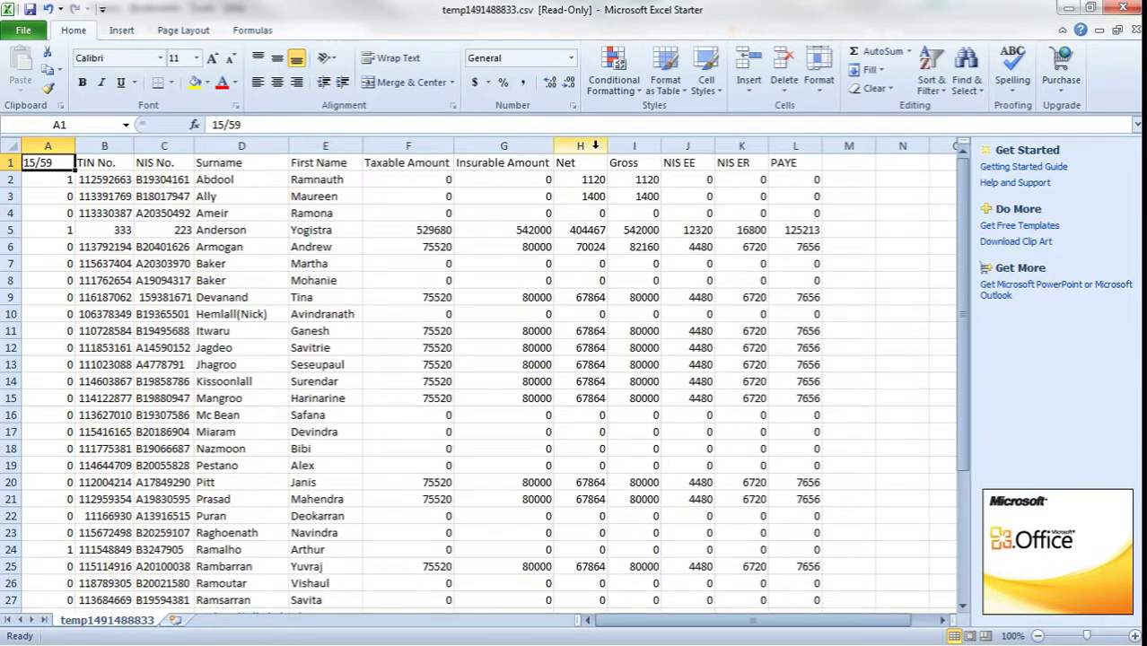
double_click(608, 145)
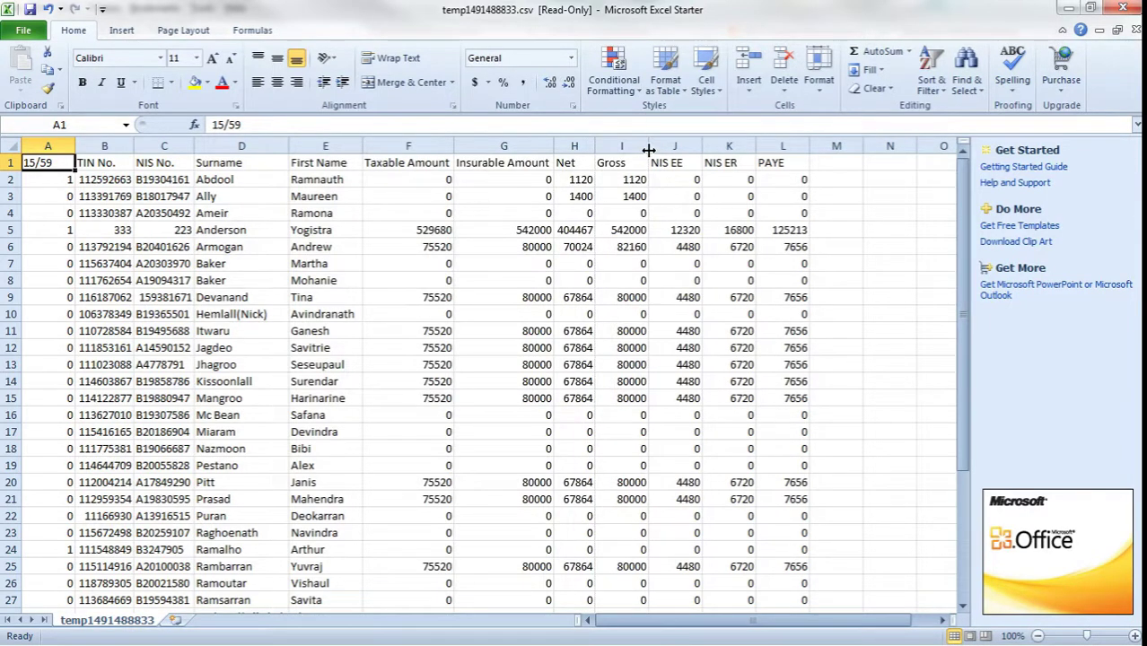
double_click(648, 147)
double_click(689, 146)
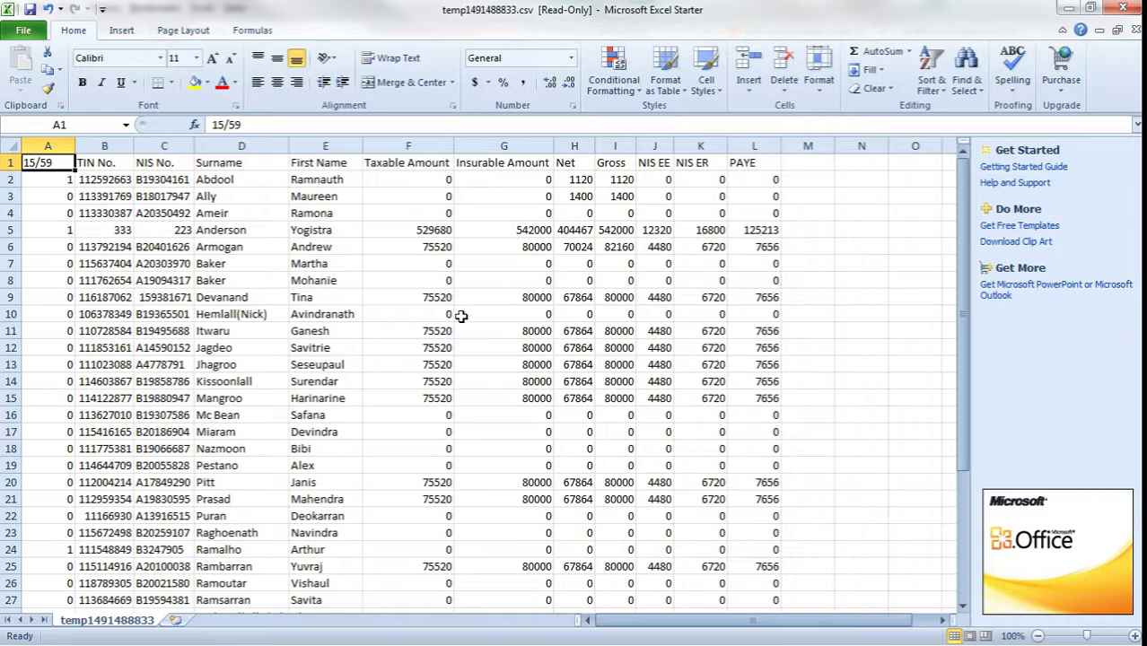
Check row 5's totals (Net 404467, Gross 542000, PAYE 125213), then close Excel without saving.
click(307, 232)
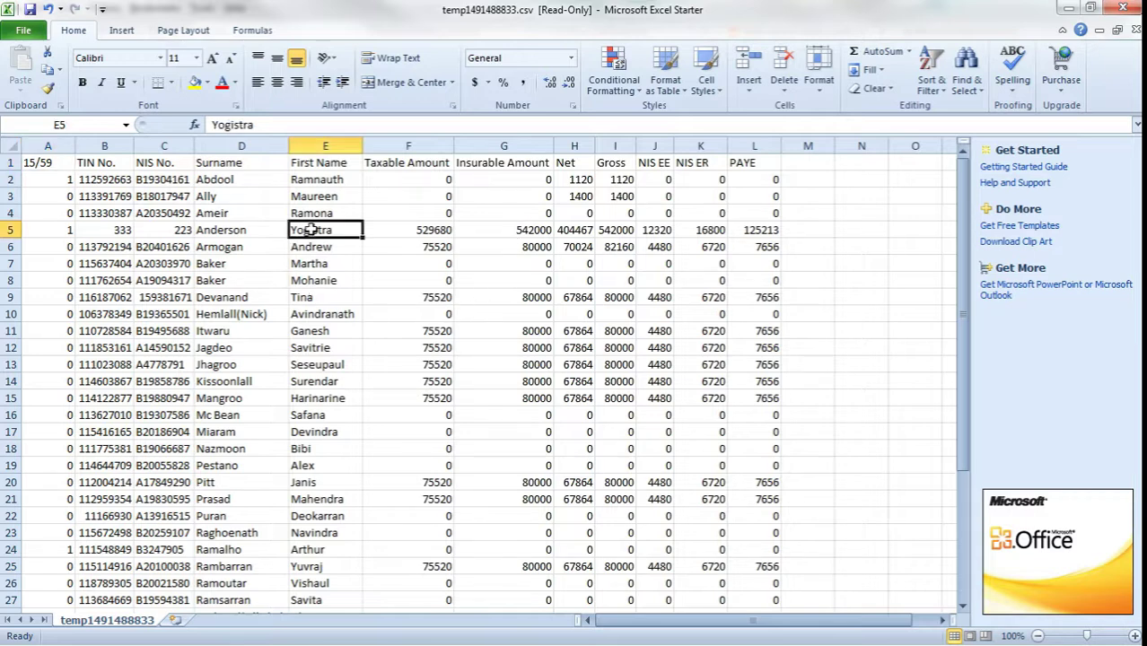
click(422, 229)
click(523, 230)
click(584, 232)
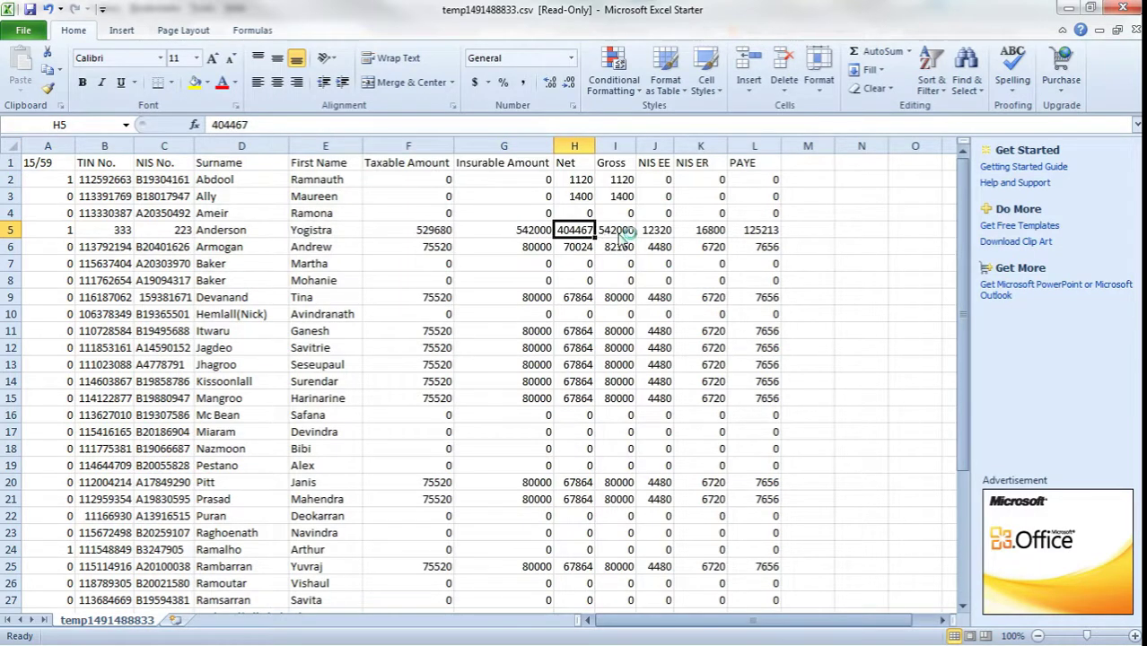
click(625, 232)
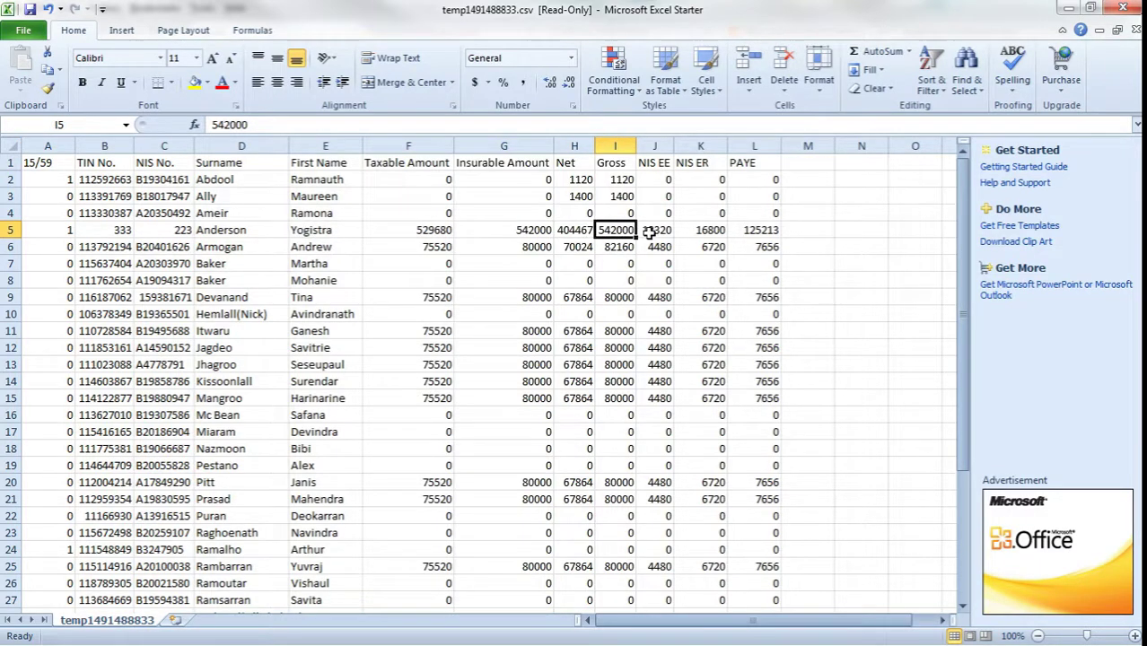
click(769, 229)
click(703, 231)
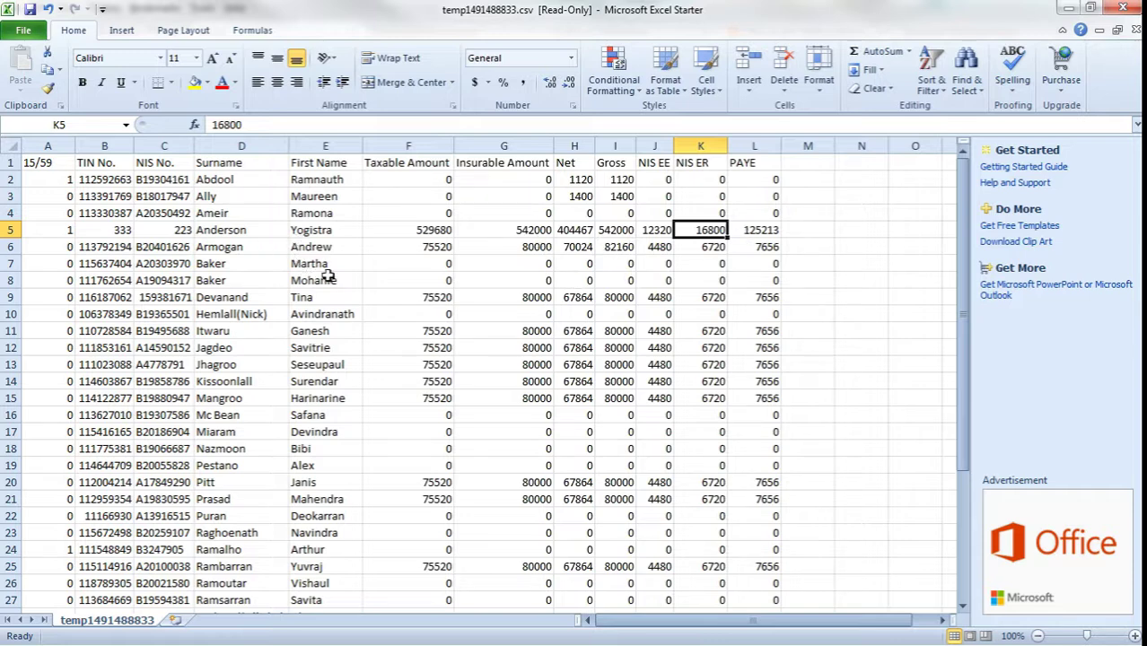
click(1123, 8)
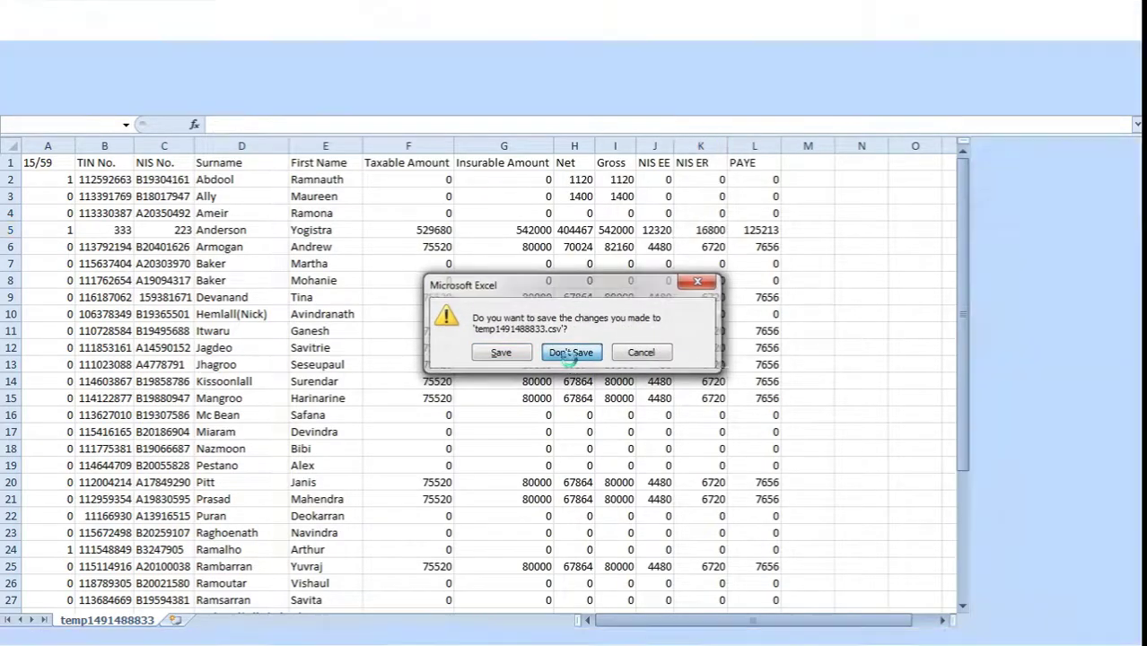
click(571, 352)
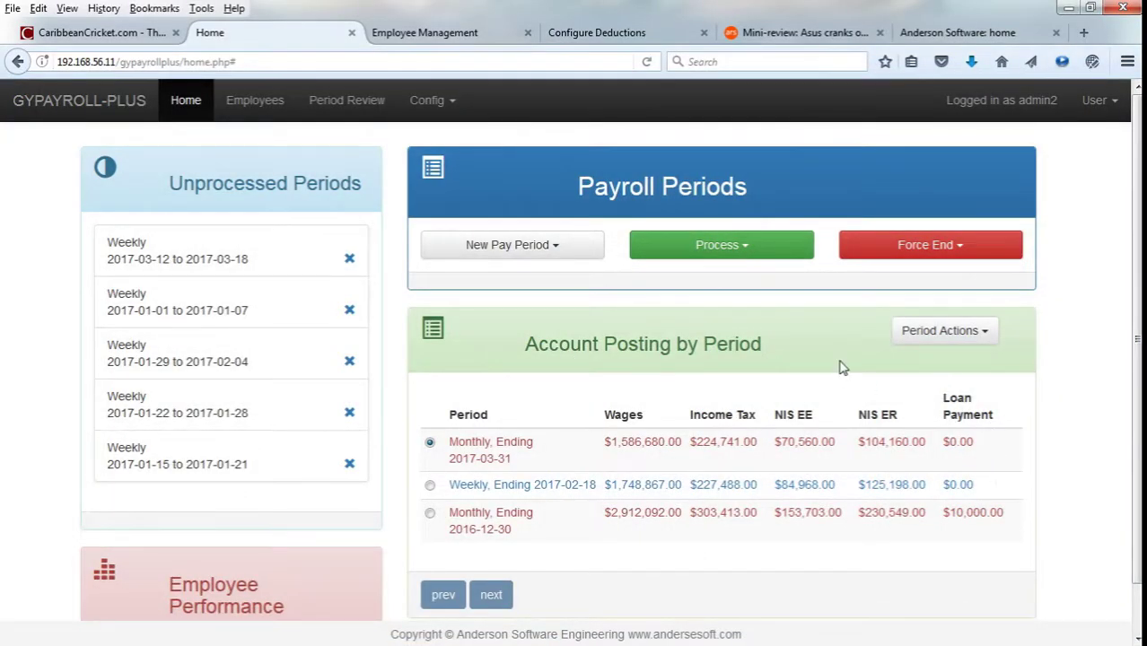
click(934, 334)
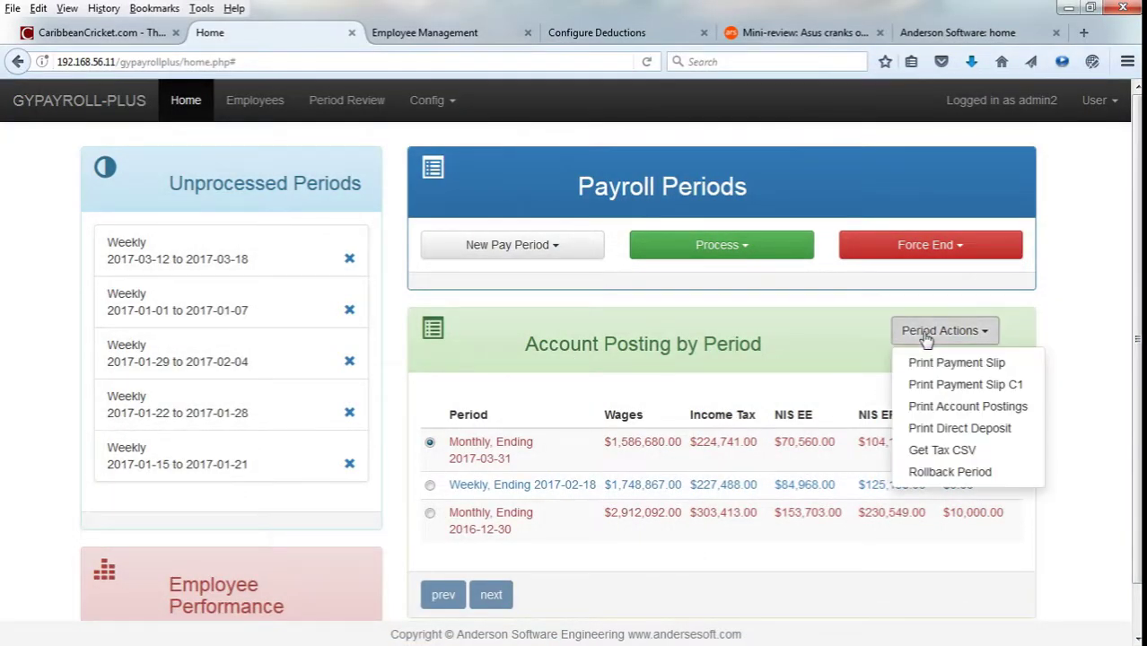
click(952, 405)
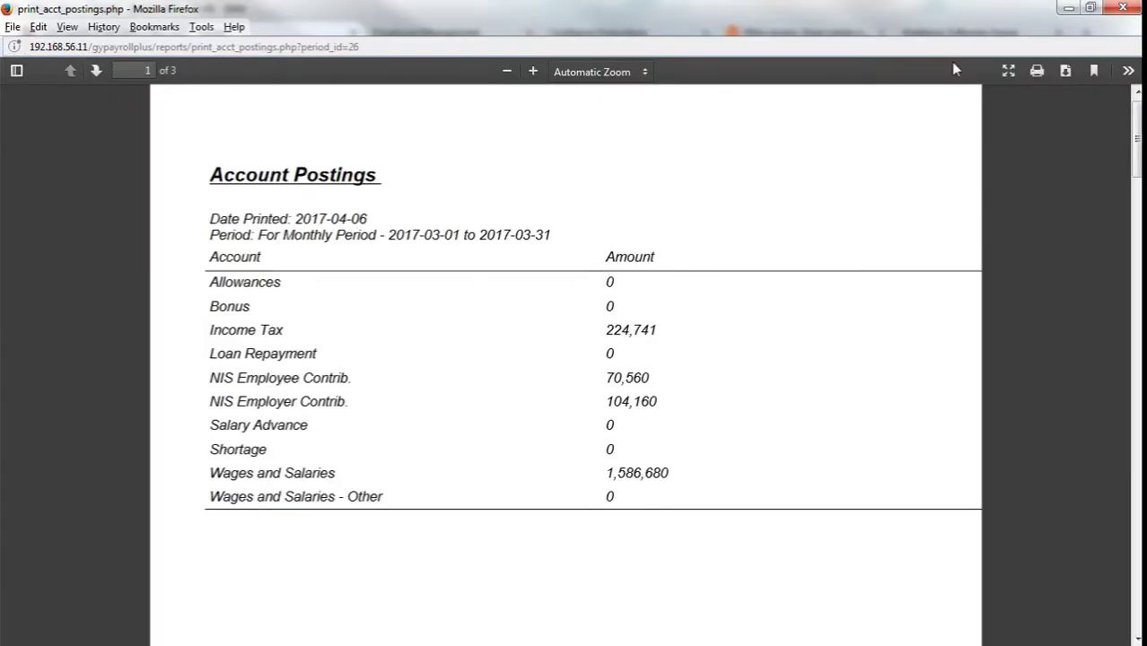
scroll(616, 284, down, 2)
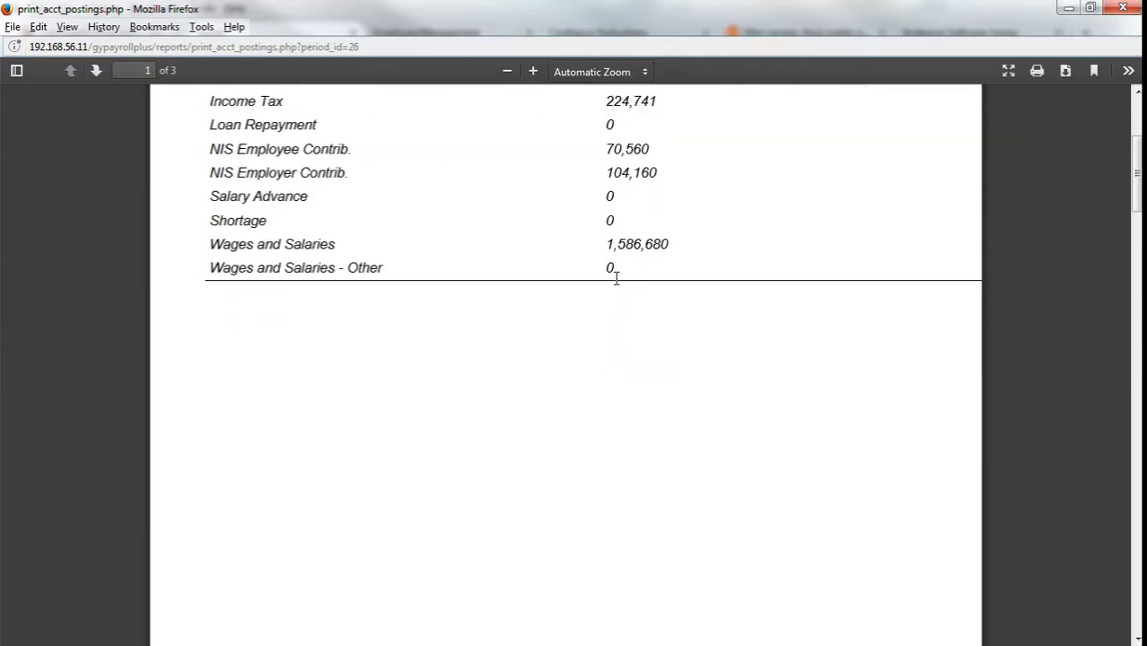
scroll(615, 287, up, 1)
scroll(556, 231, down, 2)
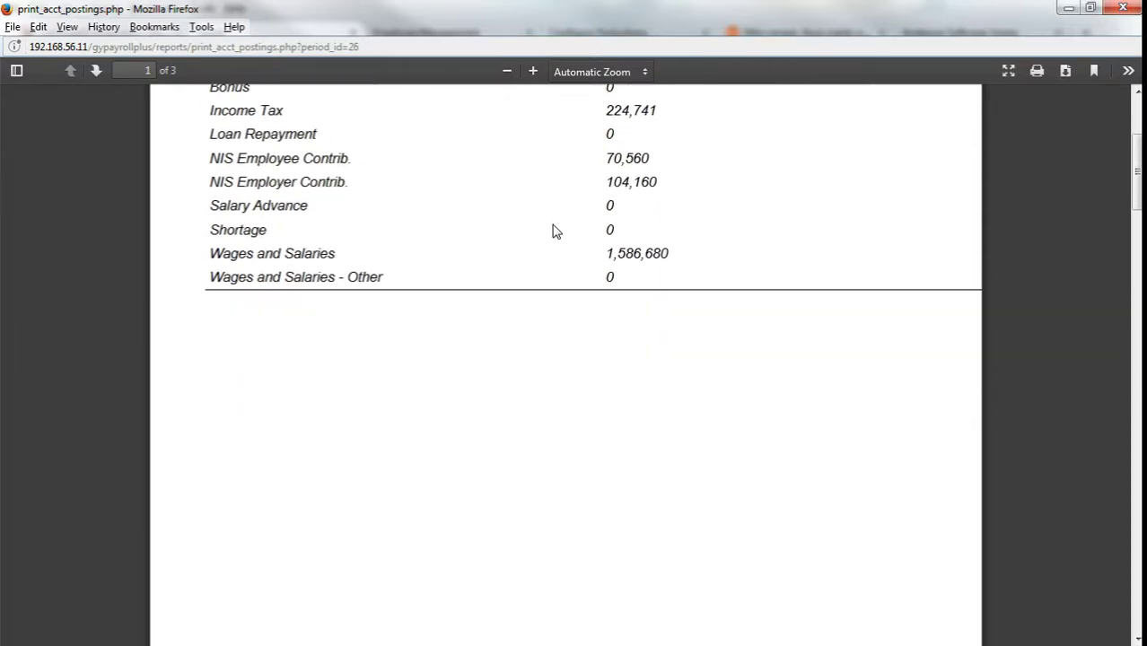
scroll(556, 232, up, 3)
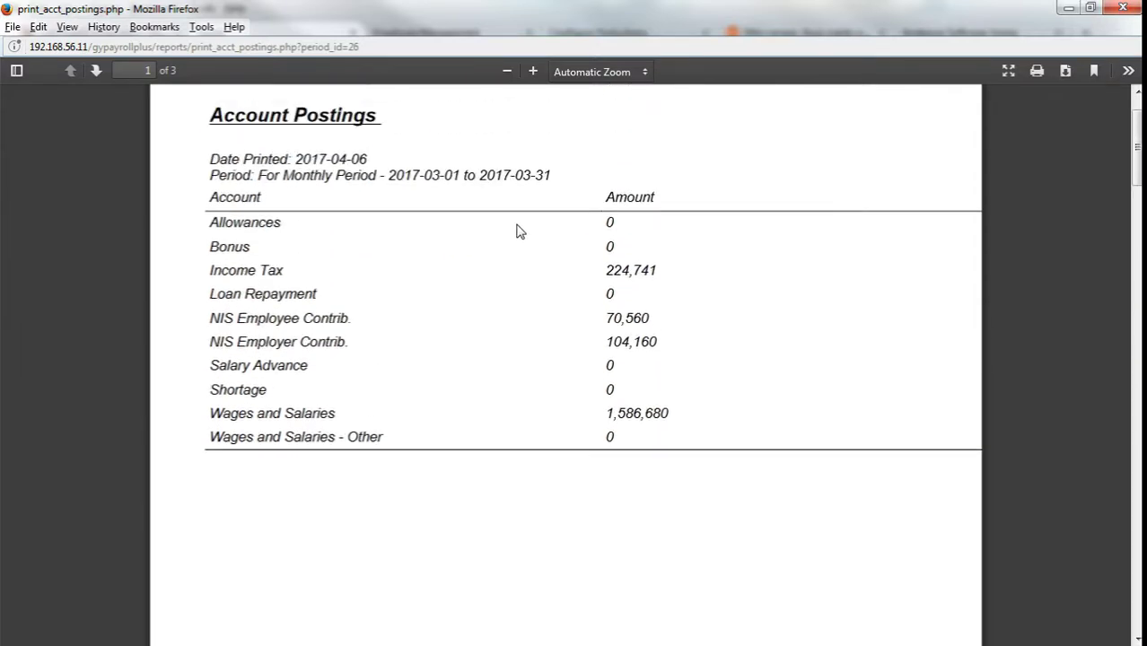
scroll(520, 231, down, 15)
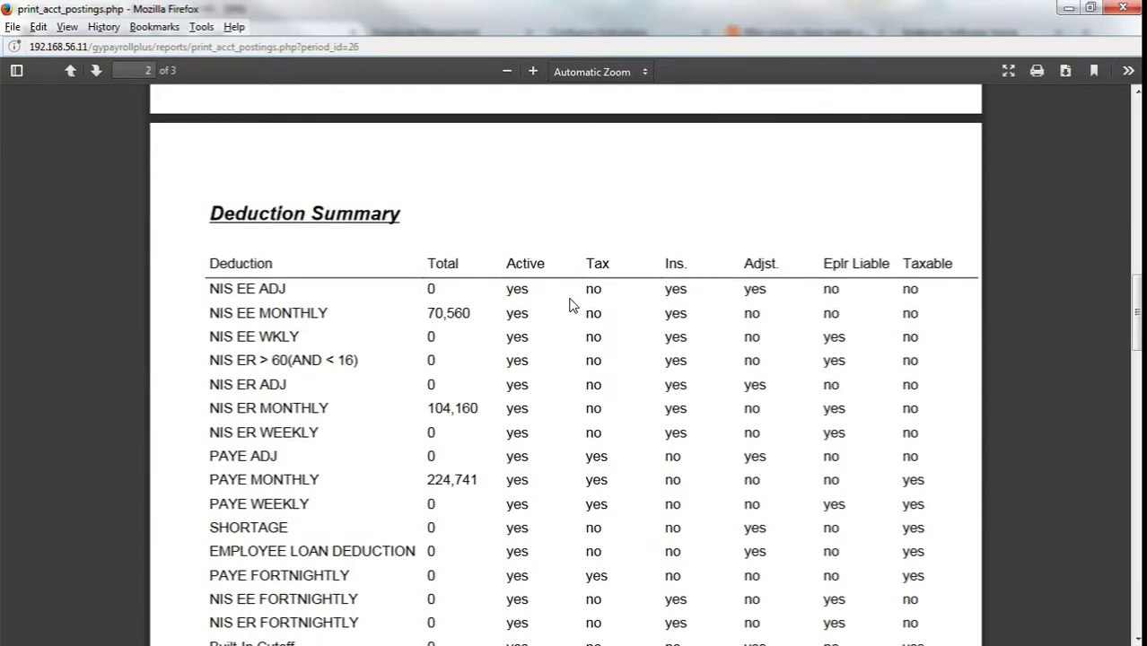
scroll(570, 305, down, 3)
scroll(569, 306, up, 2)
scroll(569, 306, down, 2)
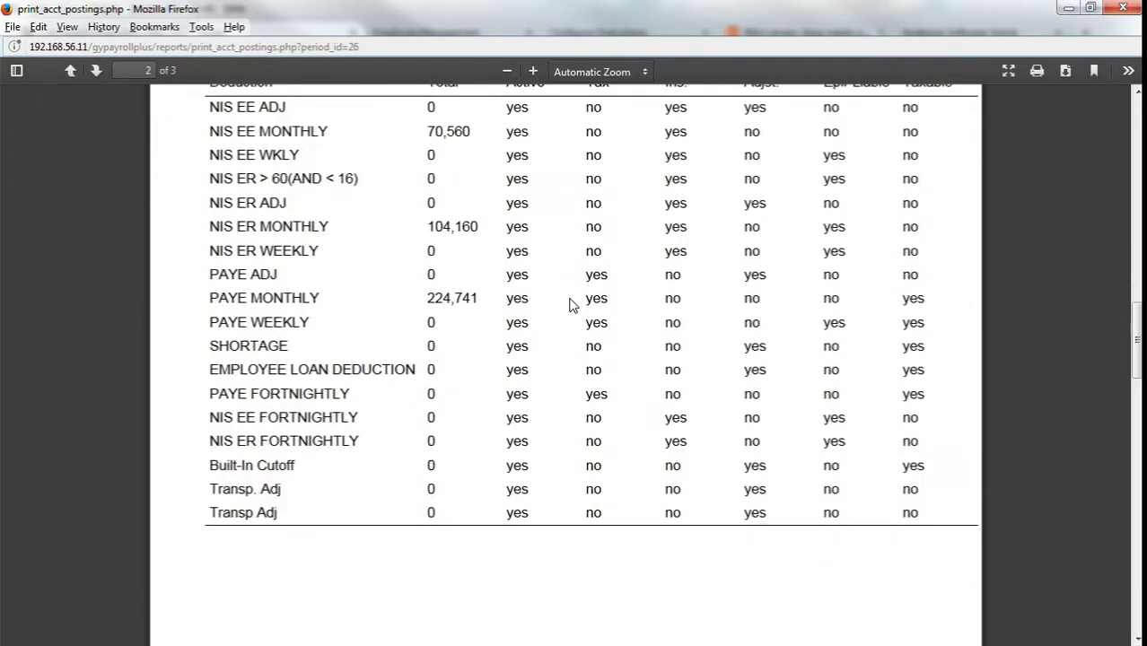
scroll(570, 305, down, 15)
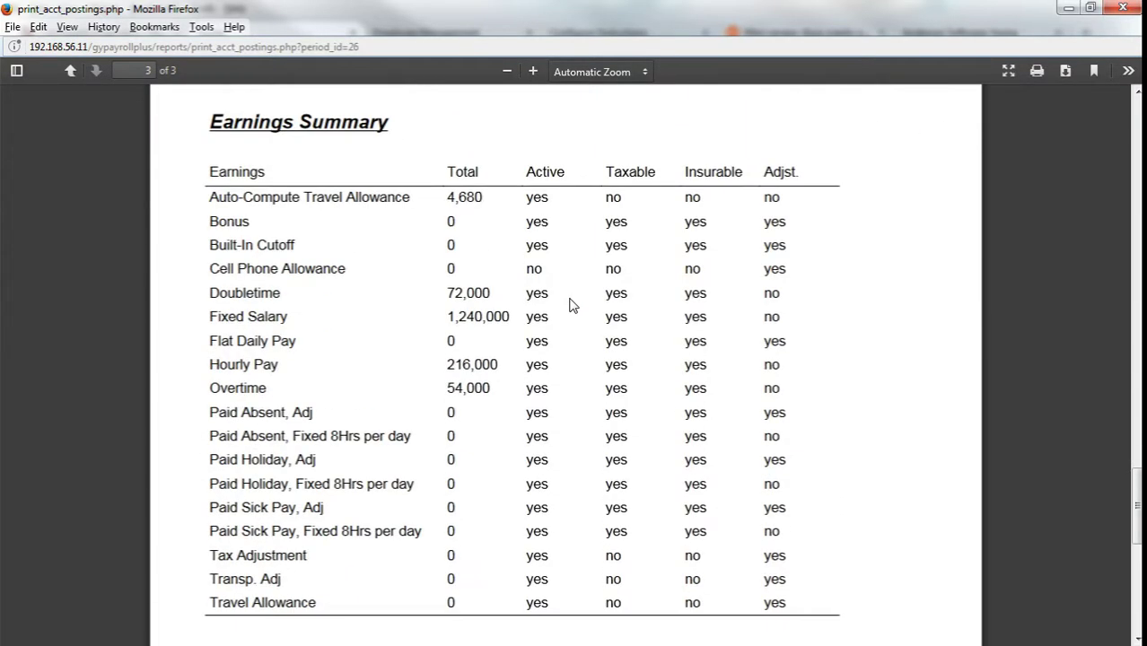
scroll(570, 306, down, 10)
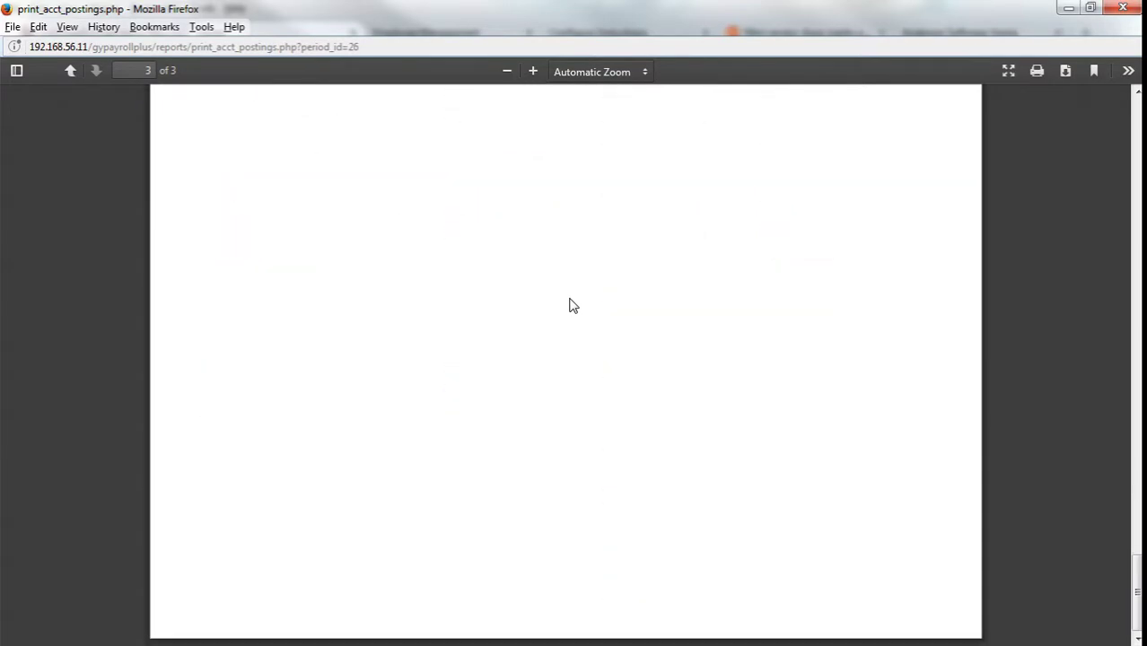
click(1122, 9)
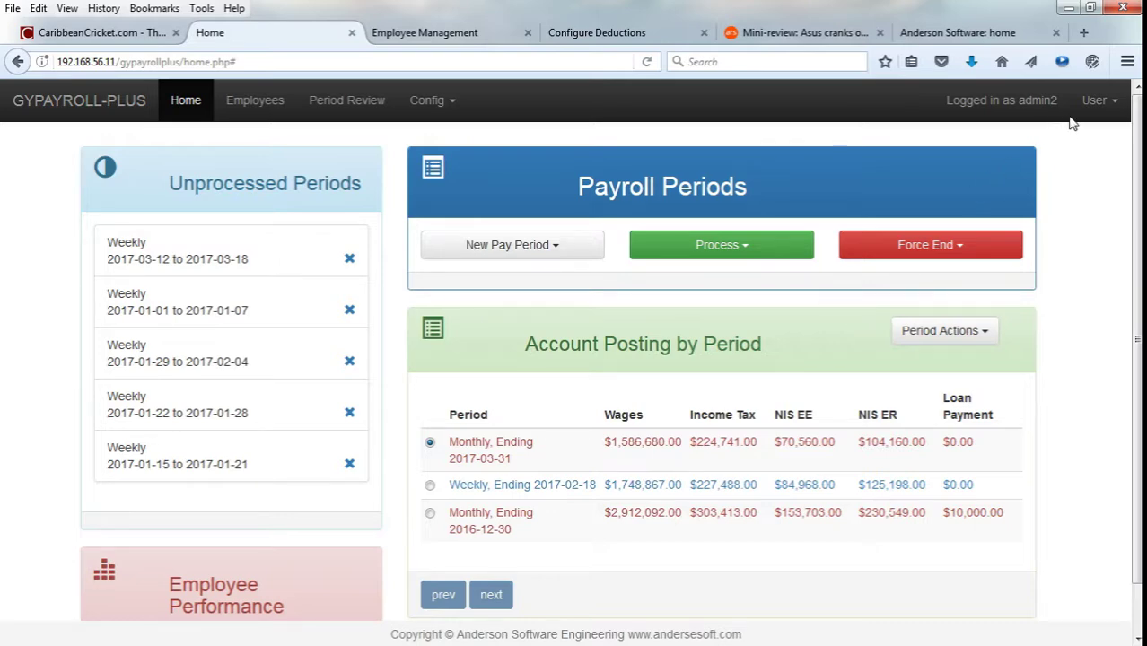
Log off from the User menu in the navbar.
click(1095, 101)
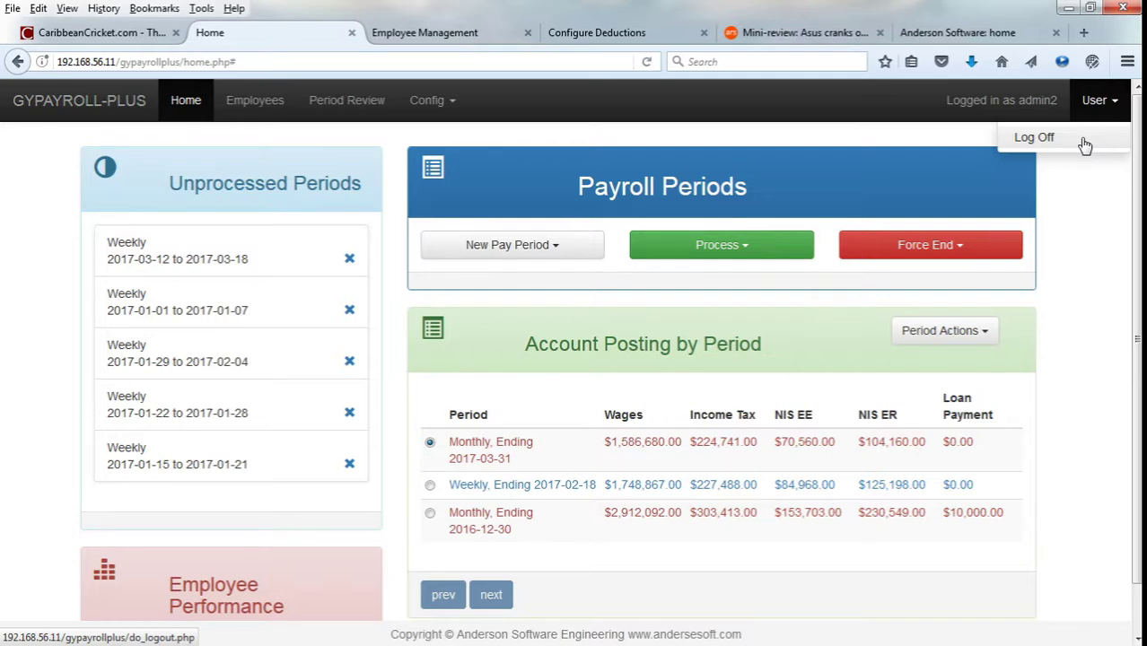
click(1034, 138)
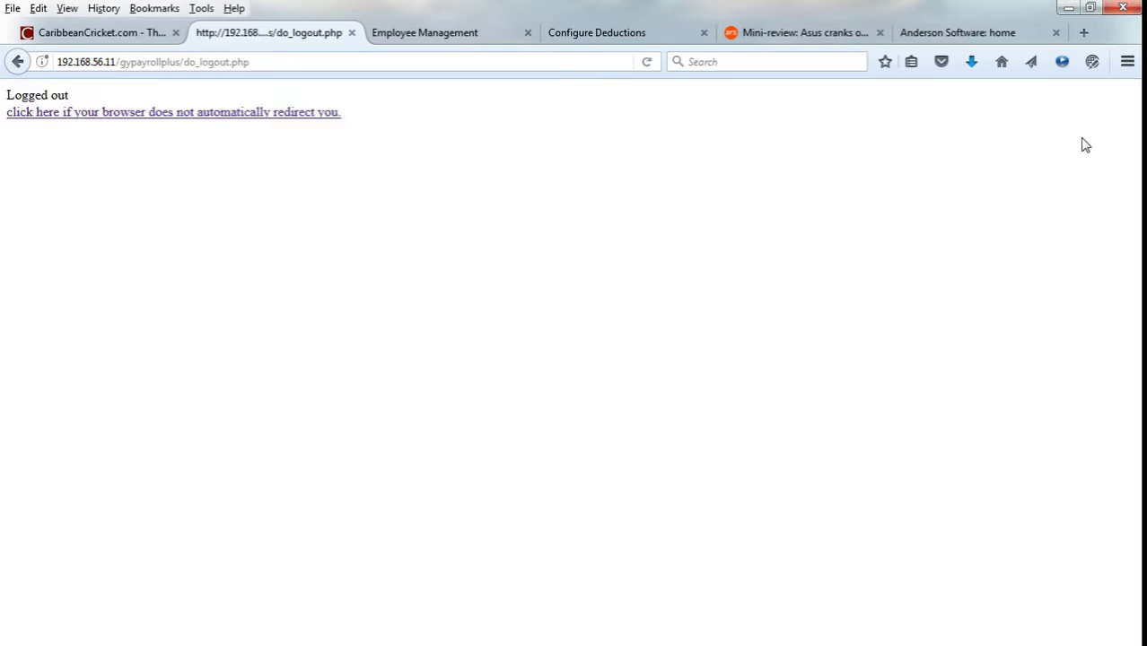